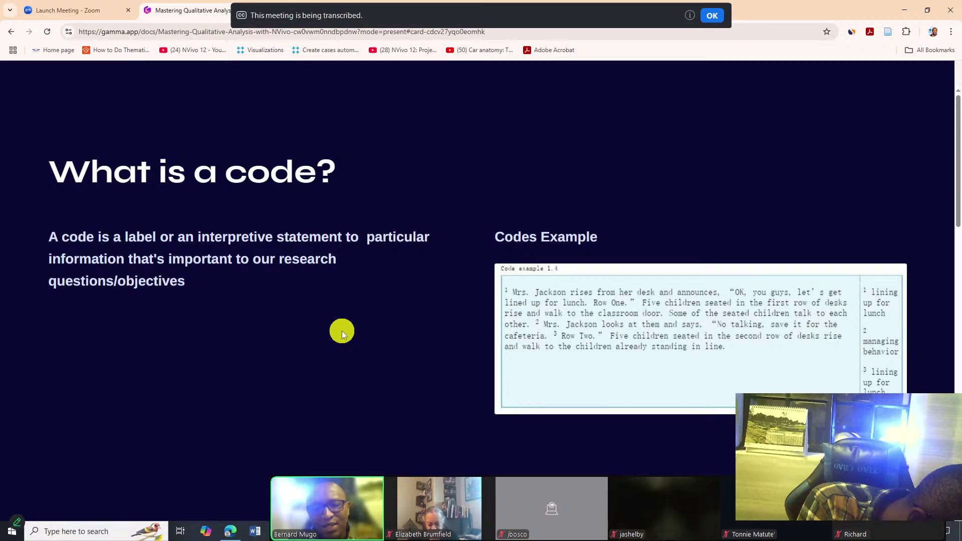
- Enlarge the code example image on the slide, close the enlarged view, and advance to the Example study slide
{"action": "left_click", "coordinate": [668, 291]}
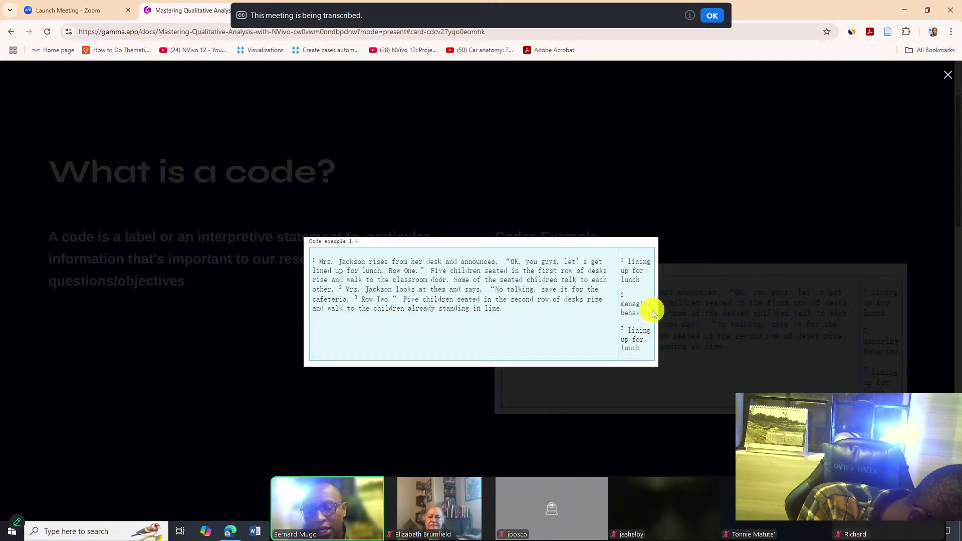
{"action": "left_click", "coordinate": [743, 310]}
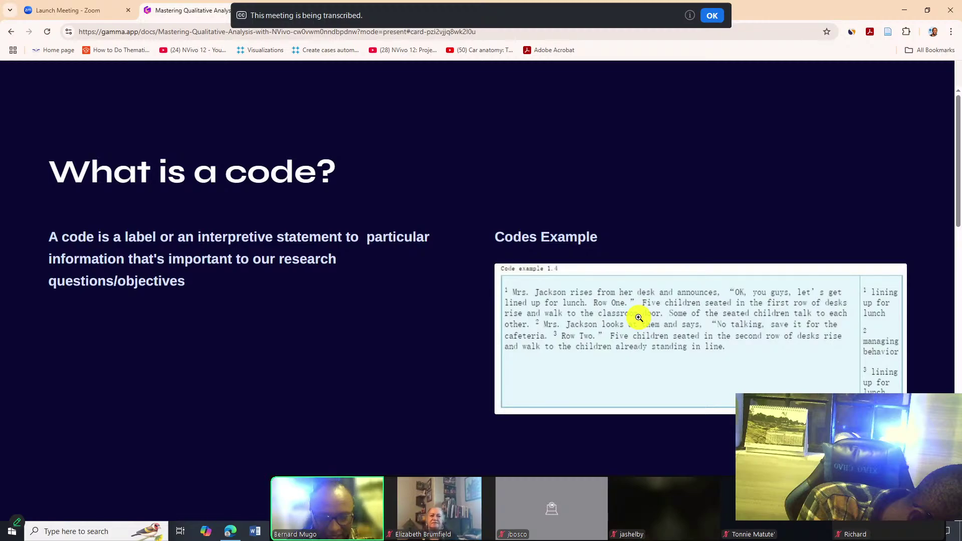
{"action": "key", "text": "Right"}
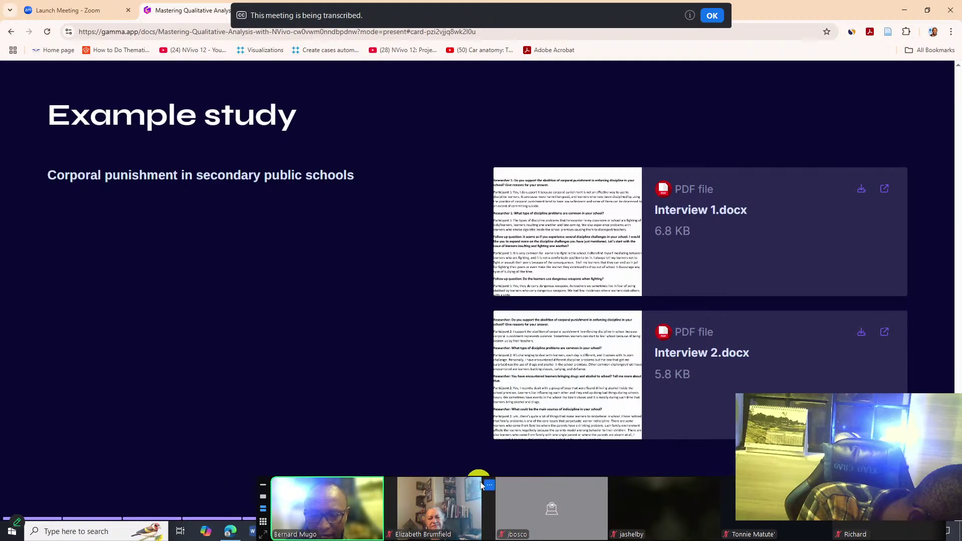
- Minimise the meeting's participant video strip and dismiss the transcription notice
{"action": "left_click", "coordinate": [263, 488]}
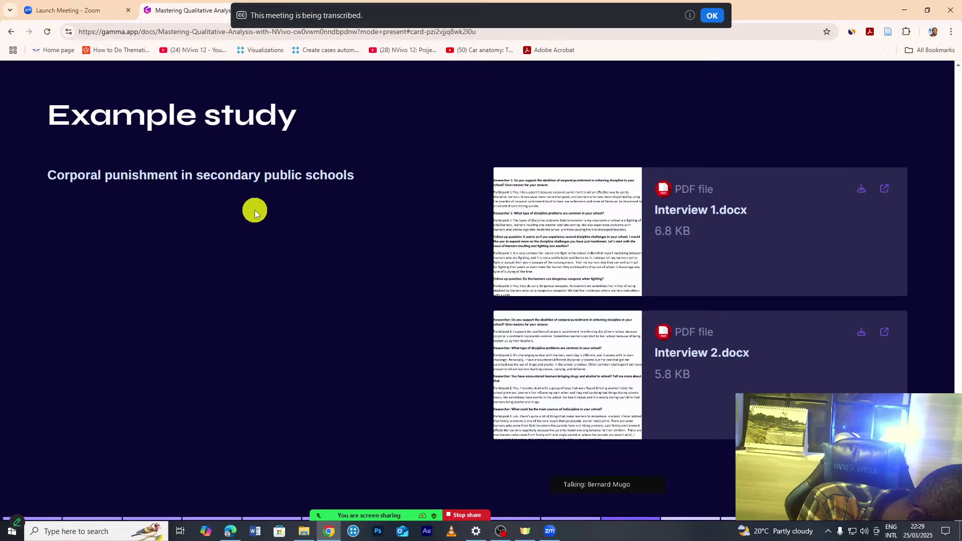
{"action": "left_click", "coordinate": [715, 14]}
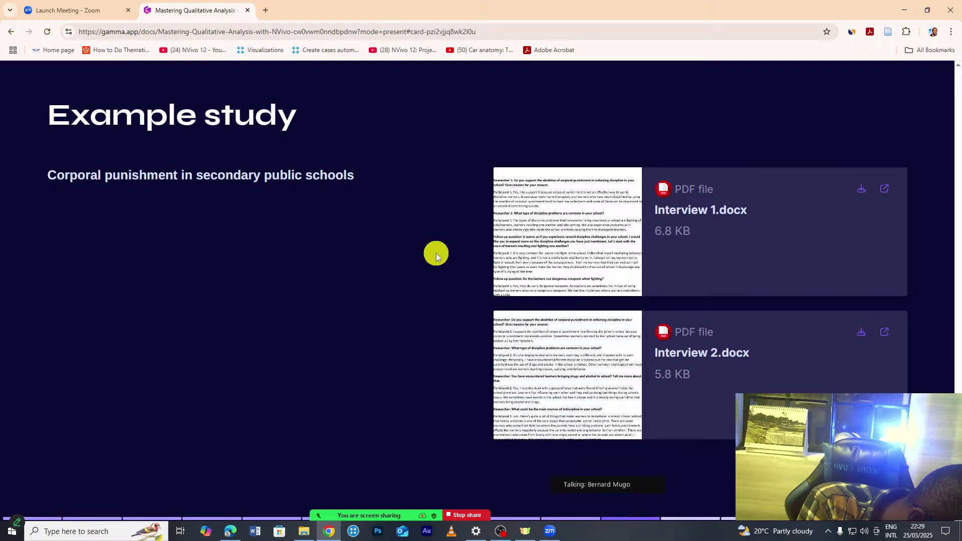
- Open the figshare search for transcripts, limited to datasets, in a new browser tab
{"action": "left_click", "coordinate": [265, 10]}
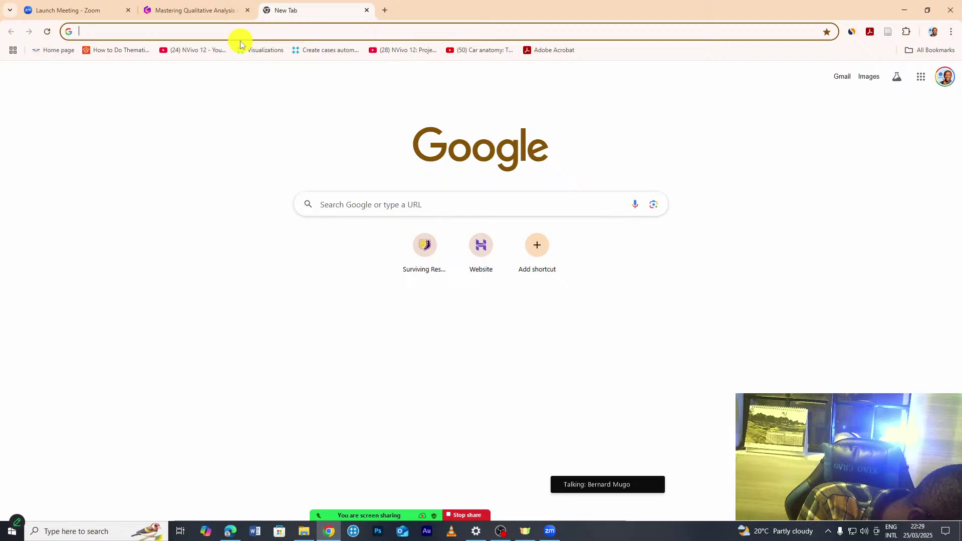
{"action": "type", "text": "figshare.com/search?q=transcripts&itemTypes=3"}
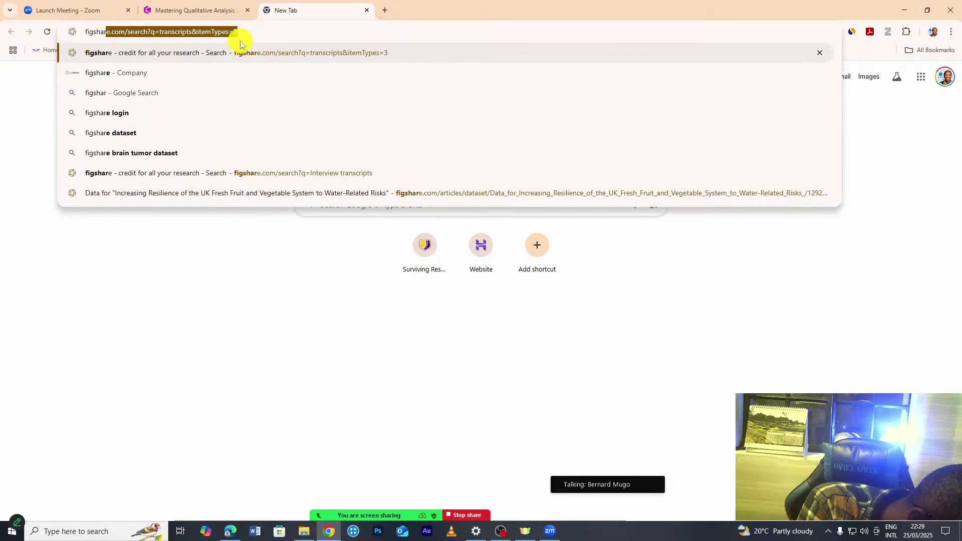
{"action": "key", "text": "Return"}
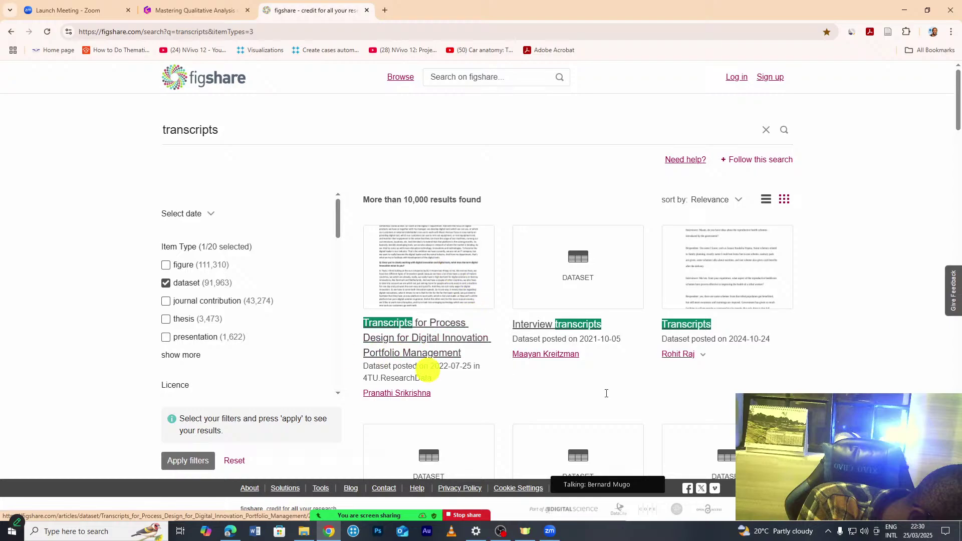
- Return to the presentation, preview the Links and Resources slide, and go back to the Example study slide
{"action": "left_click", "coordinate": [195, 10]}
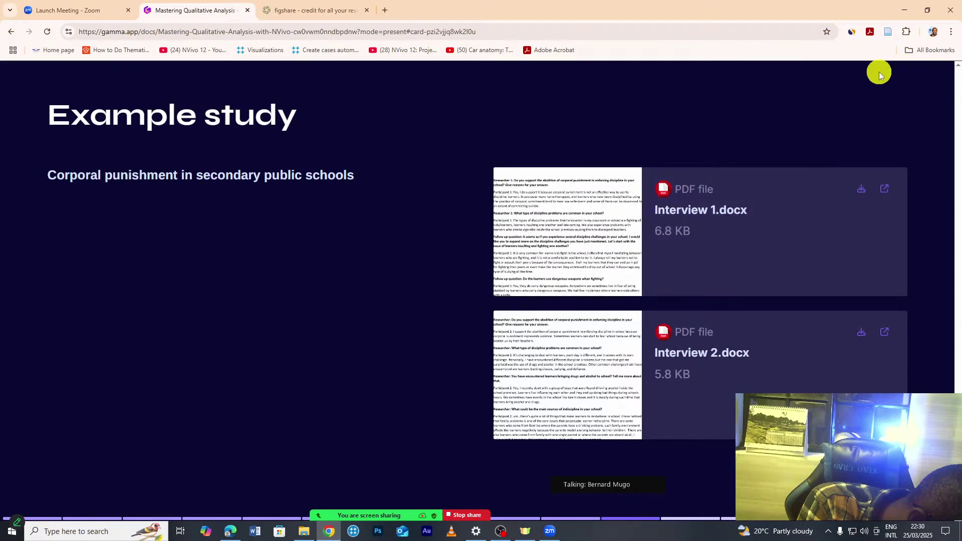
{"action": "mouse_move", "coordinate": [867, 82]}
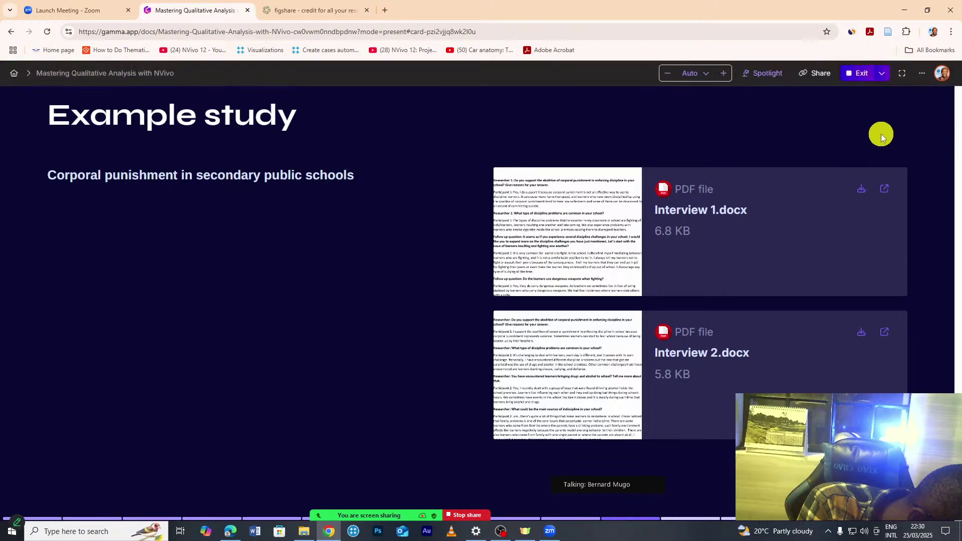
{"action": "mouse_move", "coordinate": [798, 78]}
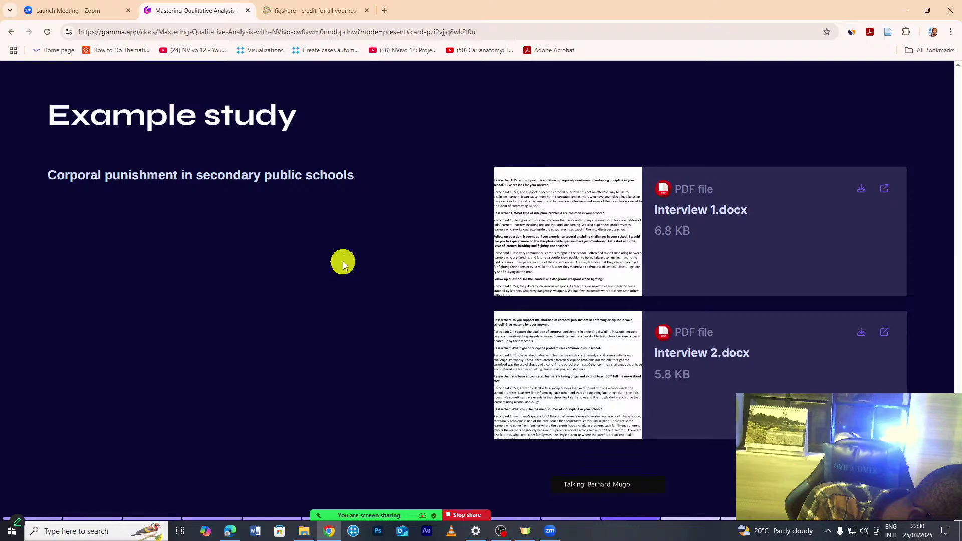
{"action": "key", "text": "Right"}
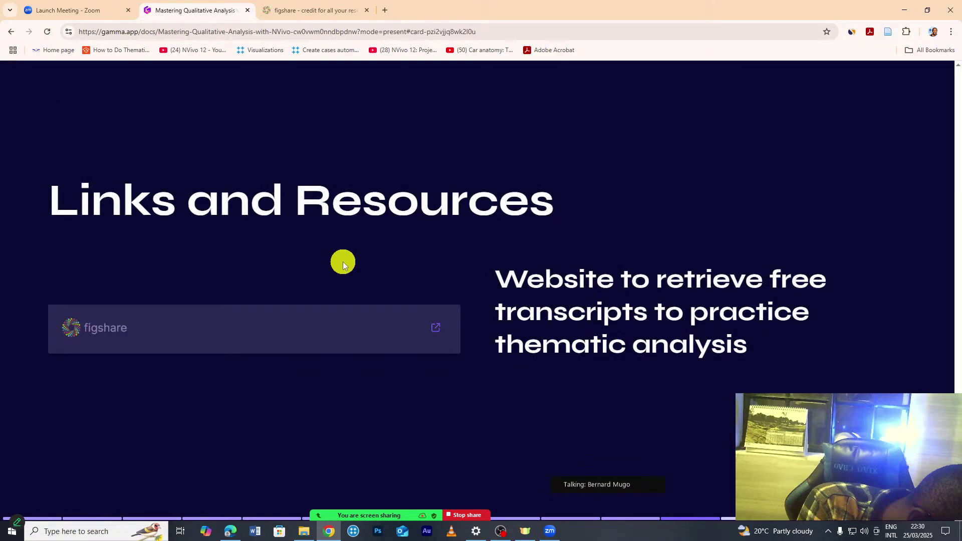
{"action": "key", "text": "Left"}
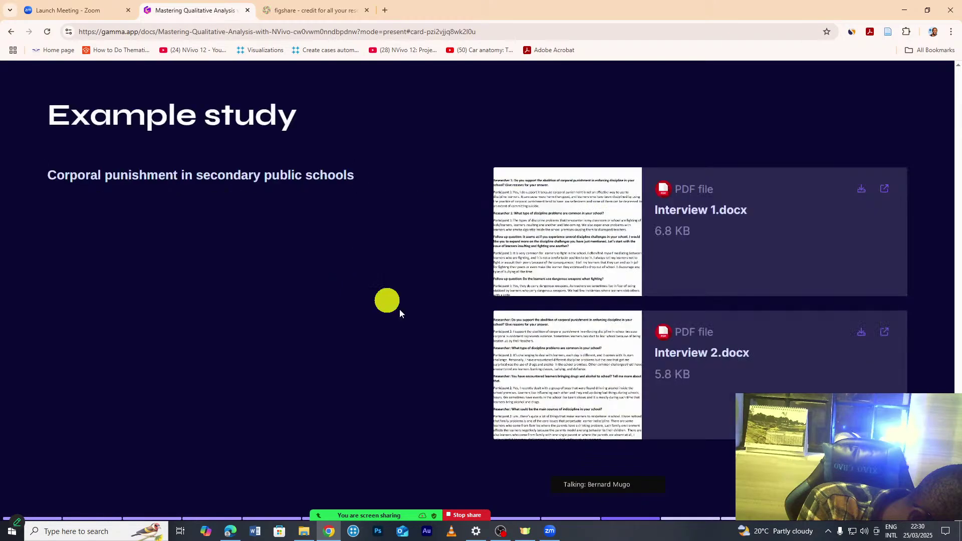
- Switch to NVivo and start a new project titled "pvu"
{"action": "left_click", "coordinate": [358, 535]}
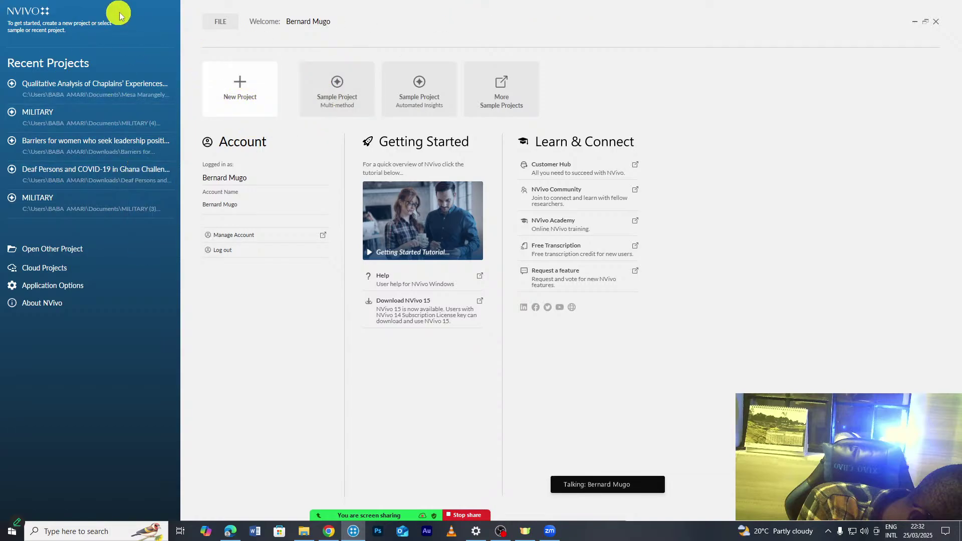
{"action": "left_click", "coordinate": [238, 94]}
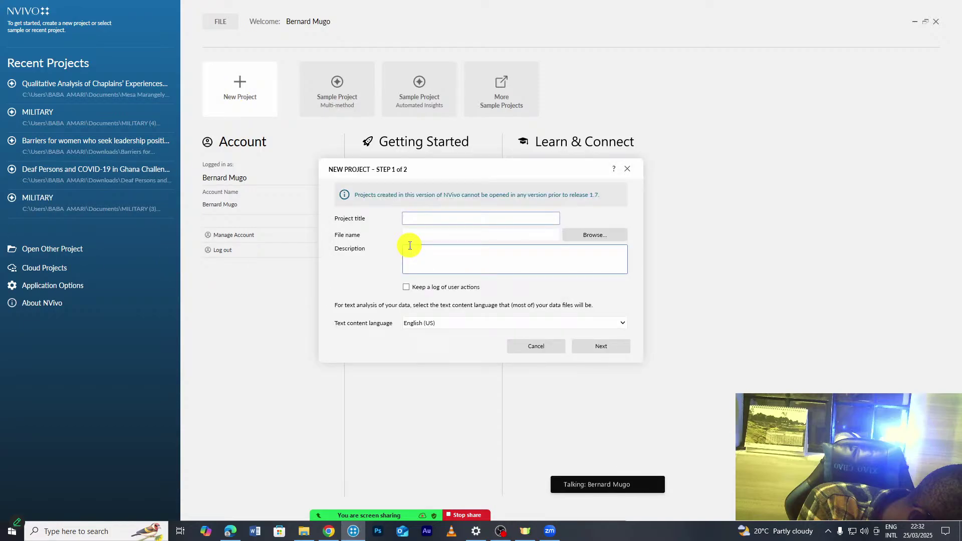
{"action": "type", "text": "p"}
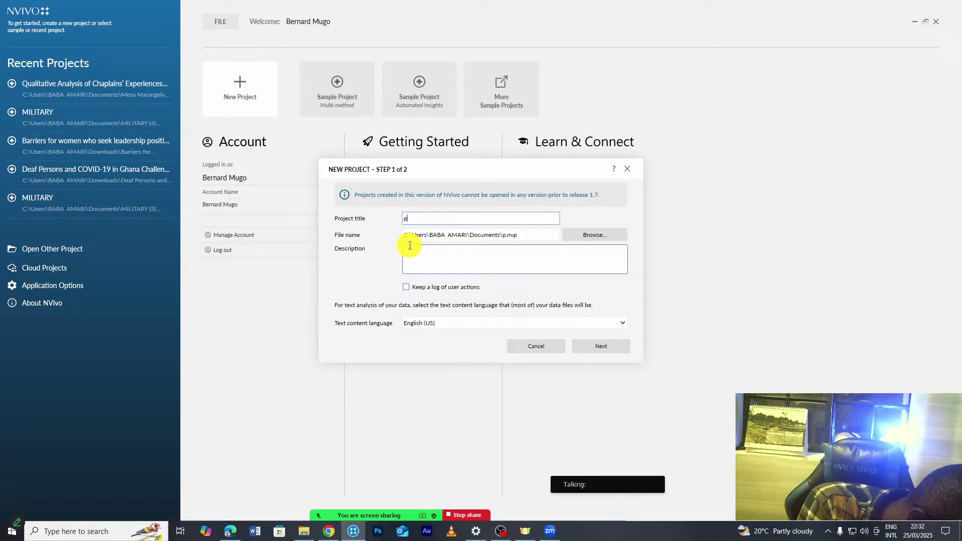
{"action": "type", "text": "Vu"}
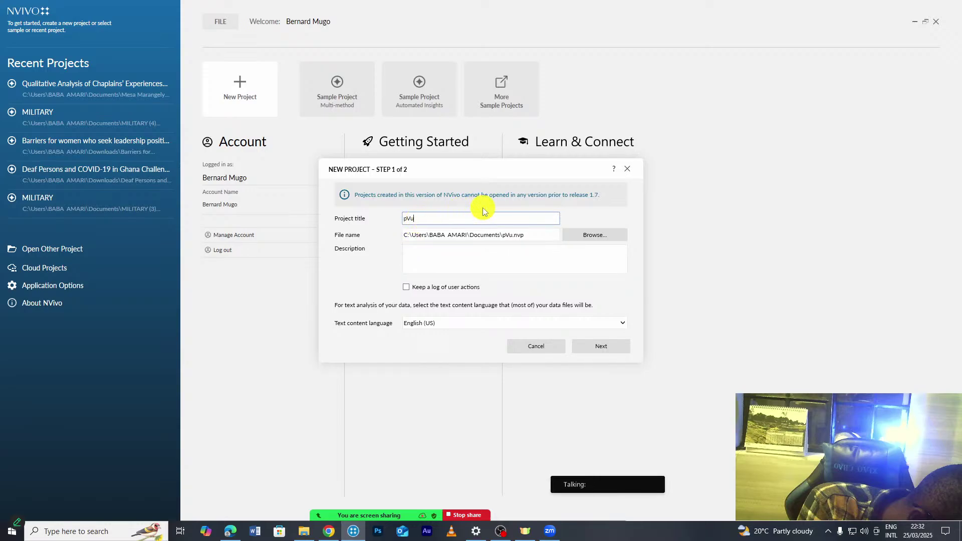
{"action": "key", "text": "BackSpace"}
{"action": "key", "text": "BackSpace"}
{"action": "key", "text": "BackSpace"}
{"action": "type", "text": "pvu"}
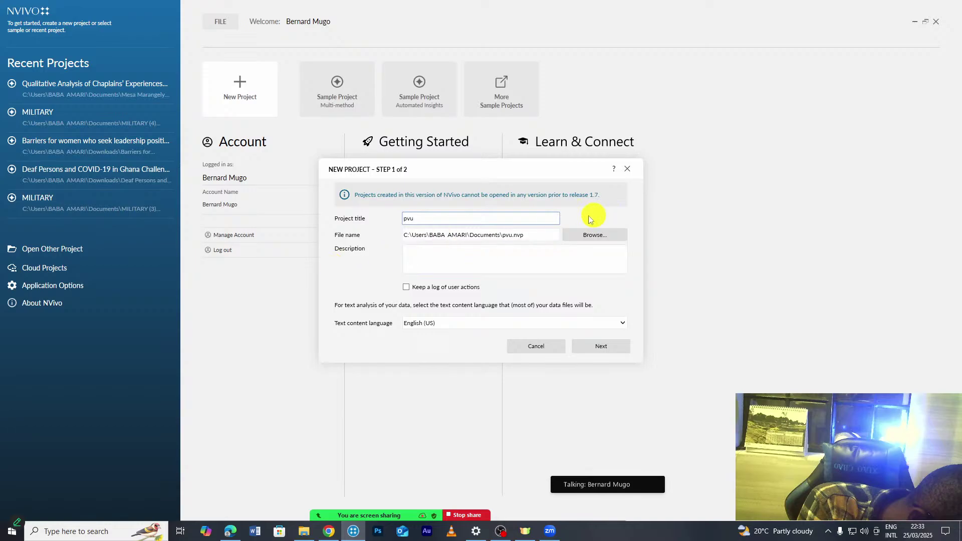
- Set the new project file to save as pvu in the Documents folder
{"action": "left_click", "coordinate": [582, 238]}
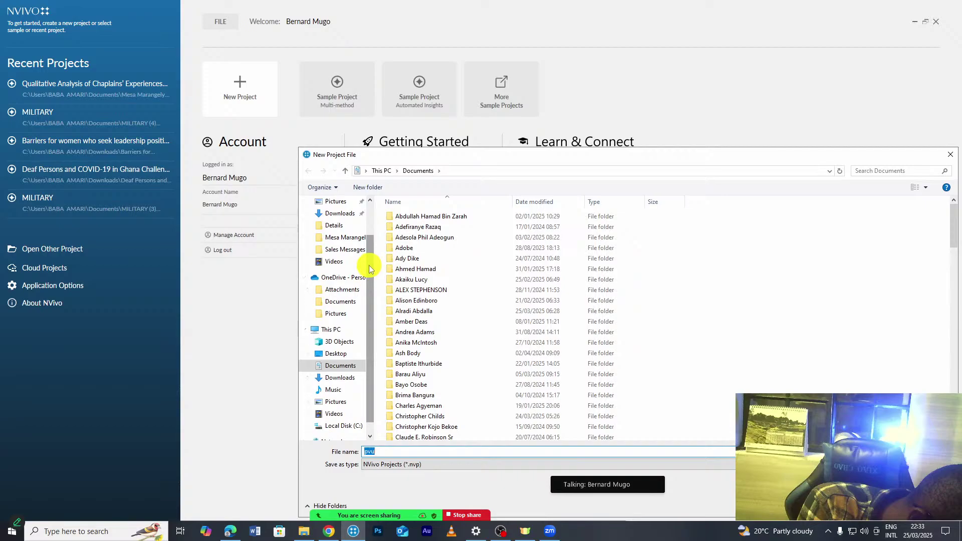
{"action": "left_click_drag", "start_coordinate": [369, 264], "coordinate": [340, 239]}
{"action": "left_click", "coordinate": [340, 236]}
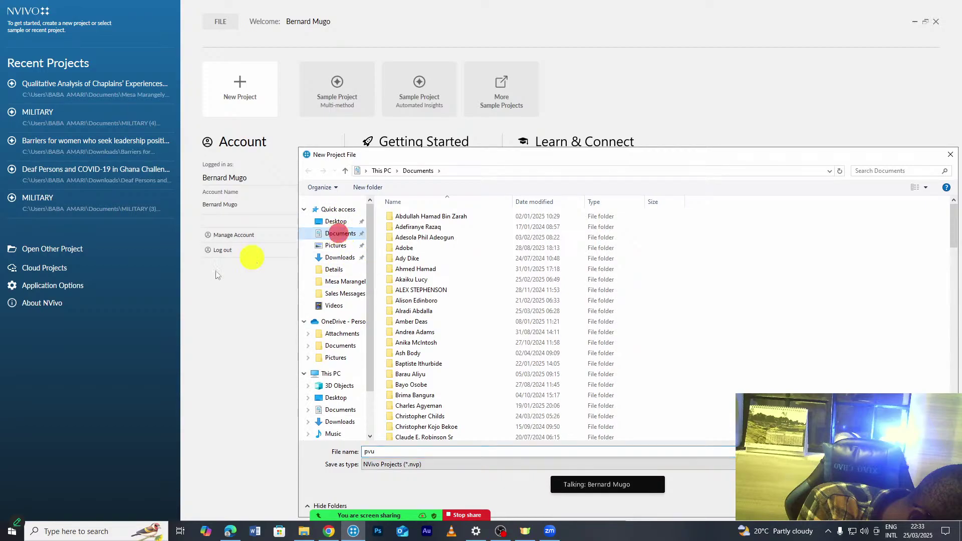
{"action": "key", "text": "Return"}
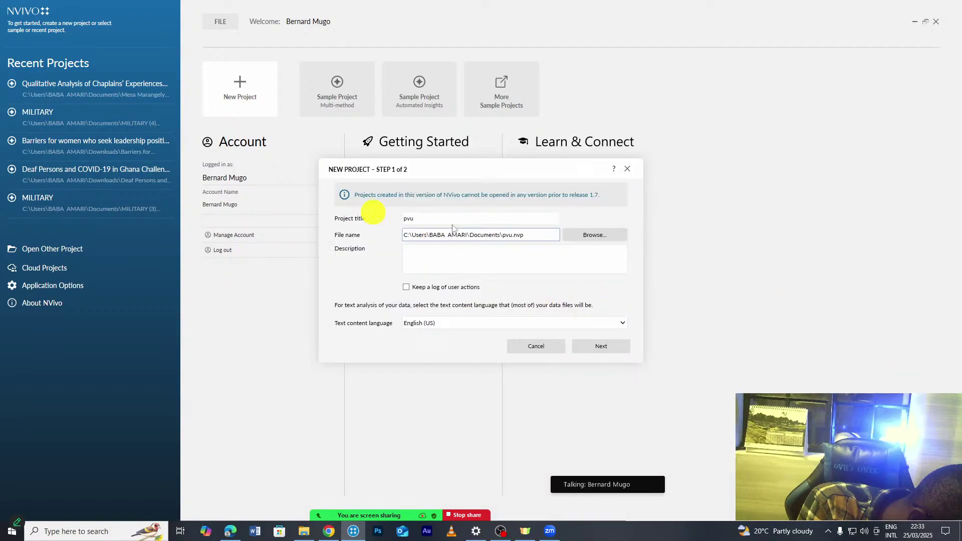
- Accept the default project saving and recovery settings and create the project
{"action": "left_click", "coordinate": [607, 346]}
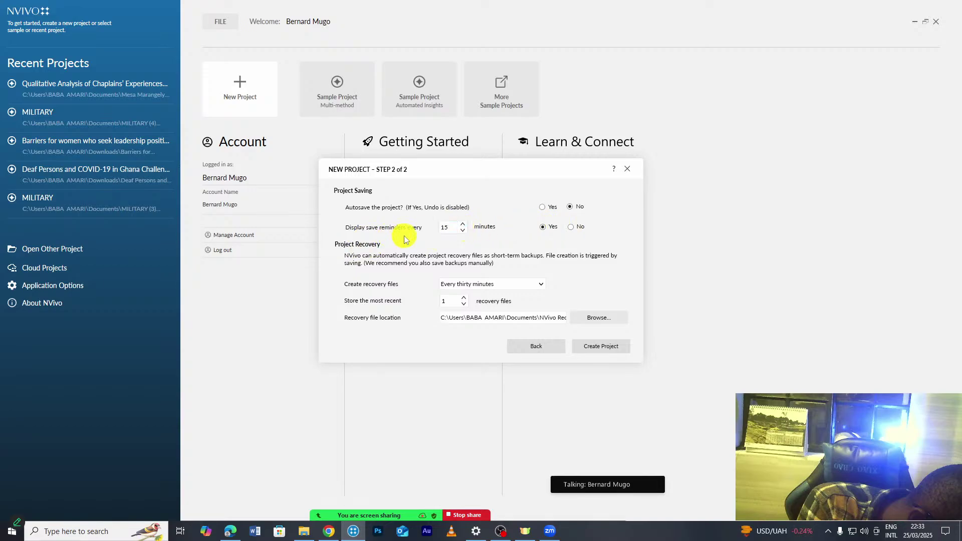
{"action": "double_click", "coordinate": [452, 230]}
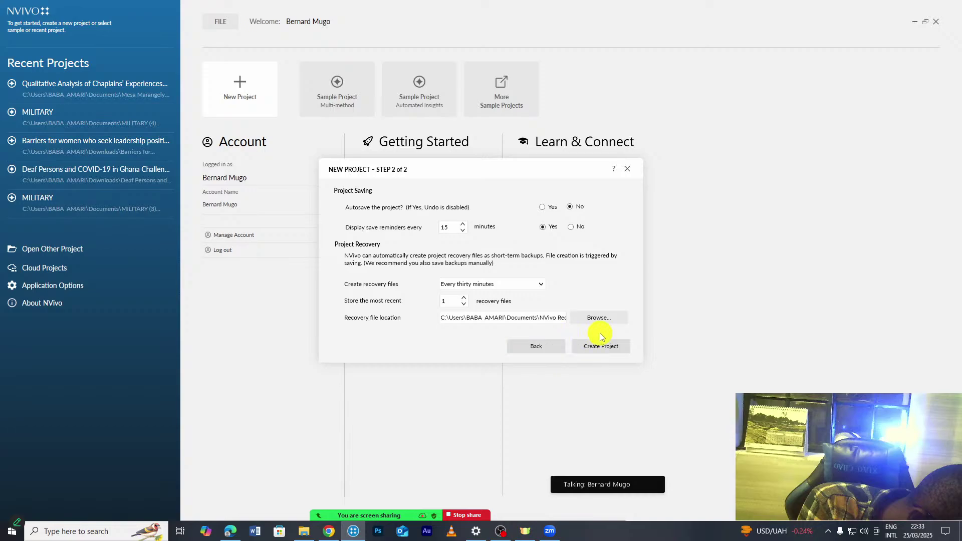
{"action": "left_click", "coordinate": [510, 315]}
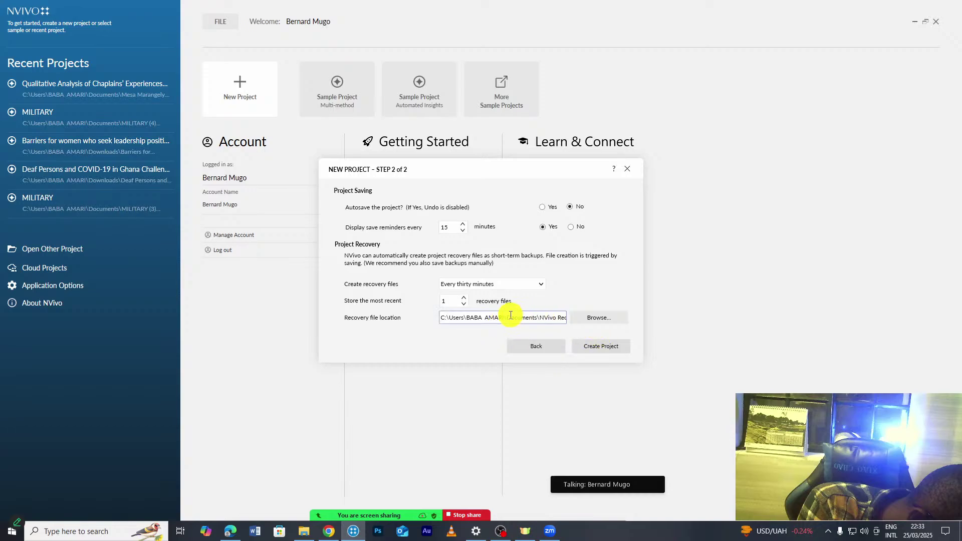
{"action": "left_click", "coordinate": [601, 346]}
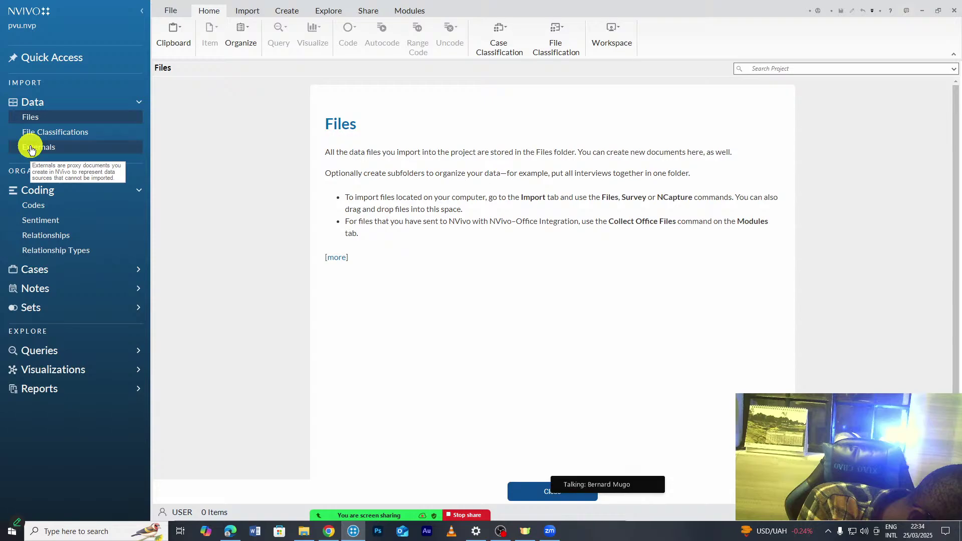
- View the project's Codes and Files areas, closing their introduction pages and ending on the Files list
{"action": "left_click", "coordinate": [32, 203]}
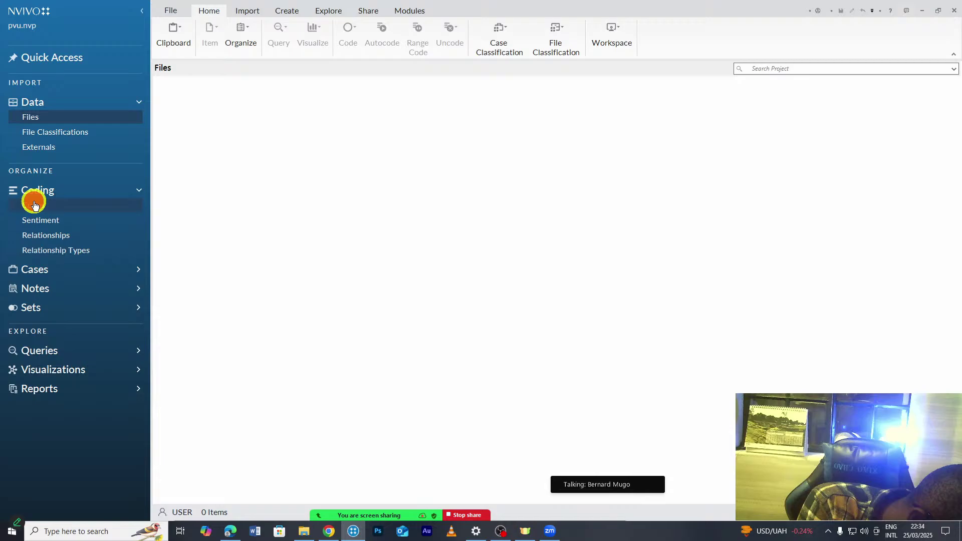
{"action": "left_click", "coordinate": [30, 118]}
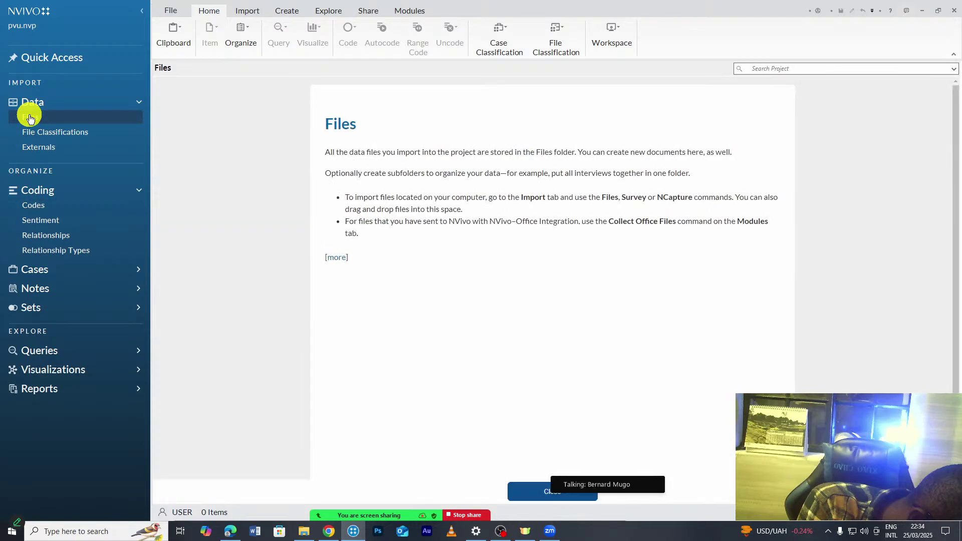
{"action": "left_click", "coordinate": [33, 206]}
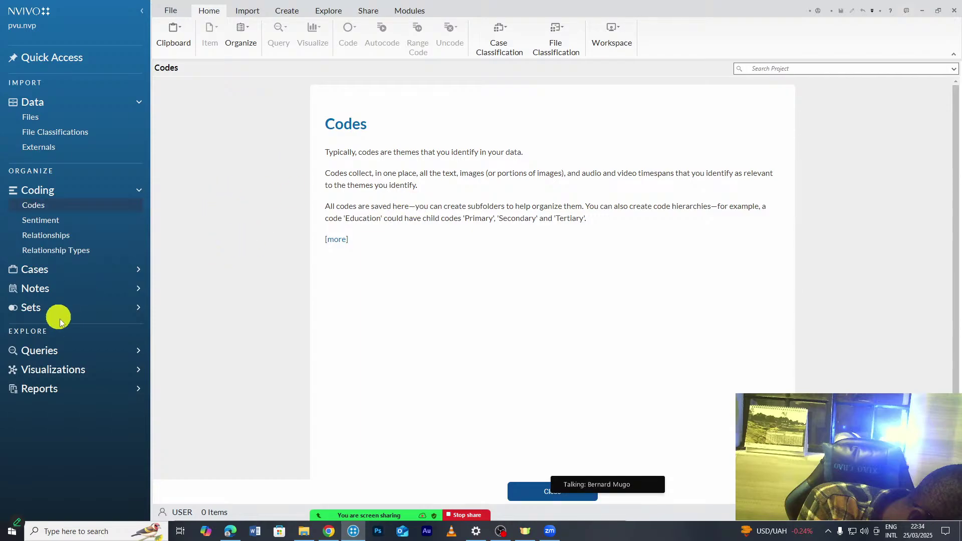
{"action": "left_click", "coordinate": [526, 485]}
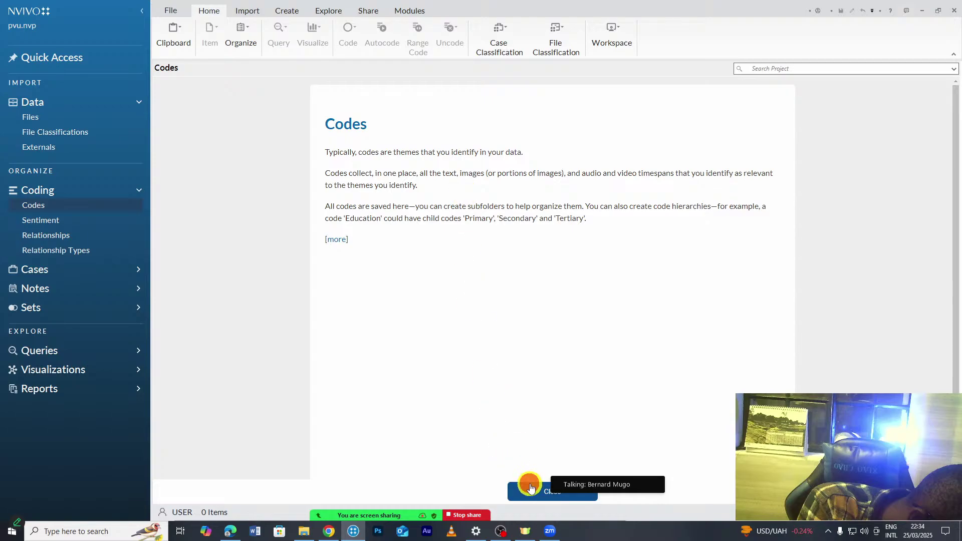
{"action": "left_click", "coordinate": [48, 117]}
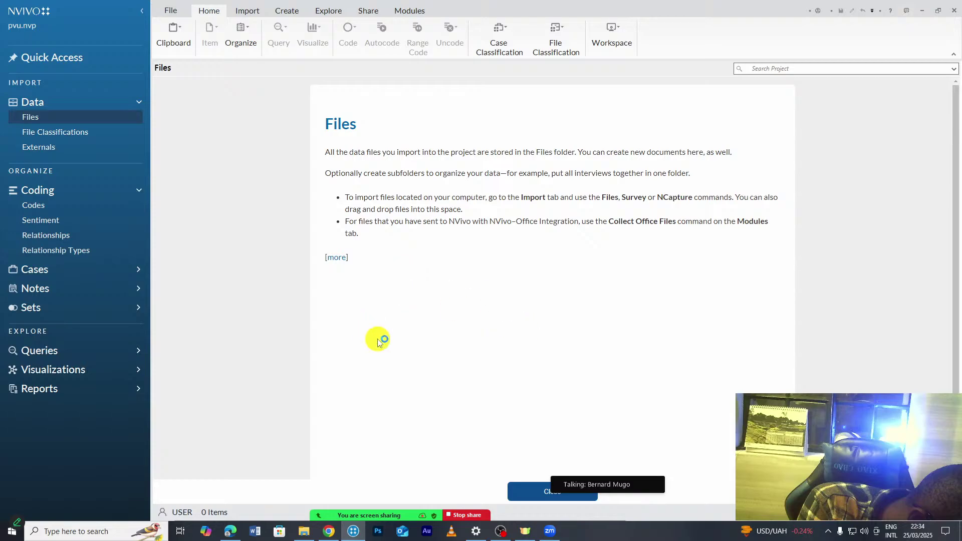
{"action": "left_click", "coordinate": [526, 490]}
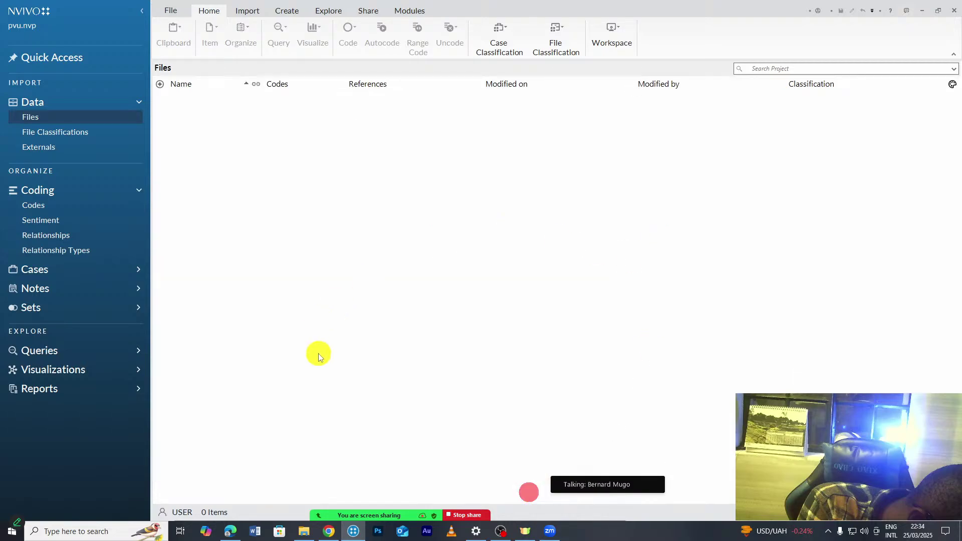
- Switch to File Explorer, open the Transcripts folder, and bring Interview 1 into the NVivo project's Files list with its default document properties
{"action": "left_click", "coordinate": [303, 530]}
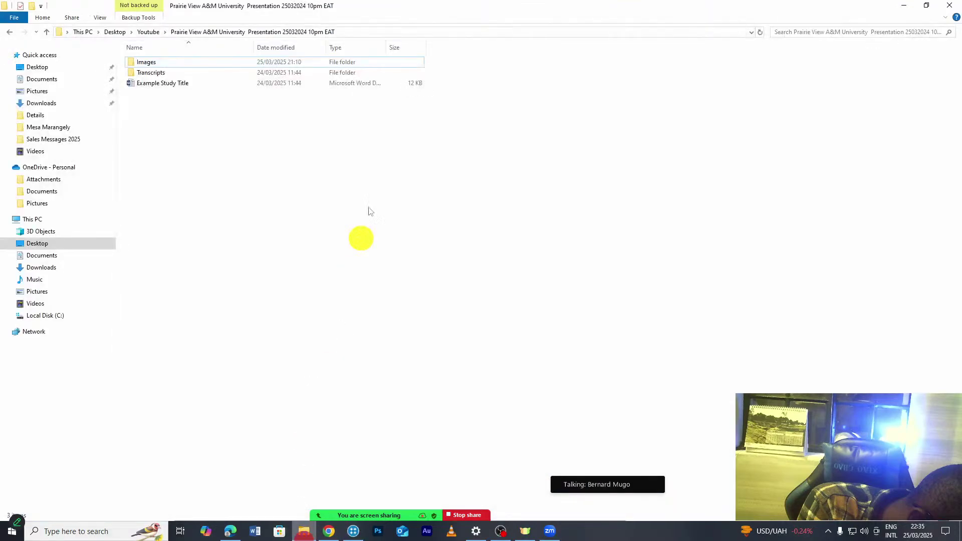
{"action": "double_click", "coordinate": [151, 73]}
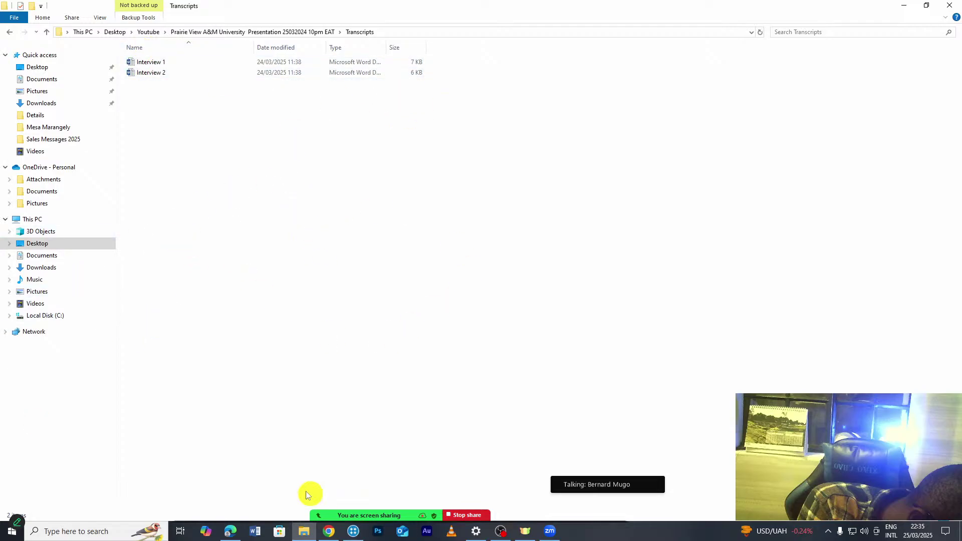
{"action": "left_click", "coordinate": [353, 531]}
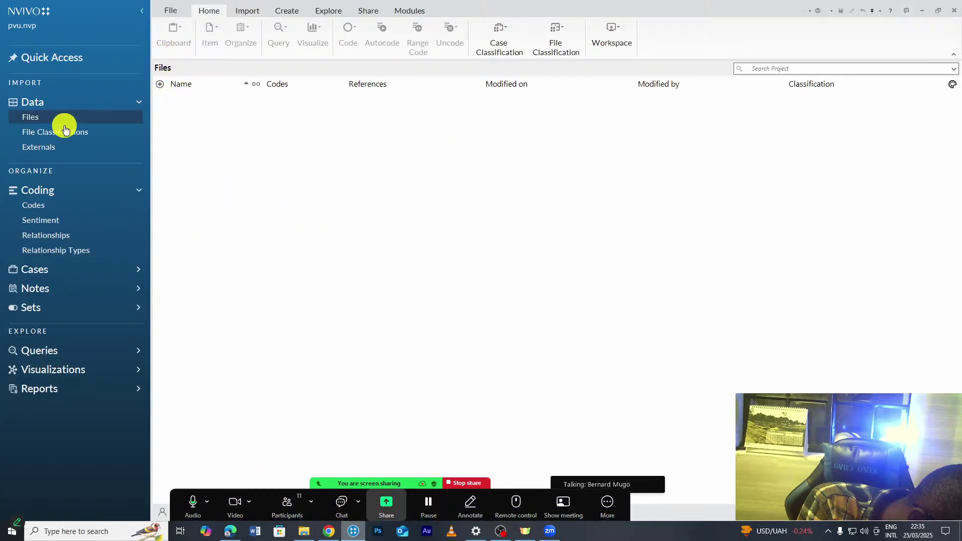
{"action": "left_click", "coordinate": [304, 531]}
{"action": "left_click", "coordinate": [161, 73]}
{"action": "left_click", "coordinate": [155, 61]}
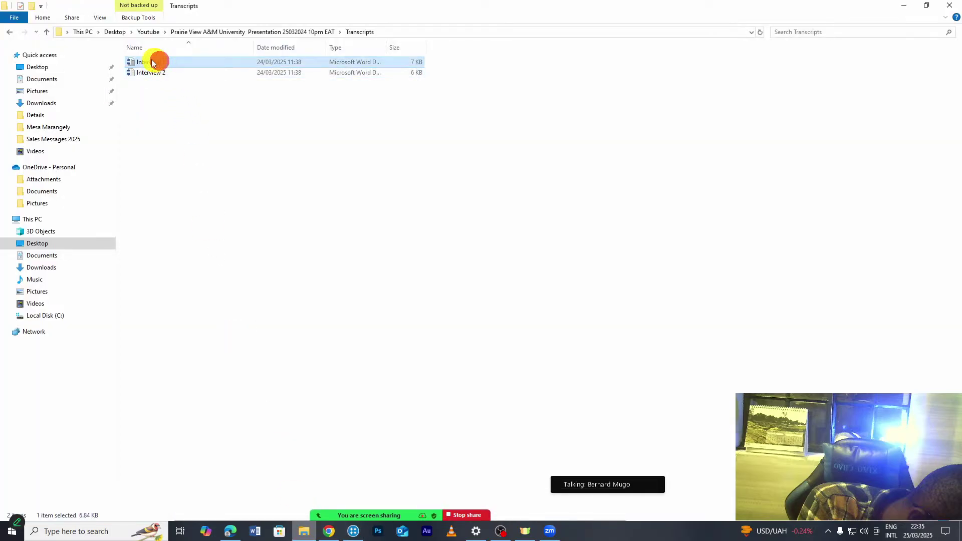
{"action": "left_click_drag", "start_coordinate": [155, 62], "coordinate": [319, 187]}
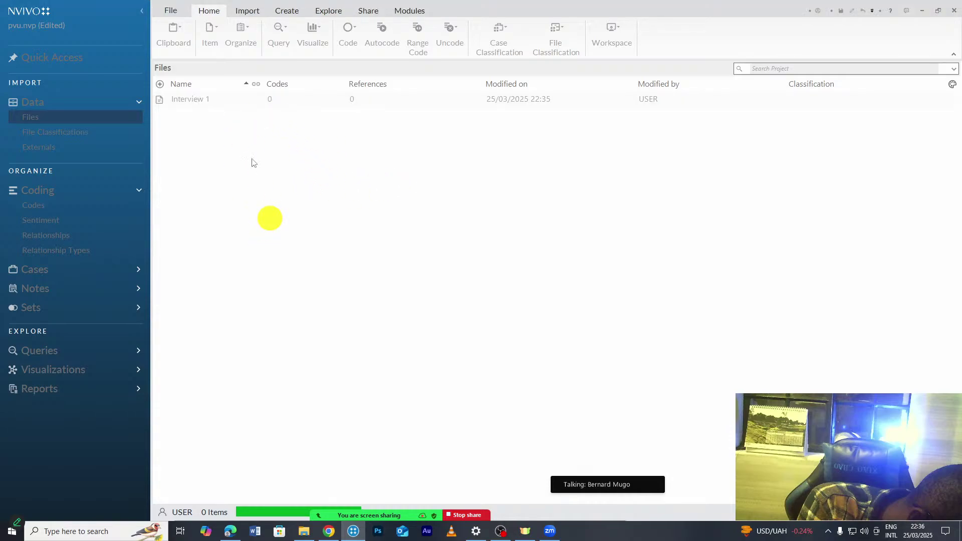
{"action": "left_click", "coordinate": [552, 348]}
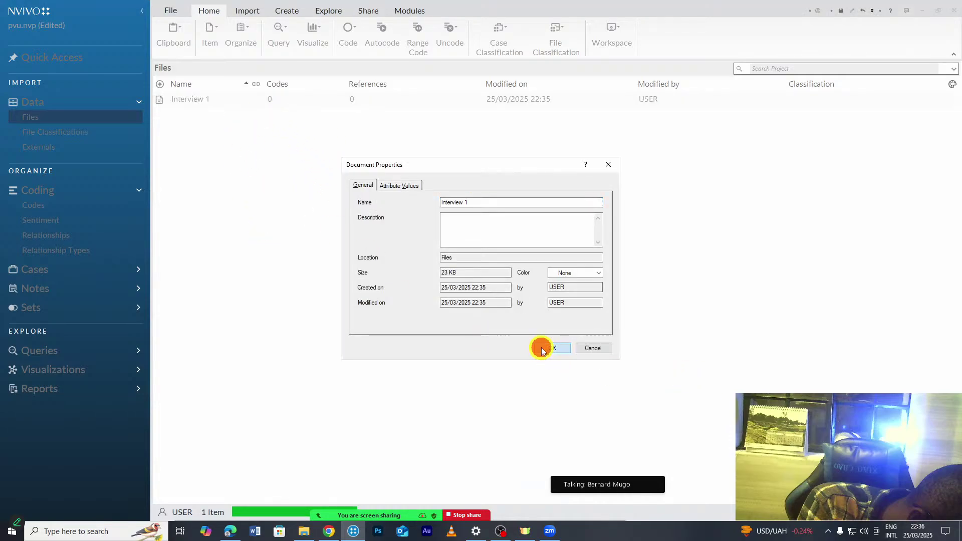
- Open the imported Interview 1 transcript, look through it to the end, and close it
{"action": "left_click", "coordinate": [208, 101]}
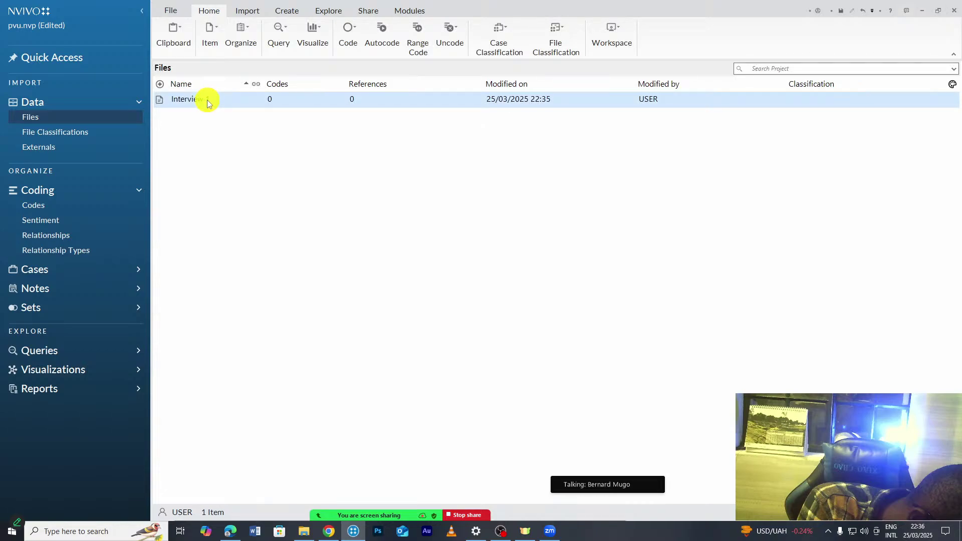
{"action": "double_click", "coordinate": [206, 100]}
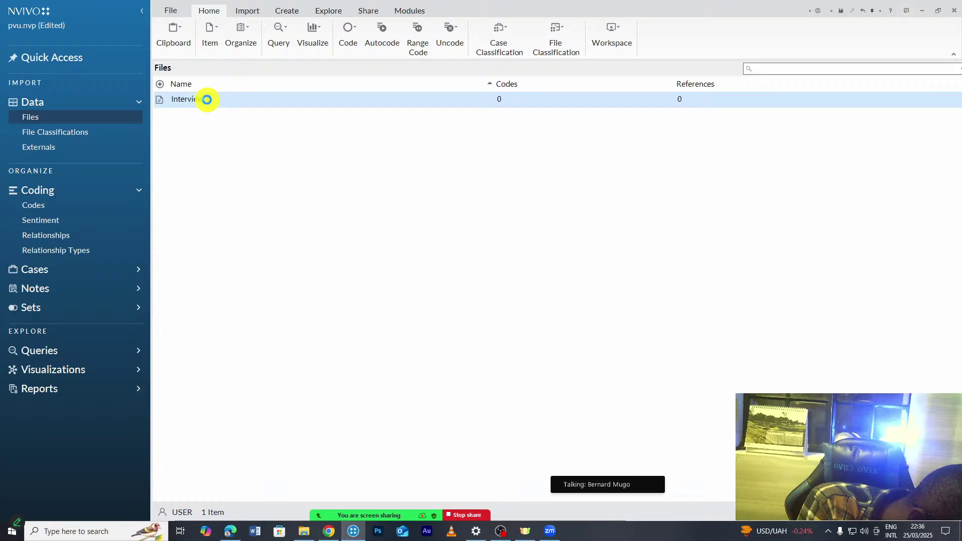
{"action": "scroll", "coordinate": [774, 213], "scroll_direction": "down", "scroll_amount": 3}
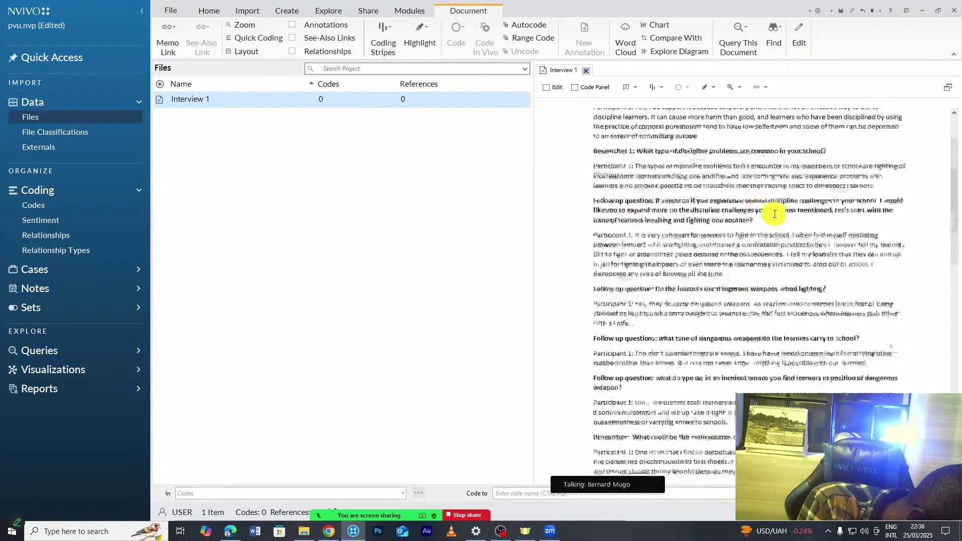
{"action": "scroll", "coordinate": [774, 214], "scroll_direction": "down", "scroll_amount": 10}
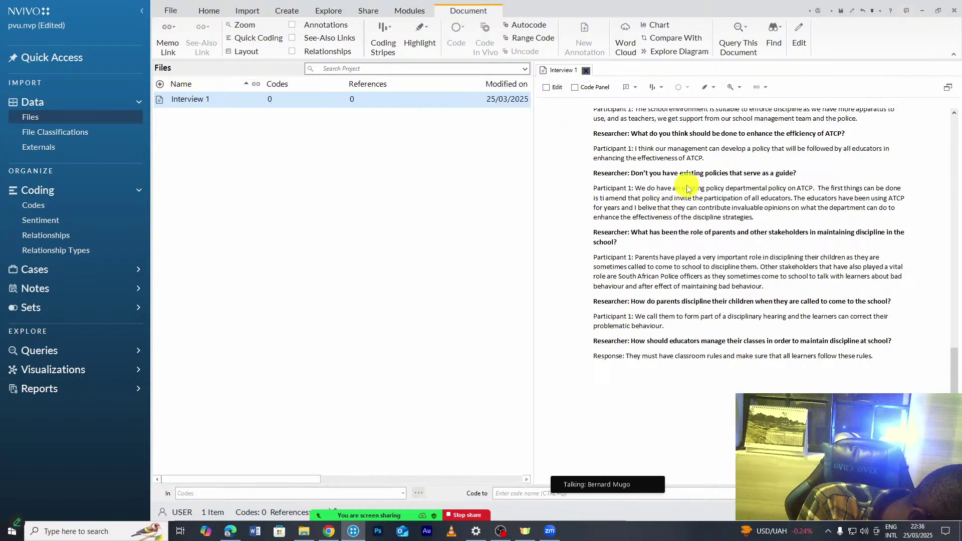
{"action": "key", "text": "ctrl+F4"}
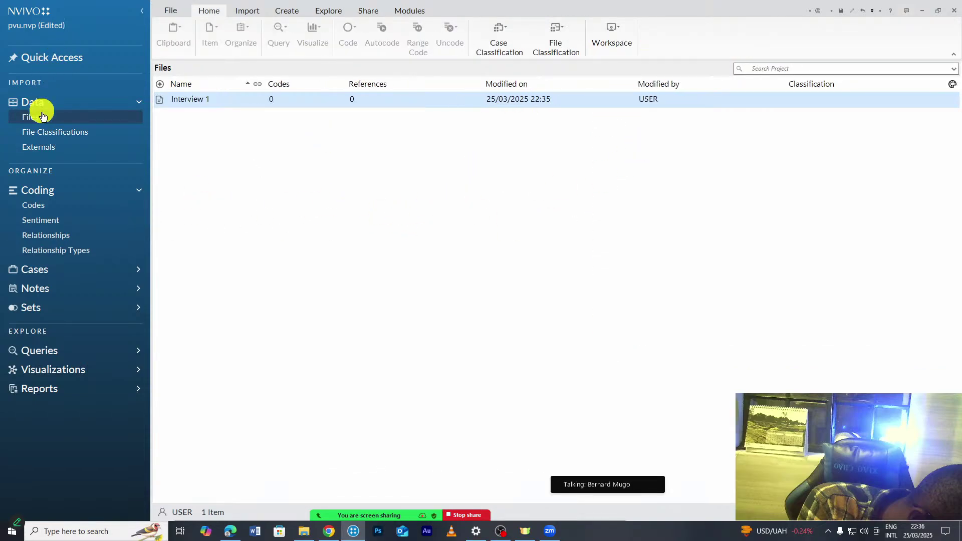
- Start a file import and browse to the Transcripts folder inside the Prairie View A&M University presentation folder under Desktop, Youtube
{"action": "left_click", "coordinate": [43, 117]}
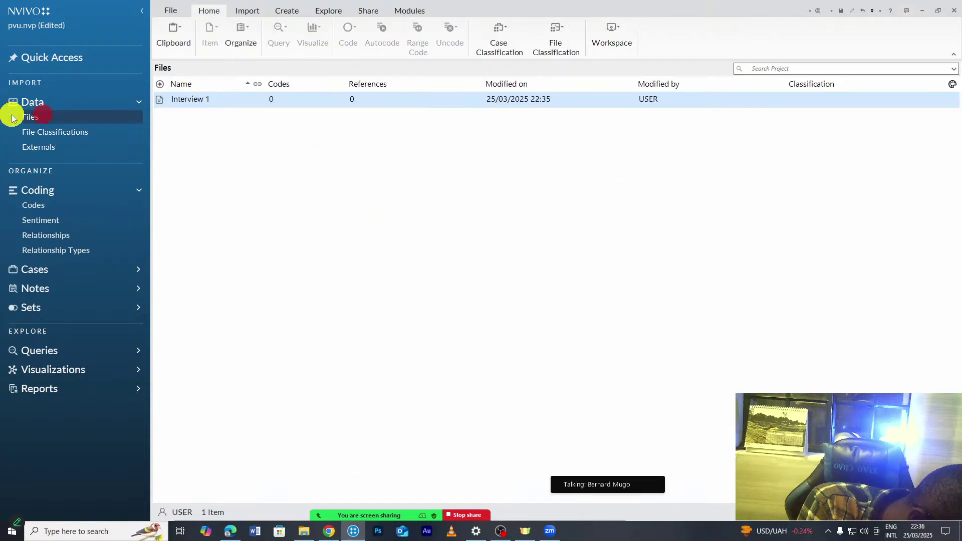
{"action": "left_click", "coordinate": [247, 11]}
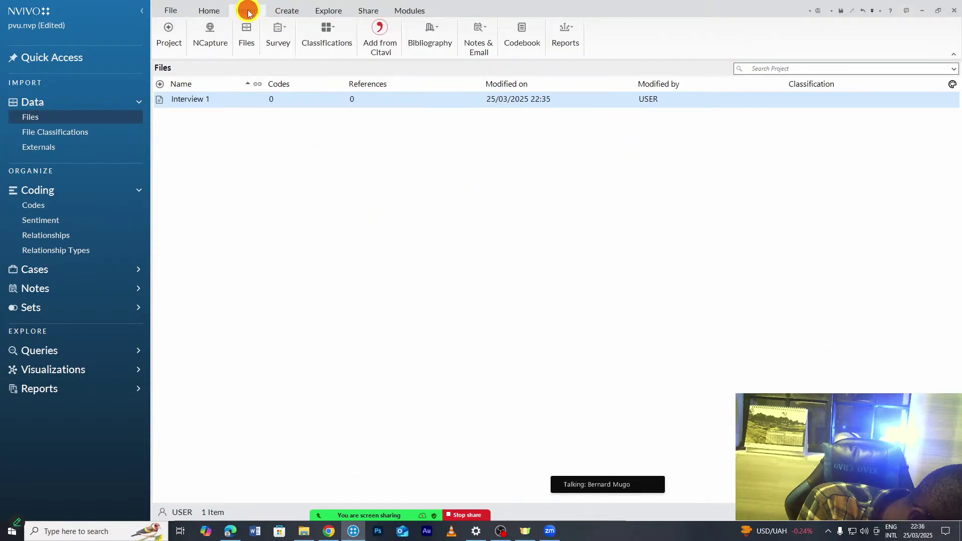
{"action": "left_click", "coordinate": [248, 41]}
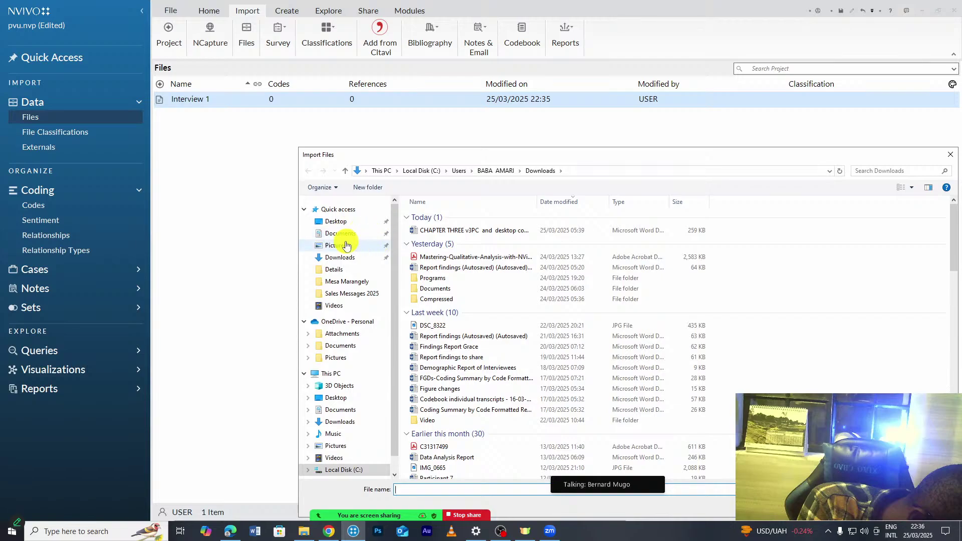
{"action": "left_click", "coordinate": [336, 222]}
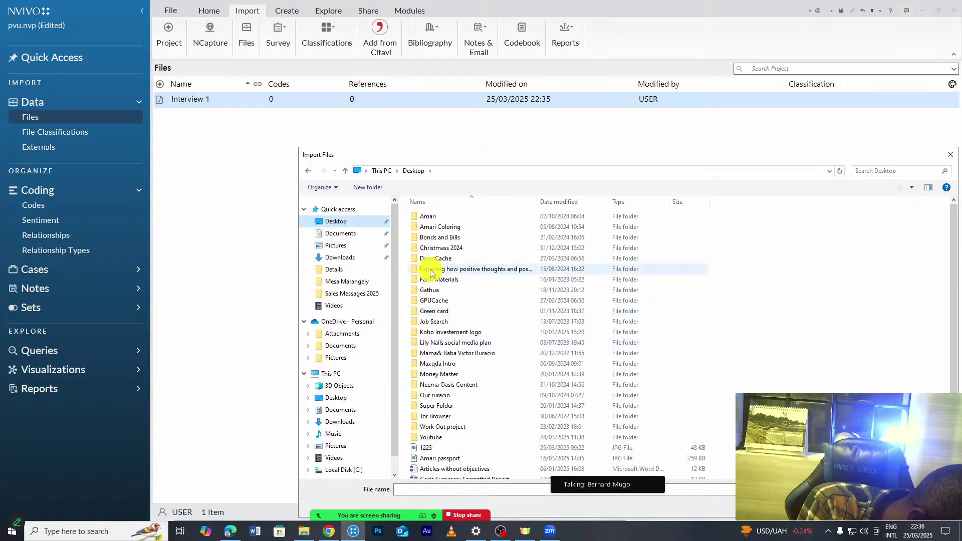
{"action": "double_click", "coordinate": [440, 437]}
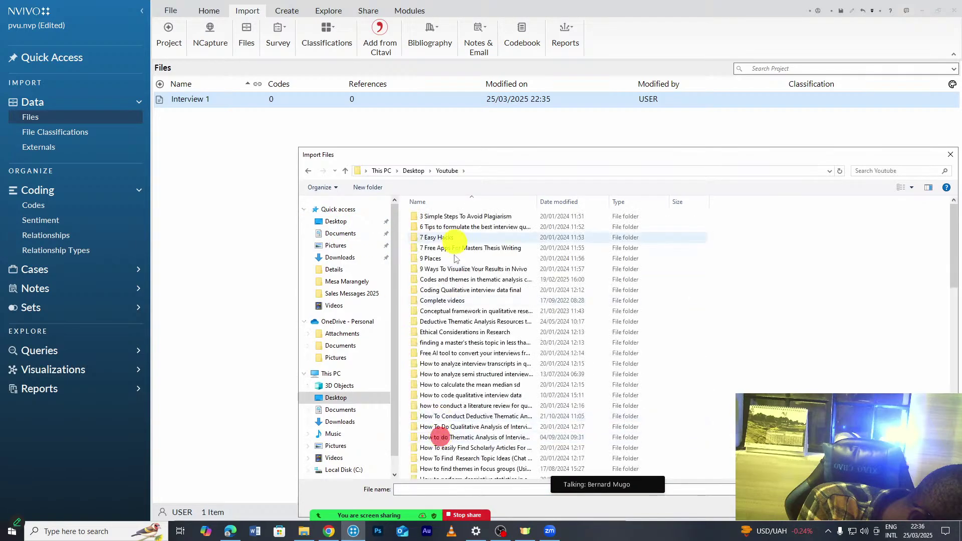
{"action": "scroll", "coordinate": [467, 333], "scroll_direction": "down", "scroll_amount": 10}
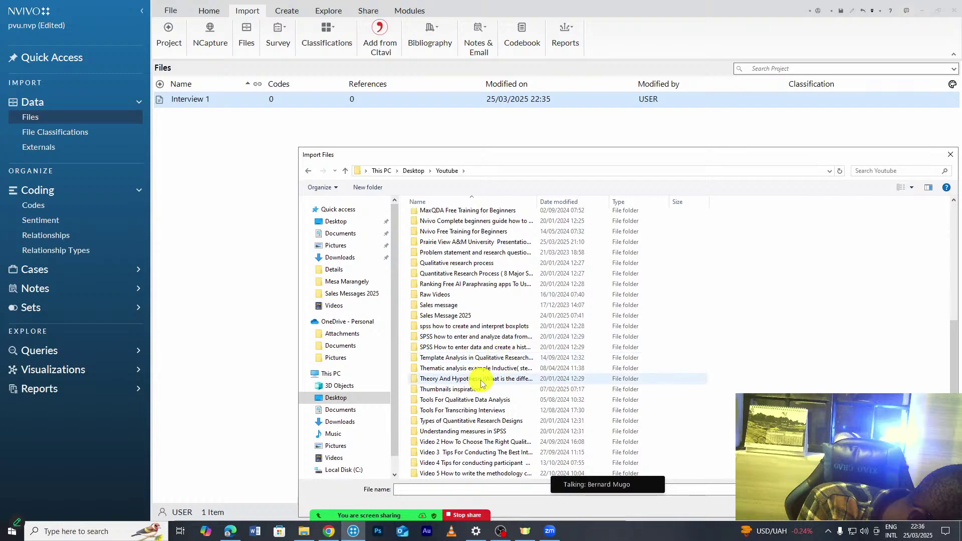
{"action": "scroll", "coordinate": [481, 383], "scroll_direction": "down", "scroll_amount": 6}
{"action": "scroll", "coordinate": [481, 383], "scroll_direction": "up", "scroll_amount": 12}
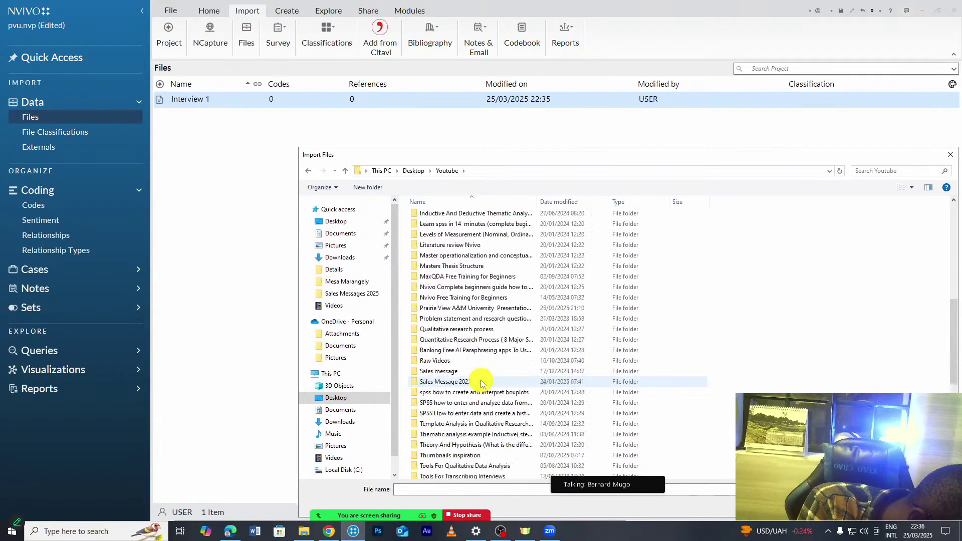
{"action": "scroll", "coordinate": [480, 383], "scroll_direction": "down", "scroll_amount": 3}
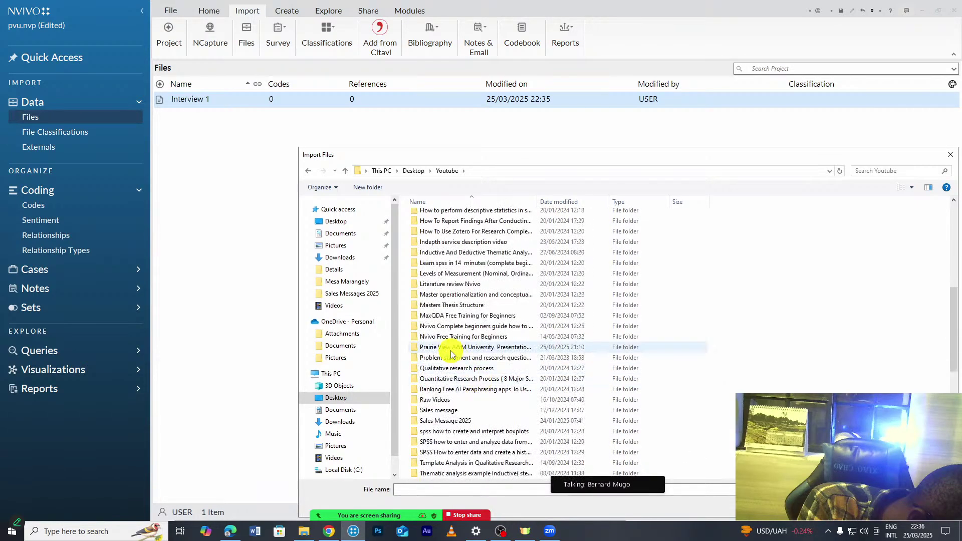
{"action": "double_click", "coordinate": [465, 346]}
{"action": "double_click", "coordinate": [427, 226]}
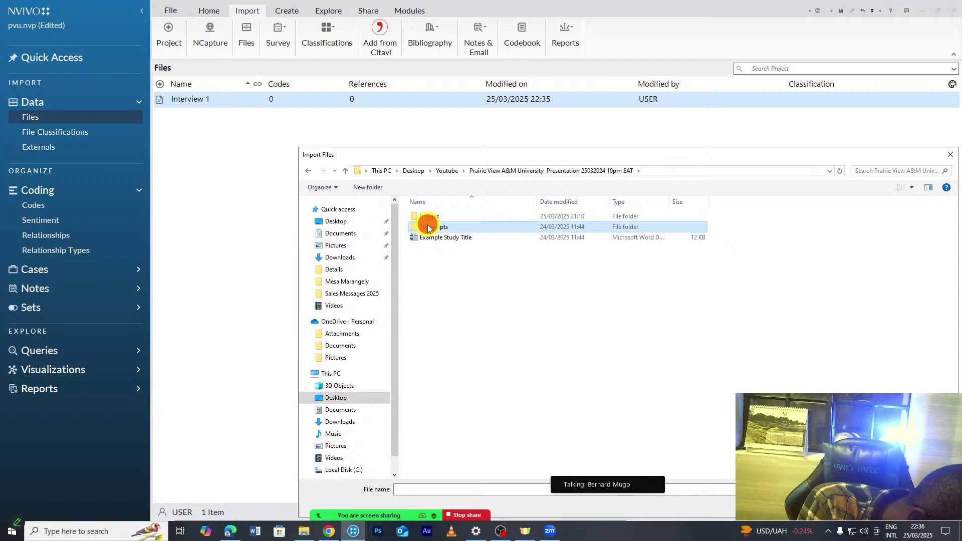
- Import the Interview 2 transcript without creating a case, keeping its default document properties
{"action": "left_click", "coordinate": [445, 226]}
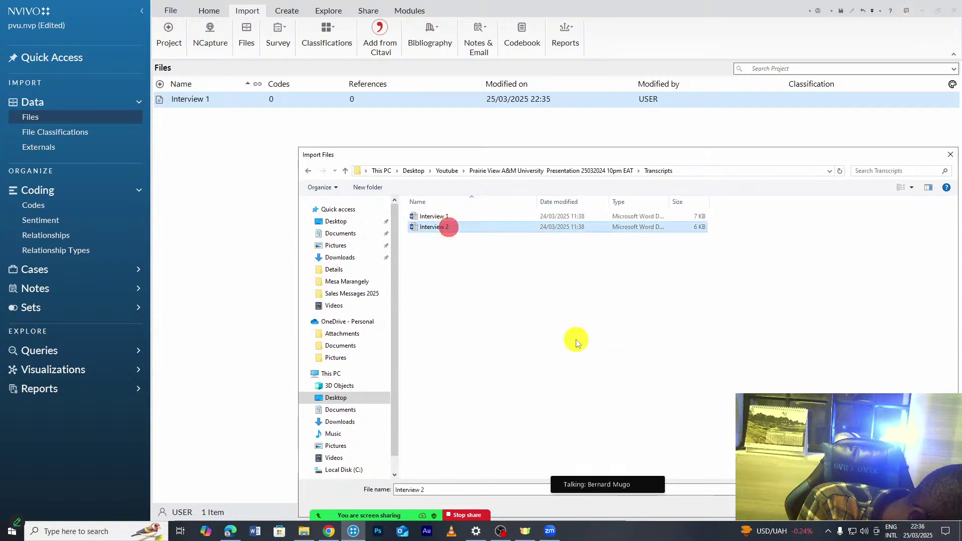
{"action": "key", "text": "Return"}
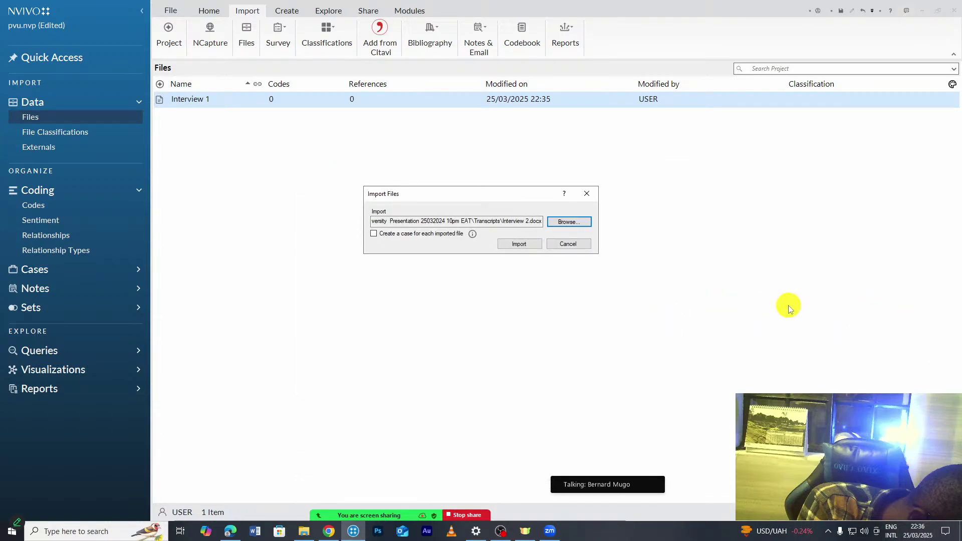
{"action": "left_click", "coordinate": [519, 244]}
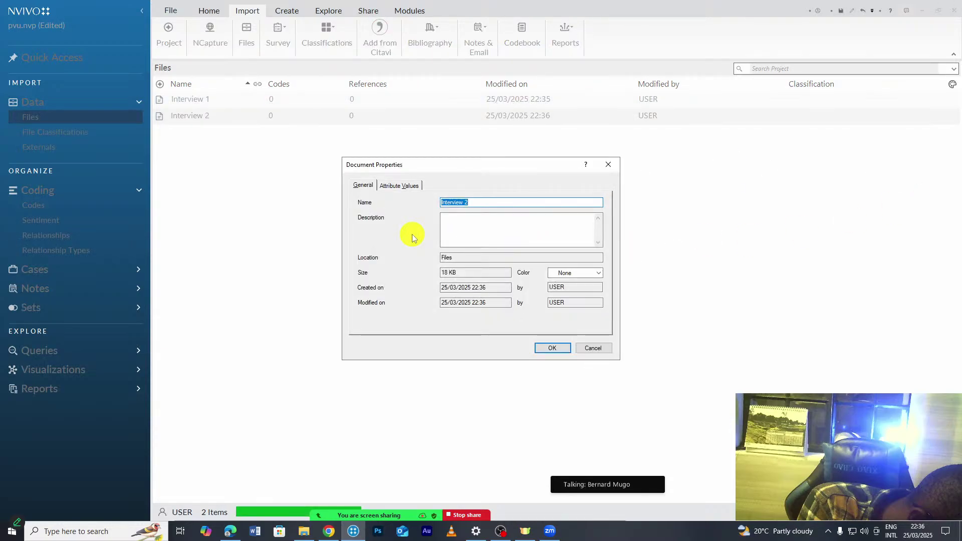
{"action": "left_click", "coordinate": [556, 348]}
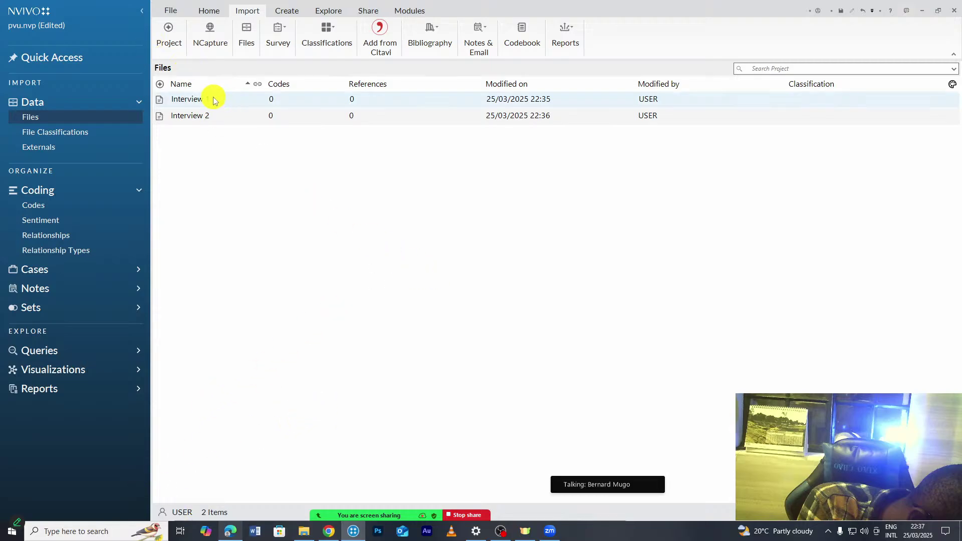
- Open the Interview 1 transcript and show the Codes area beside it, closing the Codes introduction page
{"action": "left_click", "coordinate": [188, 97]}
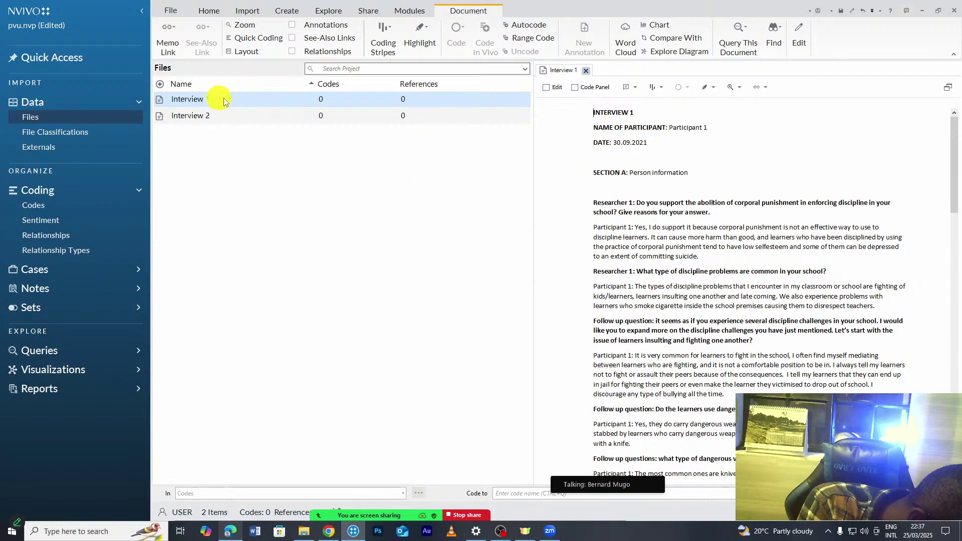
{"action": "scroll", "coordinate": [664, 201], "scroll_direction": "down", "scroll_amount": 3}
{"action": "scroll", "coordinate": [664, 200], "scroll_direction": "up", "scroll_amount": 3}
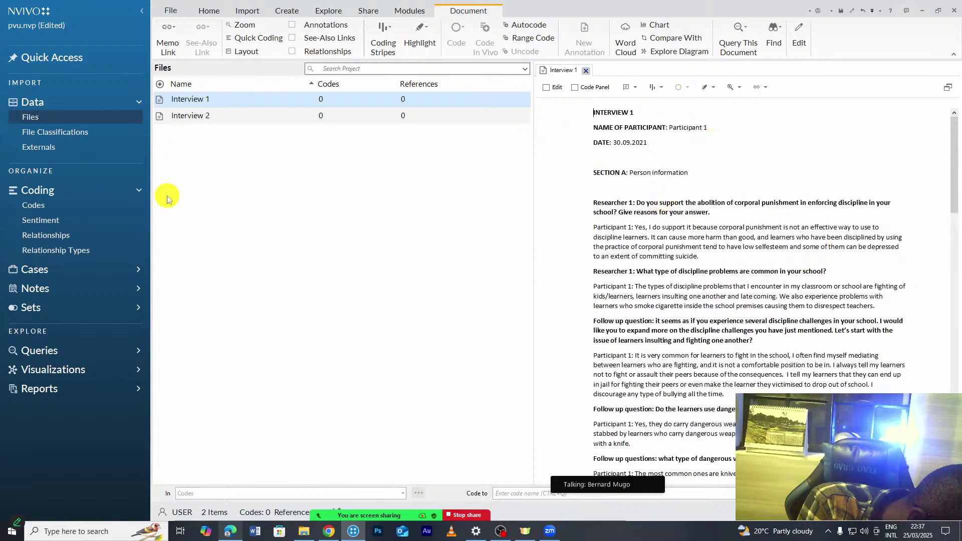
{"action": "left_click", "coordinate": [29, 210]}
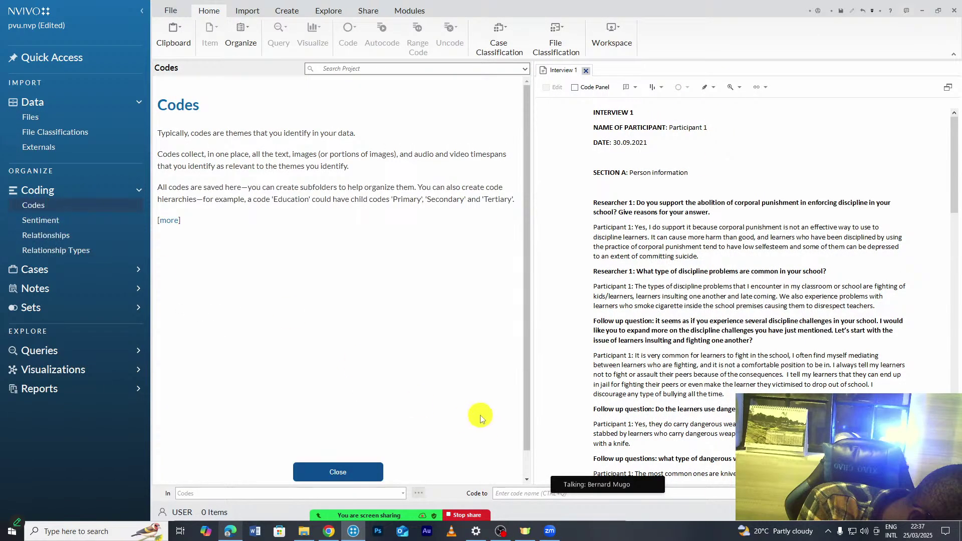
{"action": "left_click", "coordinate": [328, 471]}
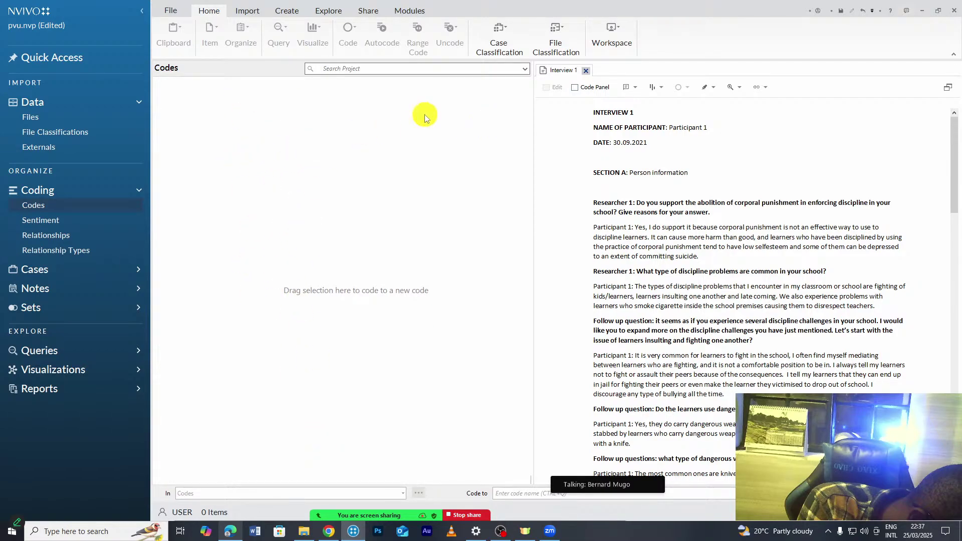
- Create a new folder named "Initial Codes" under Codes
{"action": "right_click", "coordinate": [49, 204]}
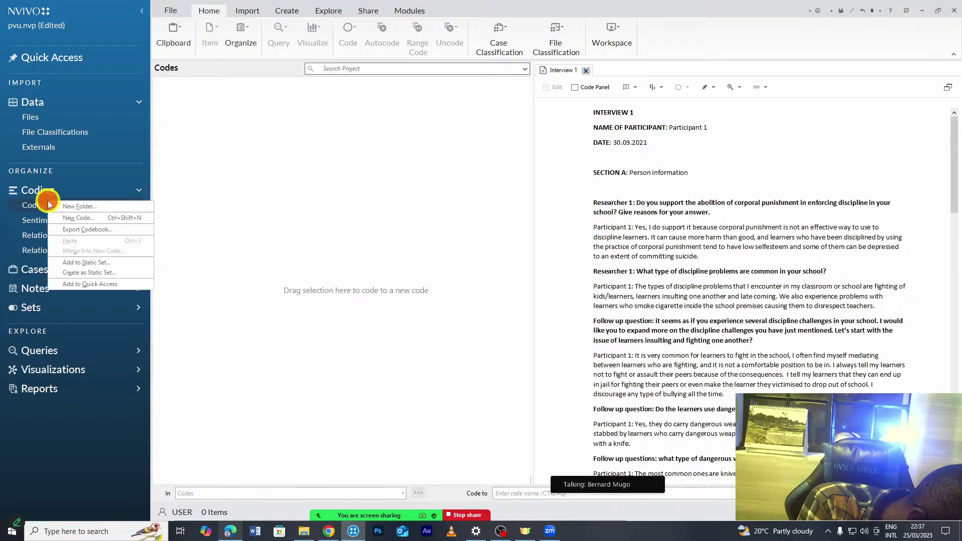
{"action": "left_click", "coordinate": [93, 206]}
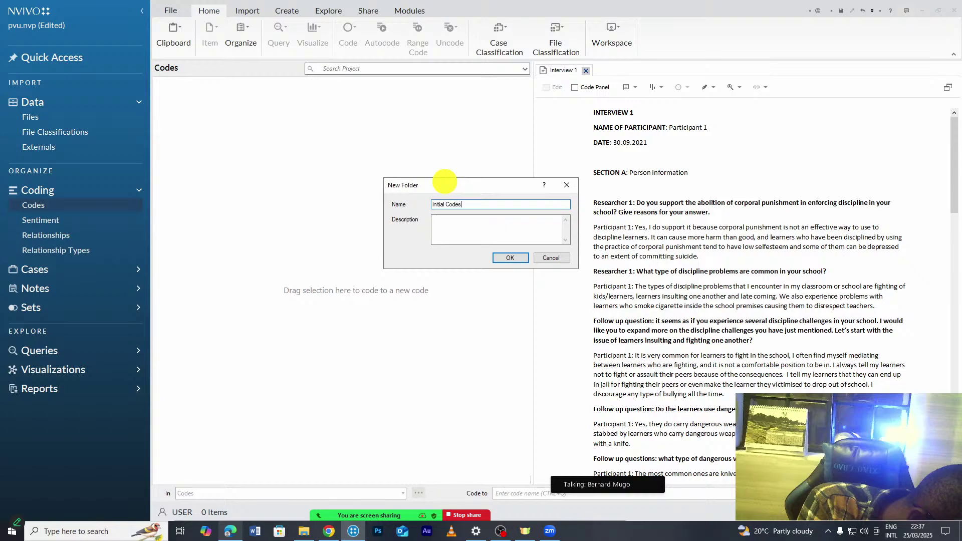
{"action": "left_click", "coordinate": [509, 258]}
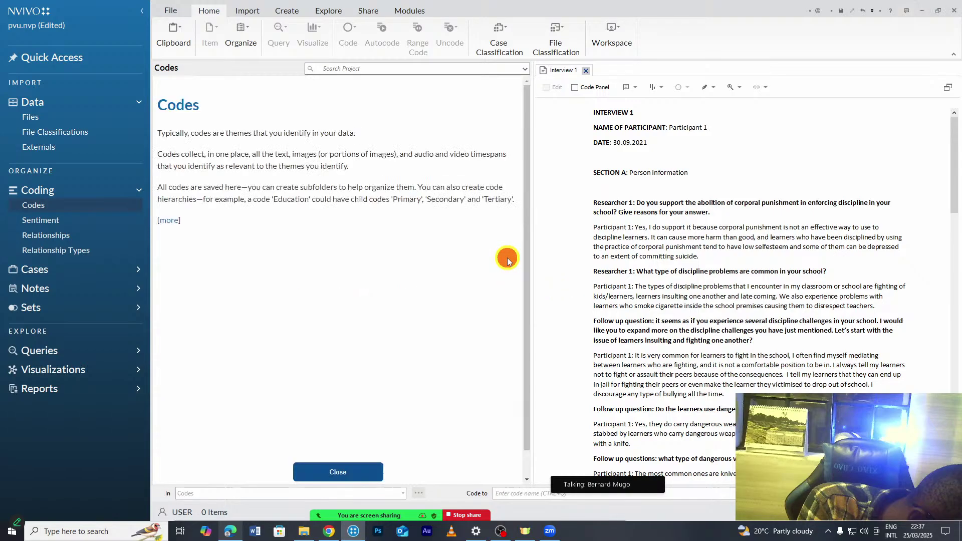
- Rename the Initial Codes folder as "A. Initial Codes" and dismiss the Codes introduction page
{"action": "left_click", "coordinate": [60, 205]}
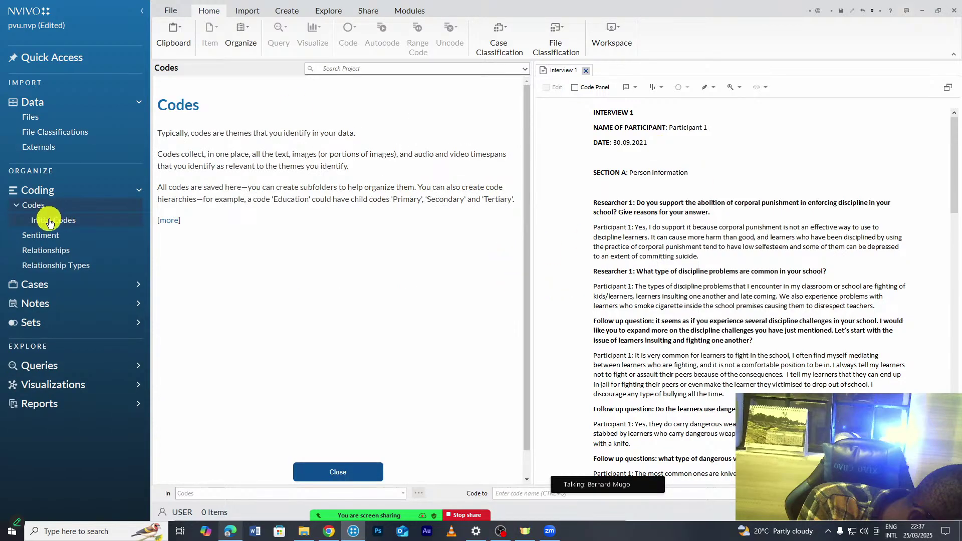
{"action": "left_click", "coordinate": [50, 221]}
{"action": "right_click", "coordinate": [49, 221]}
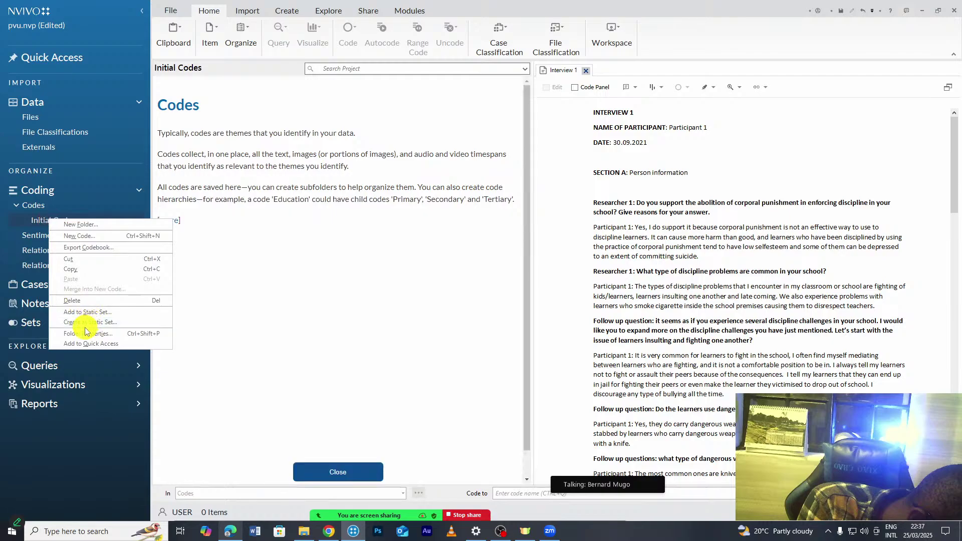
{"action": "left_click", "coordinate": [75, 334]}
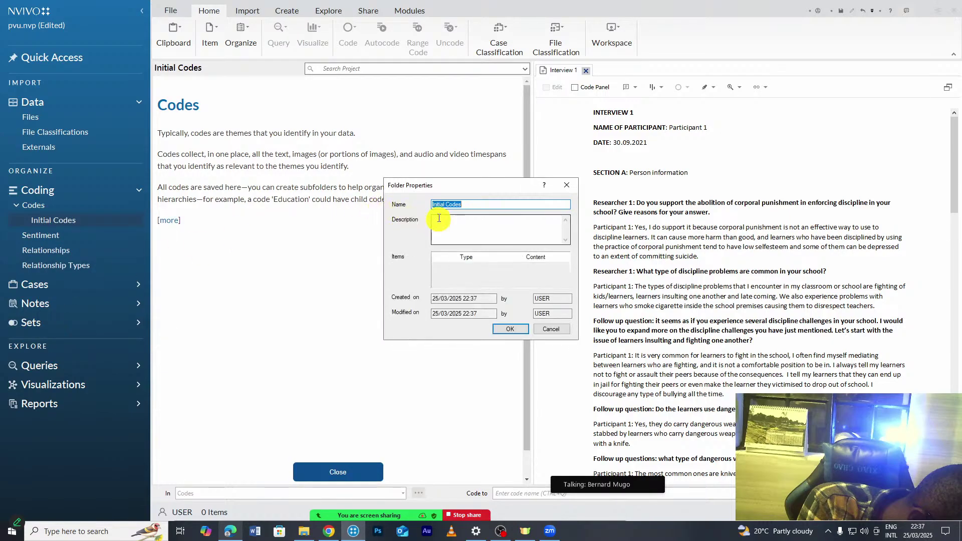
{"action": "left_click_drag", "start_coordinate": [432, 207], "coordinate": [445, 204]}
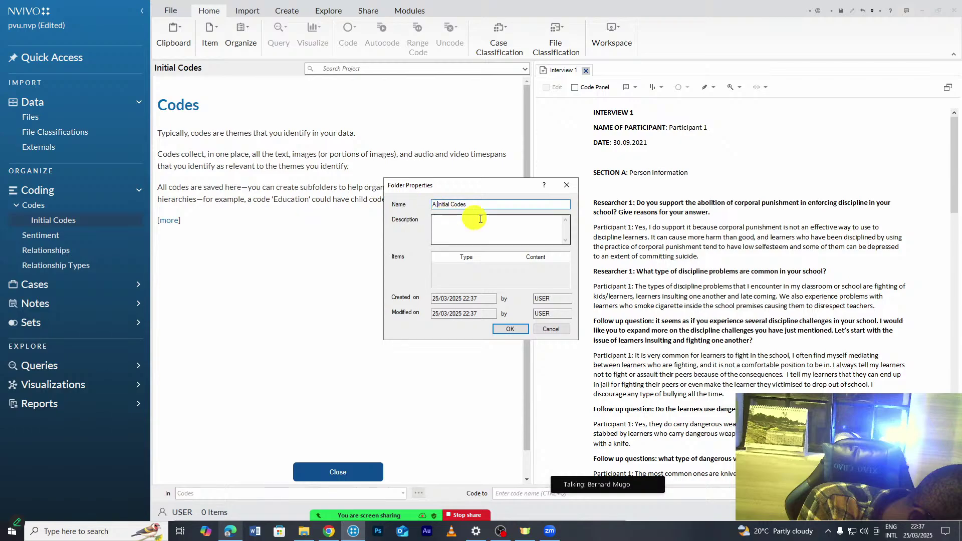
{"action": "left_click", "coordinate": [520, 329]}
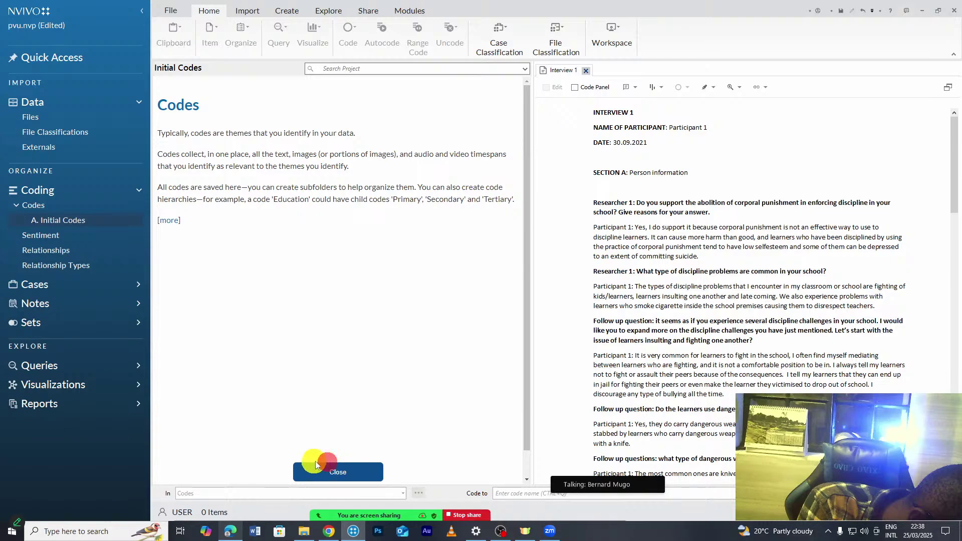
{"action": "left_click", "coordinate": [341, 470]}
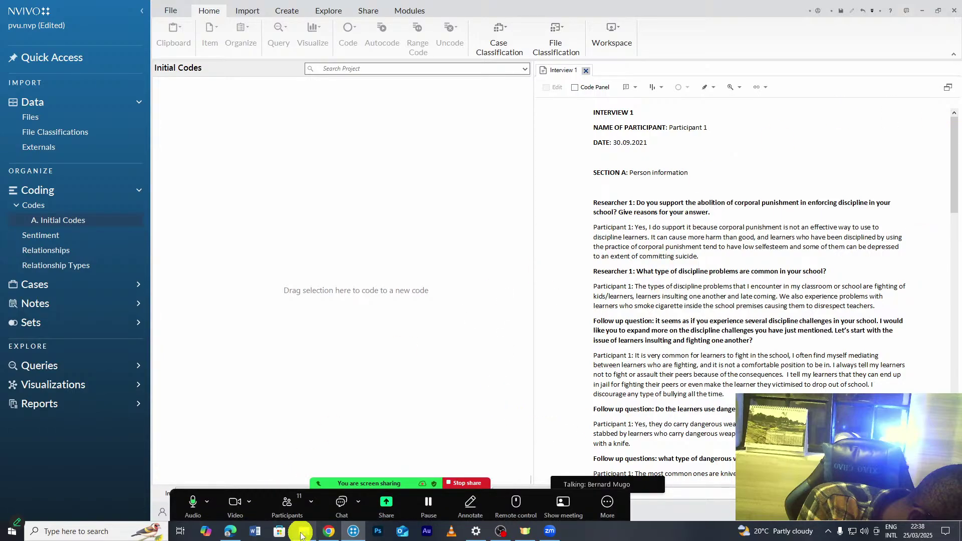
- Open the Example Study Title document from the Prairie View A&M University presentation folder in Word and dismiss the activation wizard to read the title
{"action": "left_click", "coordinate": [302, 531]}
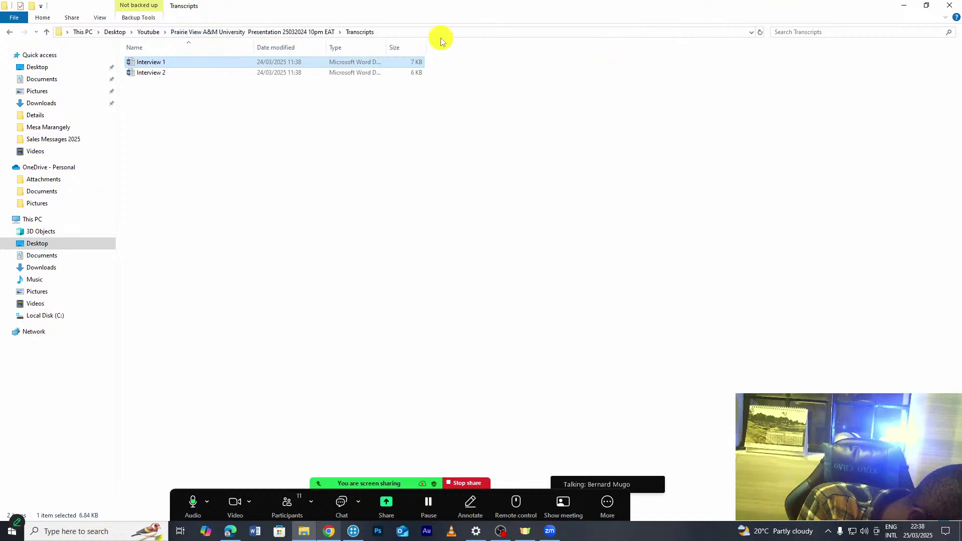
{"action": "left_click", "coordinate": [289, 32]}
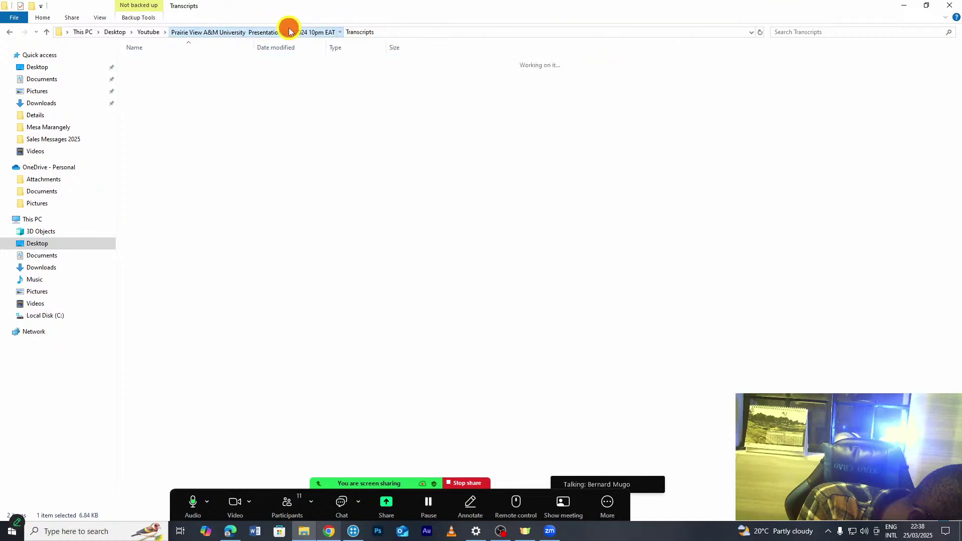
{"action": "left_click", "coordinate": [183, 87]}
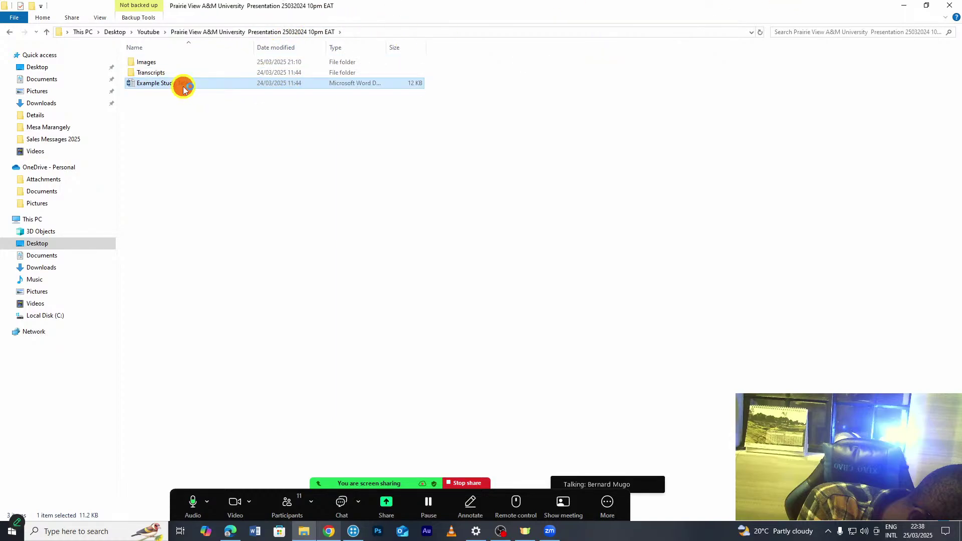
{"action": "double_click", "coordinate": [183, 86]}
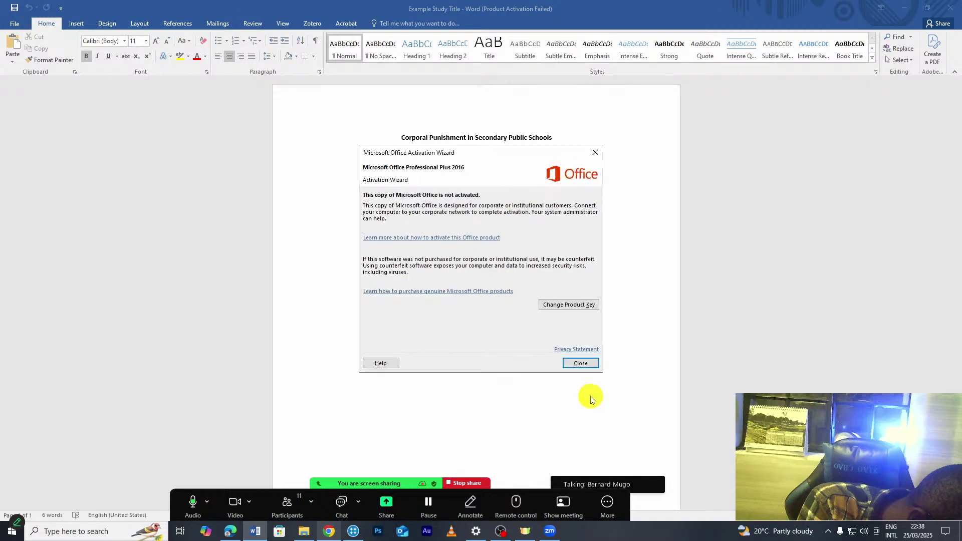
{"action": "left_click", "coordinate": [586, 364]}
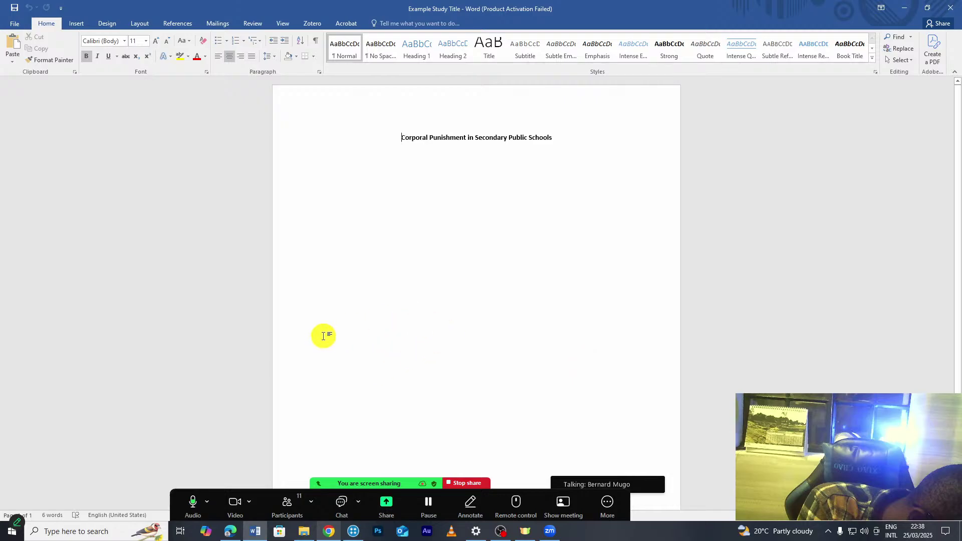
- Switch back to NVivo and widen the Interview 1 transcript beside the A. Initial Codes list
{"action": "left_click", "coordinate": [353, 531]}
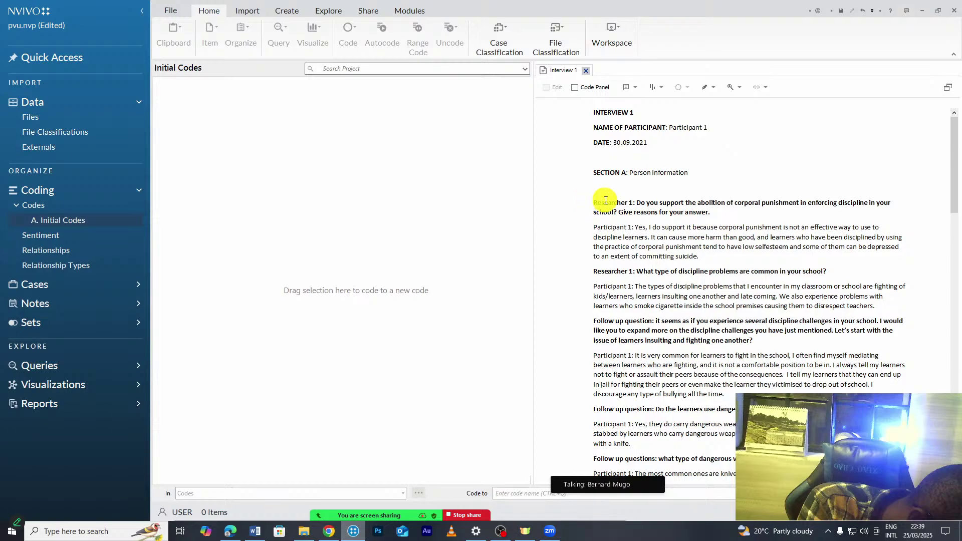
{"action": "left_click_drag", "start_coordinate": [533, 236], "coordinate": [448, 236]}
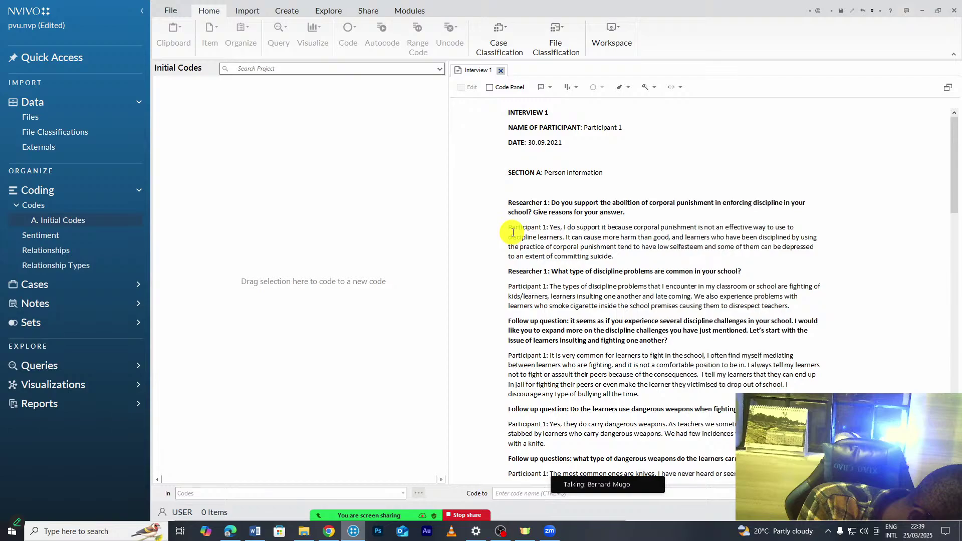
{"action": "left_click_drag", "start_coordinate": [514, 228], "coordinate": [667, 257]}
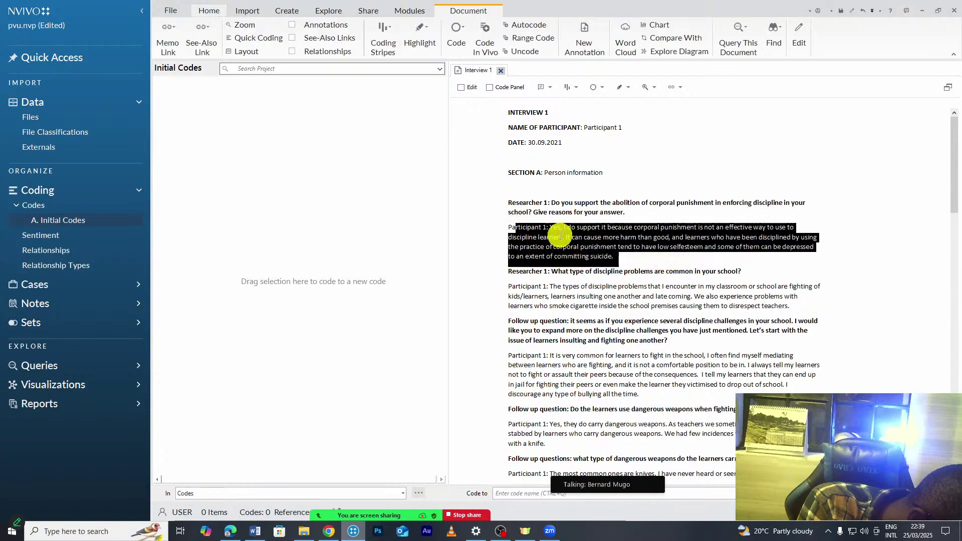
{"action": "left_click", "coordinate": [524, 237]}
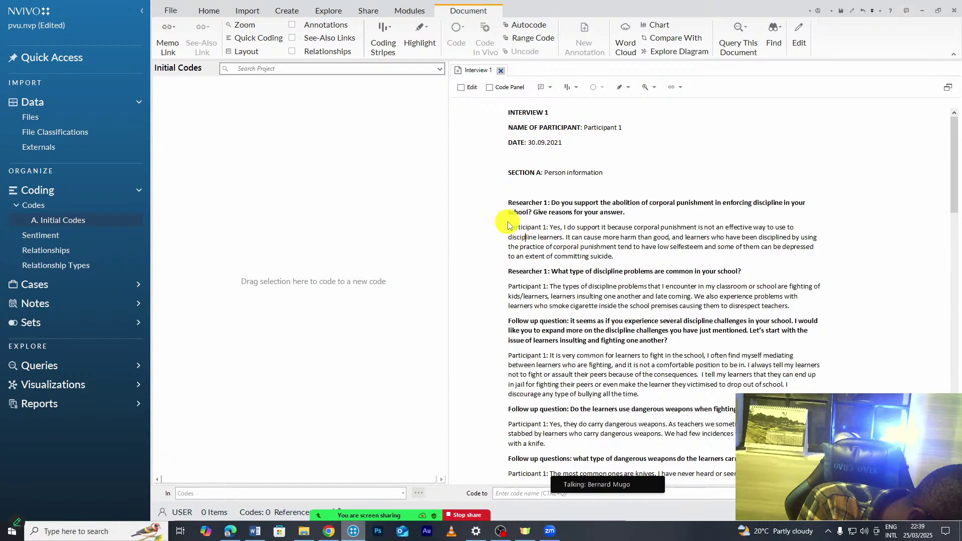
{"action": "left_click_drag", "start_coordinate": [508, 227], "coordinate": [615, 256]}
{"action": "left_click", "coordinate": [613, 256]}
{"action": "left_click_drag", "start_coordinate": [512, 227], "coordinate": [622, 271]}
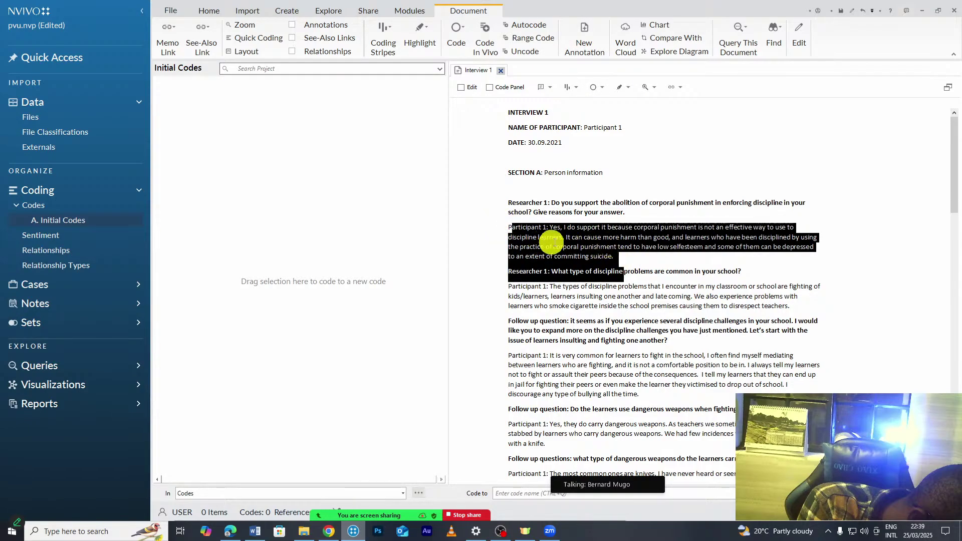
{"action": "left_click", "coordinate": [548, 240]}
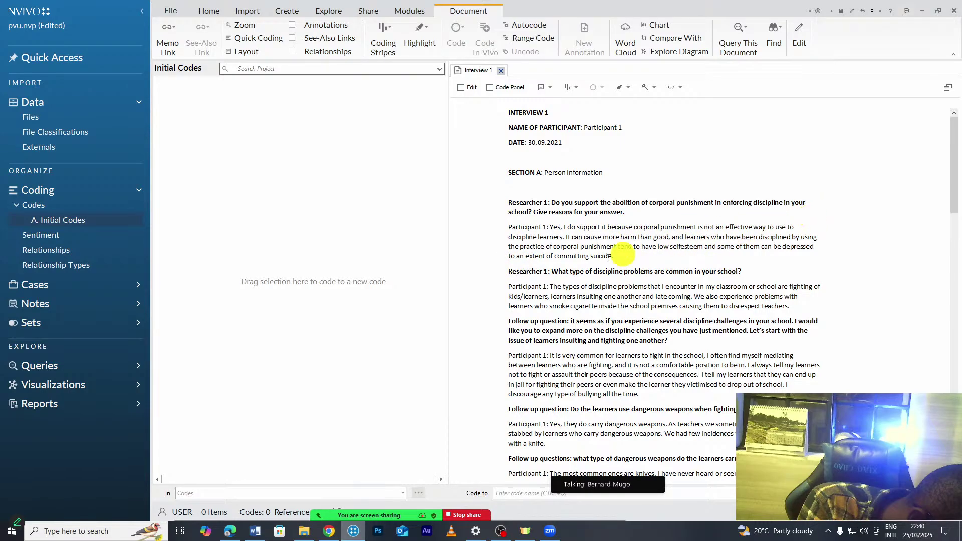
{"action": "left_click", "coordinate": [568, 238]}
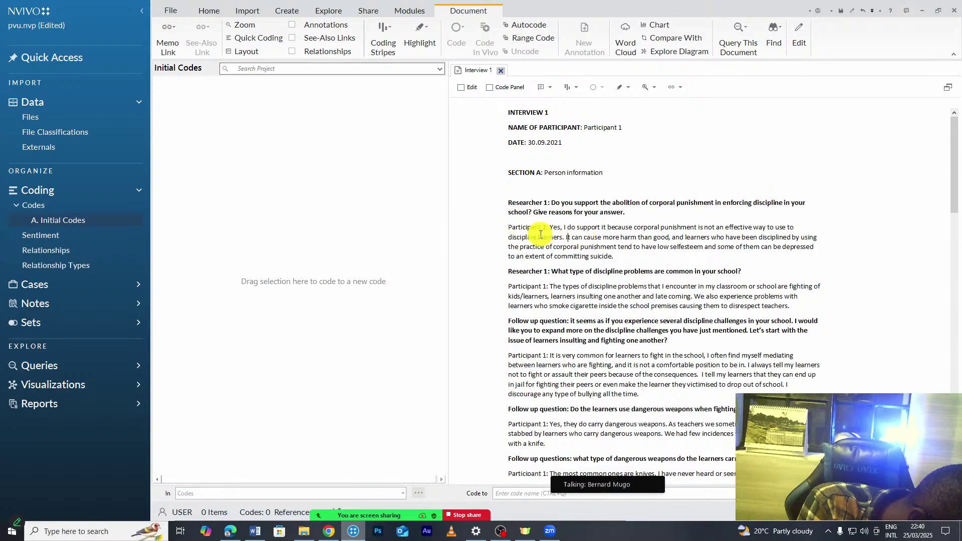
- Code the transcript text "Yes, I do support" to a new code "Supports the abolition of corporal punishment" in A. Initial Codes
{"action": "left_click_drag", "start_coordinate": [601, 227], "coordinate": [302, 214]}
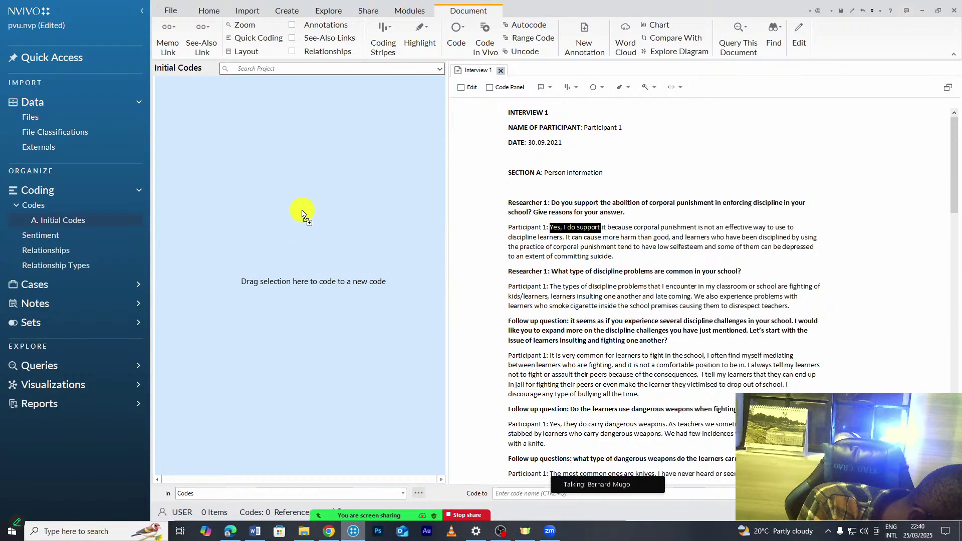
{"action": "left_click_drag", "start_coordinate": [301, 214], "coordinate": [303, 214]}
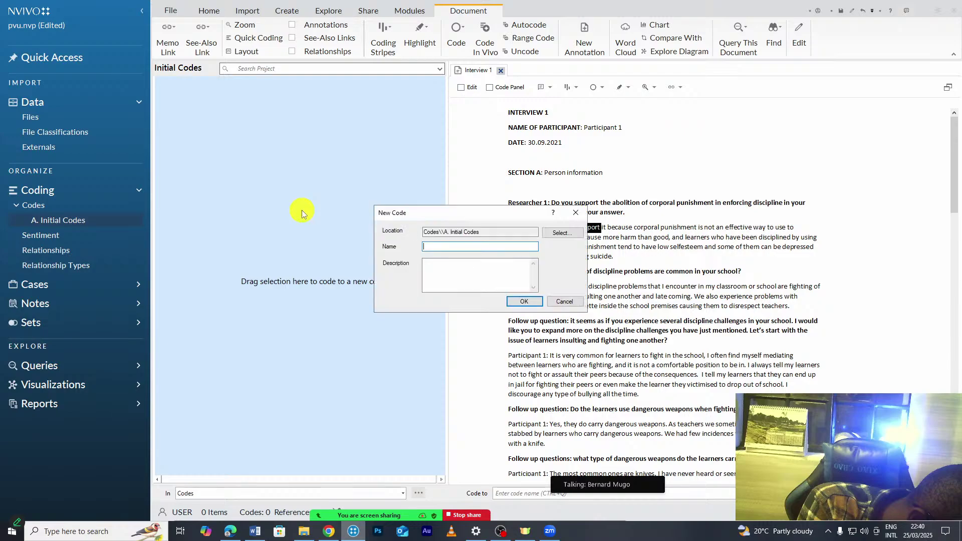
{"action": "left_click_drag", "start_coordinate": [491, 216], "coordinate": [383, 219]}
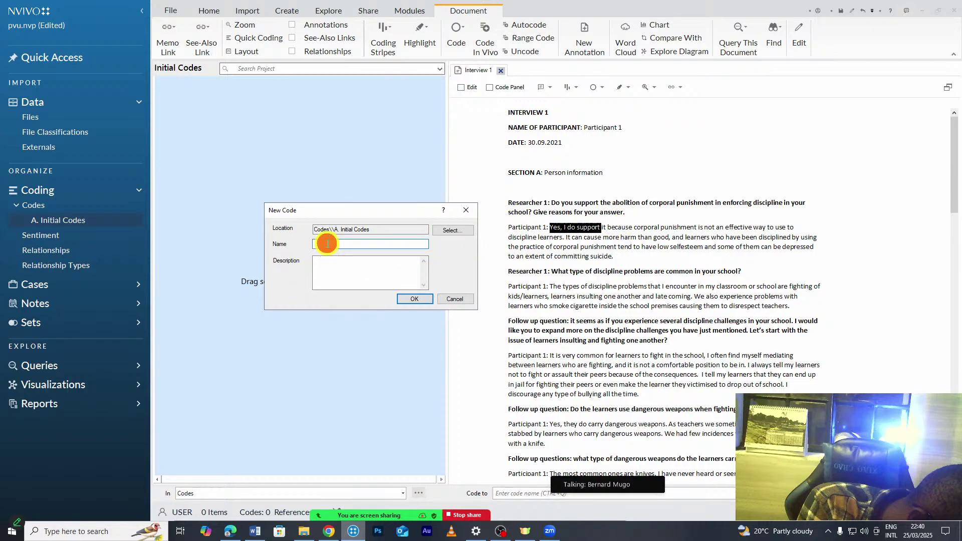
{"action": "type", "text": "pports the abolit"}
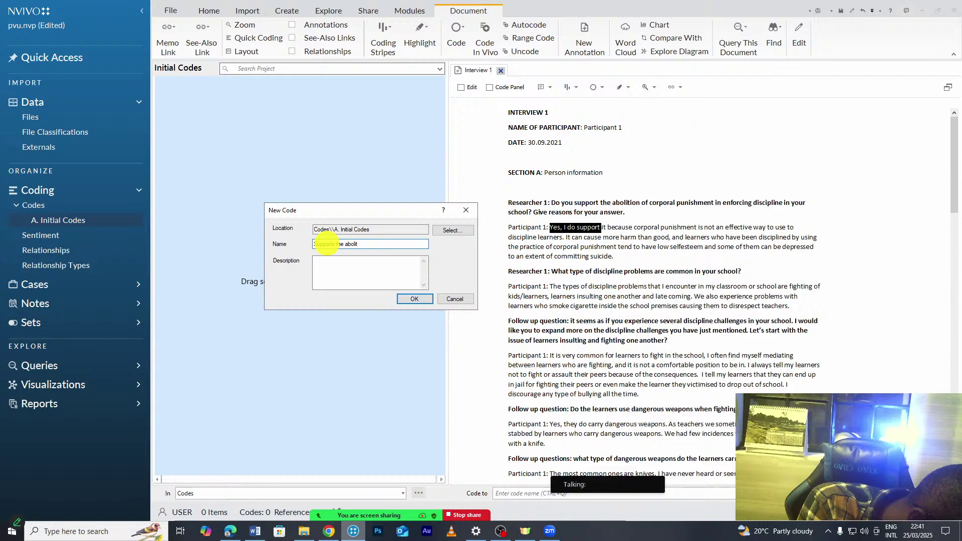
{"action": "type", "text": "corporal punishmenst"}
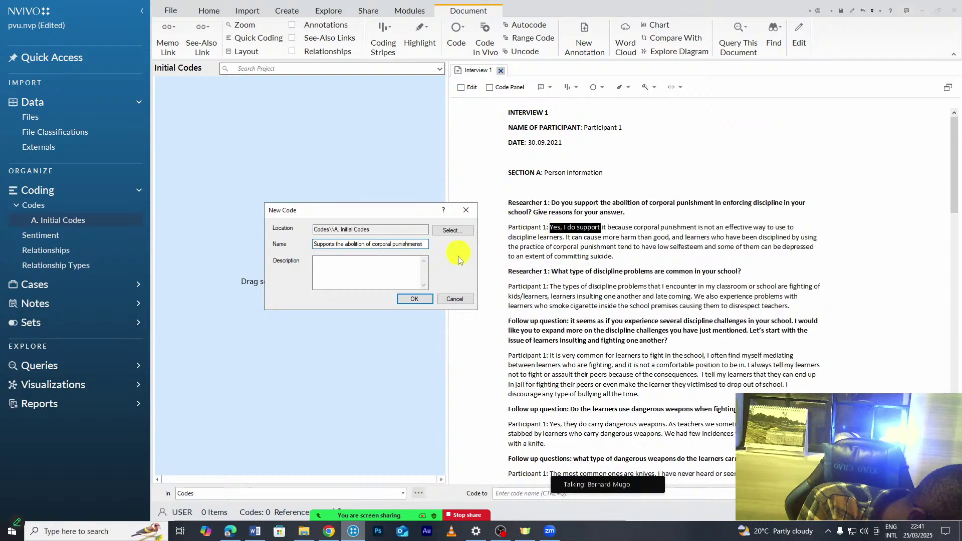
{"action": "key", "text": "BackSpace"}
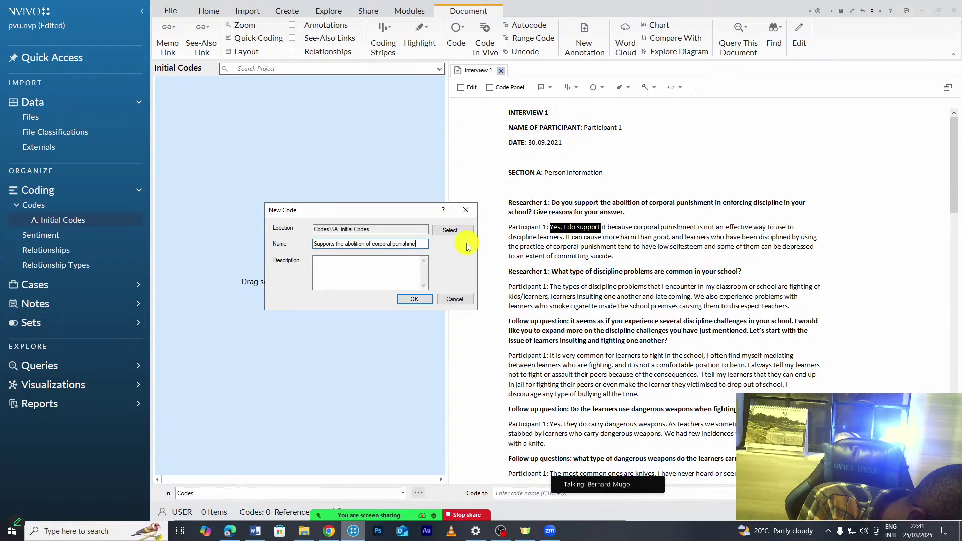
{"action": "type", "text": "t"}
{"action": "left_click", "coordinate": [412, 300]}
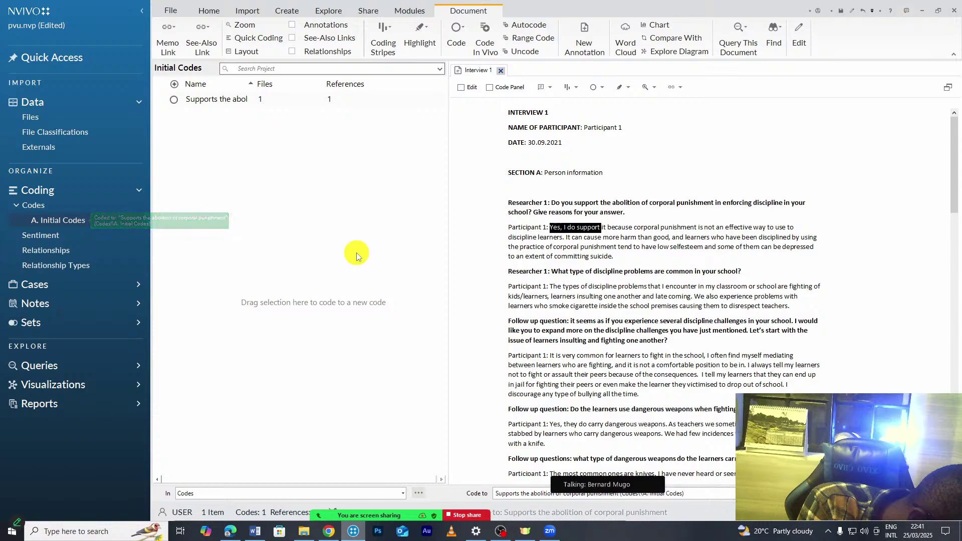
- Bring up the voice dictation bar, view the reference coded at "Supports the abolition of corporal punishment", and return to the Interview 1 transcript
{"action": "key", "text": "super+h"}
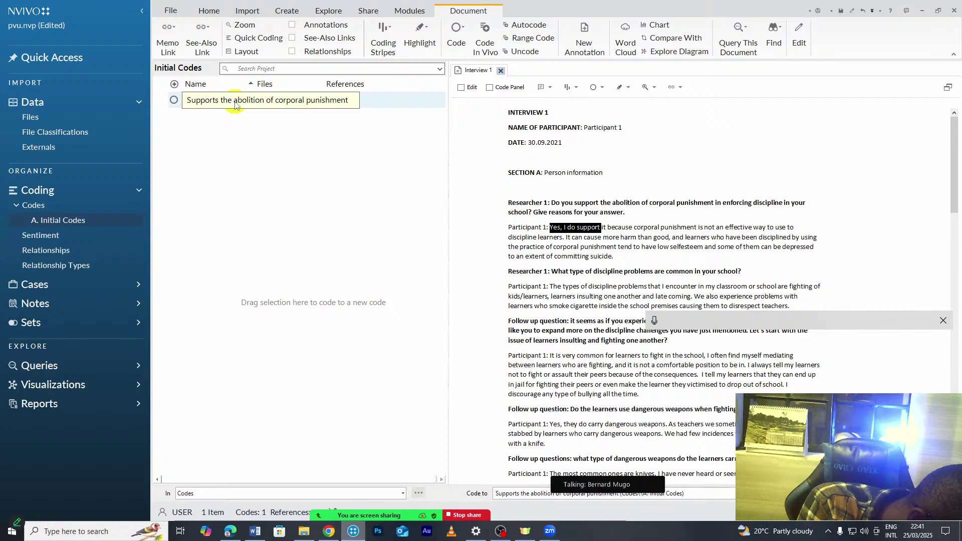
{"action": "key", "text": "Return"}
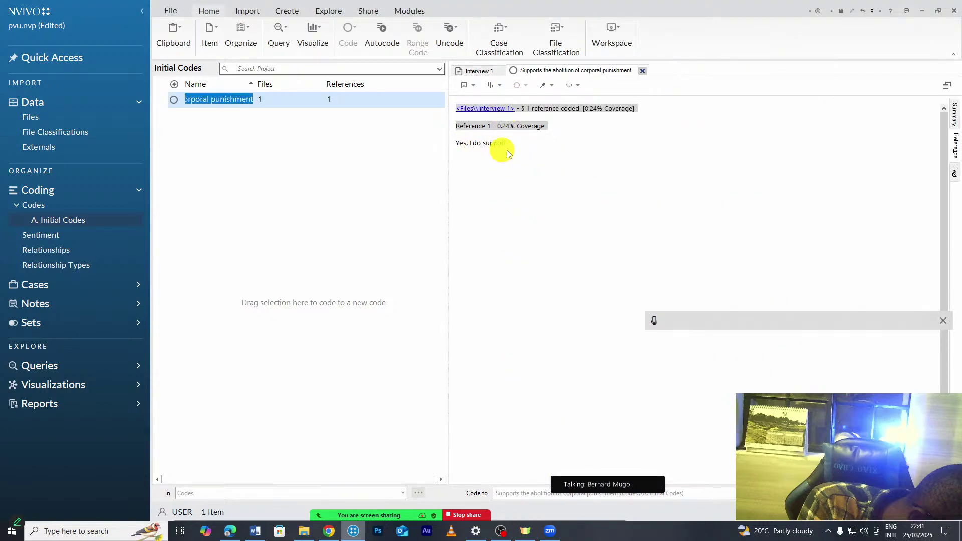
{"action": "left_click", "coordinate": [271, 102]}
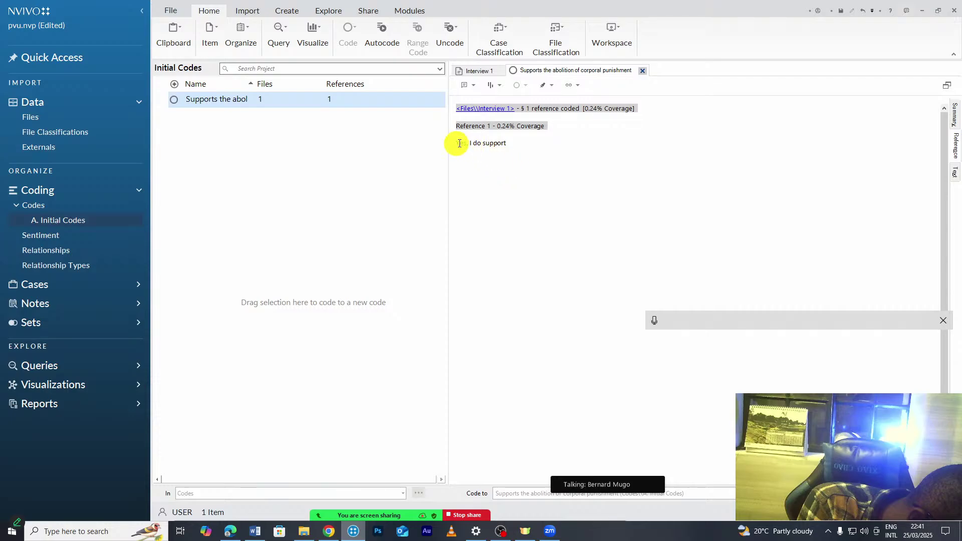
{"action": "left_click", "coordinate": [475, 70]}
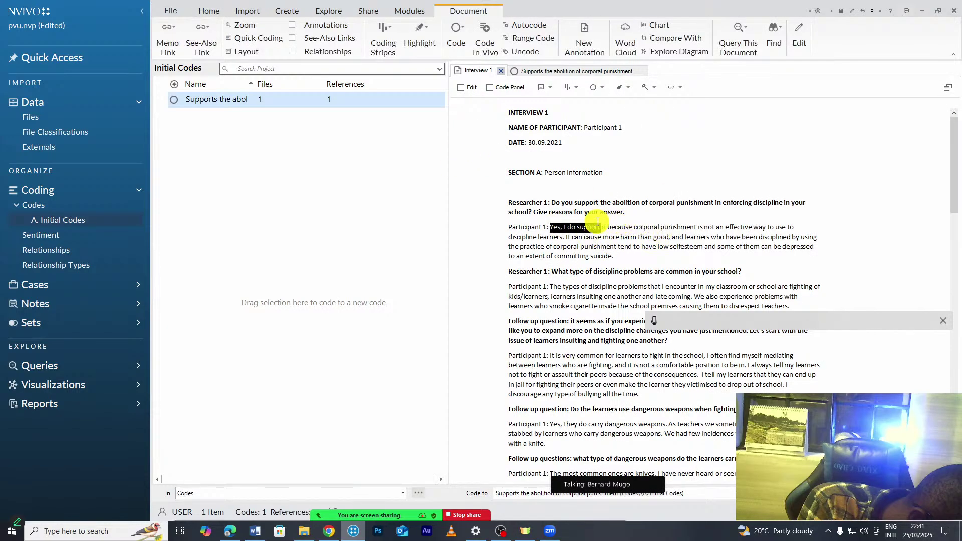
- Code "because corporal punishment is not an effective way to use to discipline learners." to a new code "Believes that corporal punishment is an ineffective way of disciplining learners"
{"action": "left_click", "coordinate": [613, 227]}
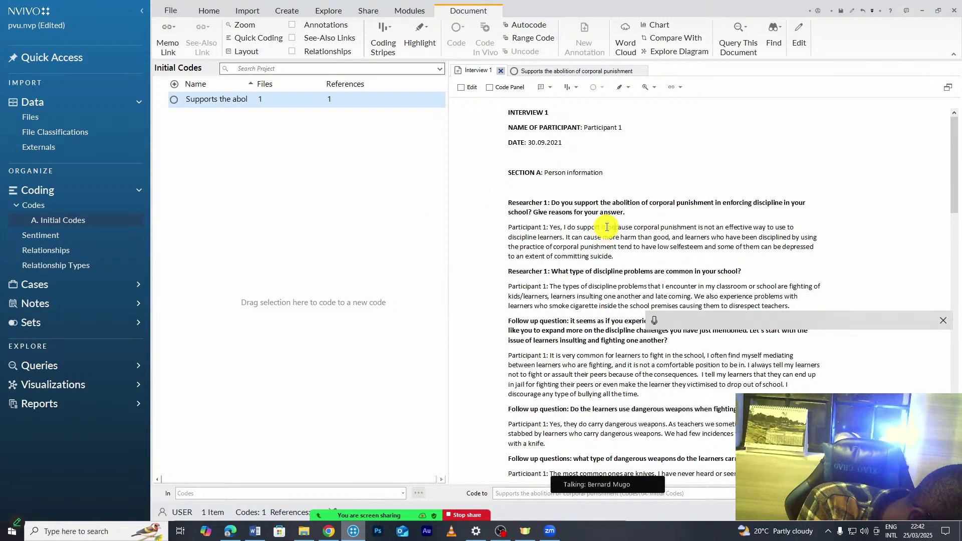
{"action": "left_click_drag", "start_coordinate": [606, 227], "coordinate": [565, 239]}
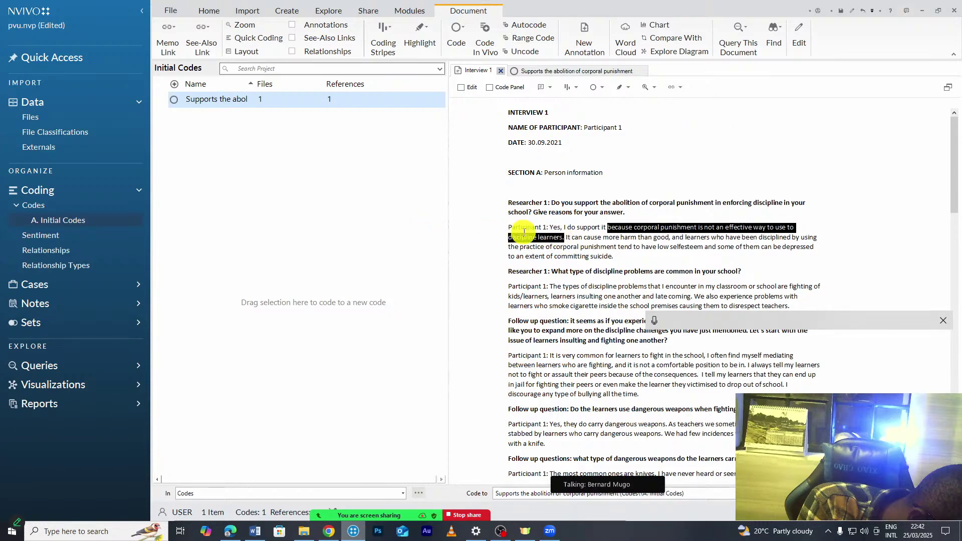
{"action": "left_click_drag", "start_coordinate": [550, 237], "coordinate": [334, 221]}
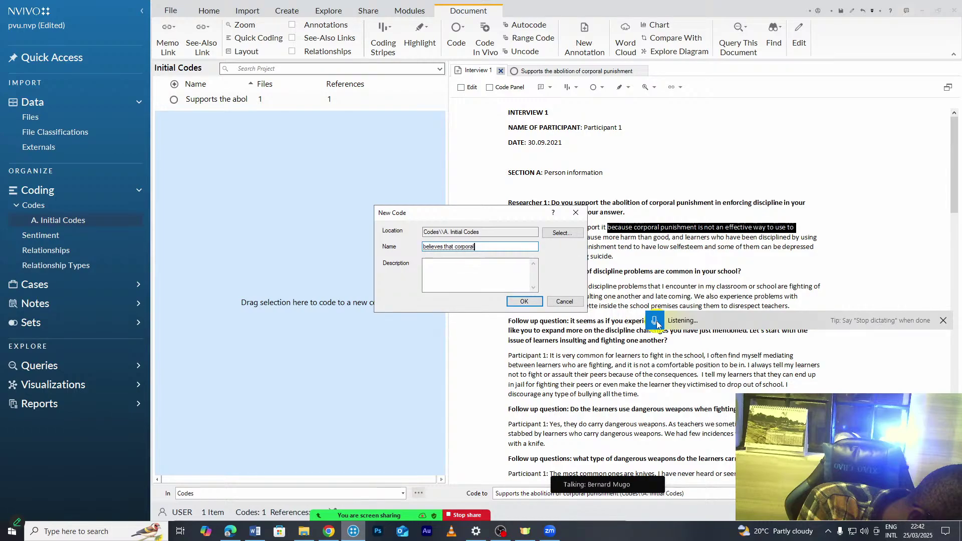
{"action": "type", "text": "disciplining learners"}
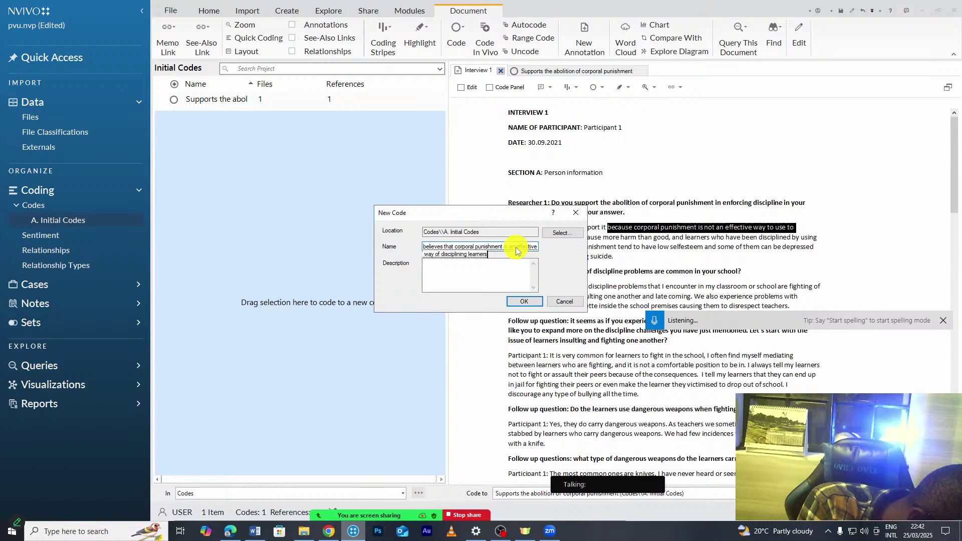
{"action": "left_click", "coordinate": [453, 245]}
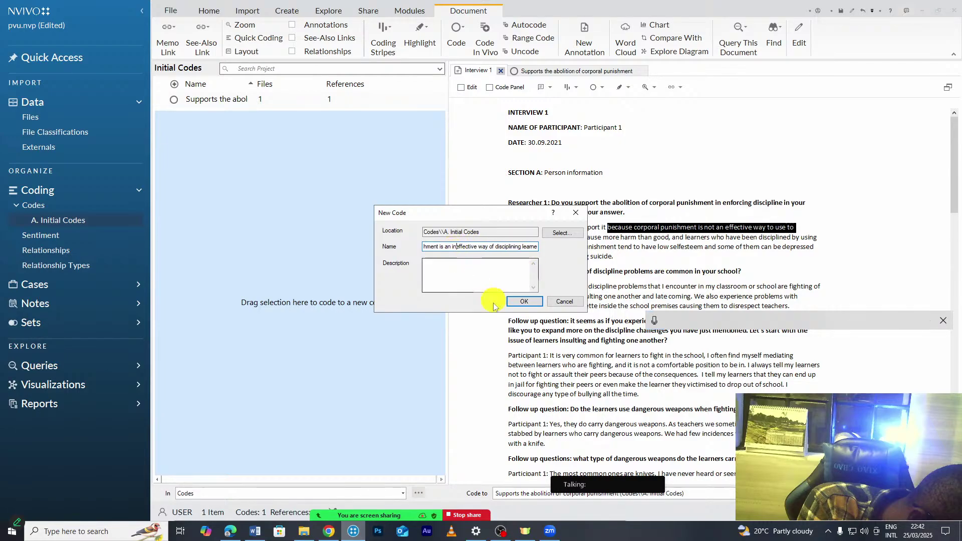
{"action": "left_click", "coordinate": [521, 302]}
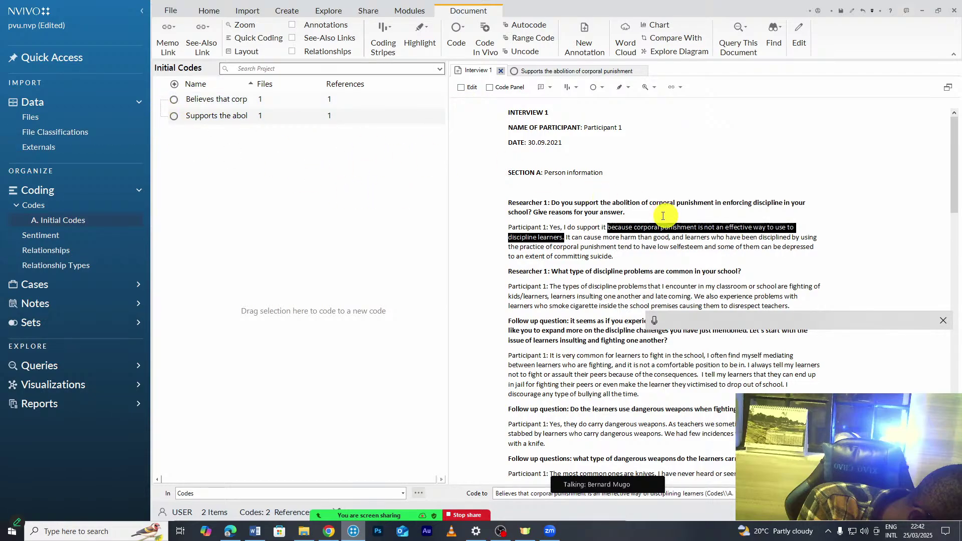
- Code the transcript text "It can cause more harm than good," to a new code "Corporal punishment causes more harm than good" in A. Initial Codes
{"action": "left_click", "coordinate": [582, 238]}
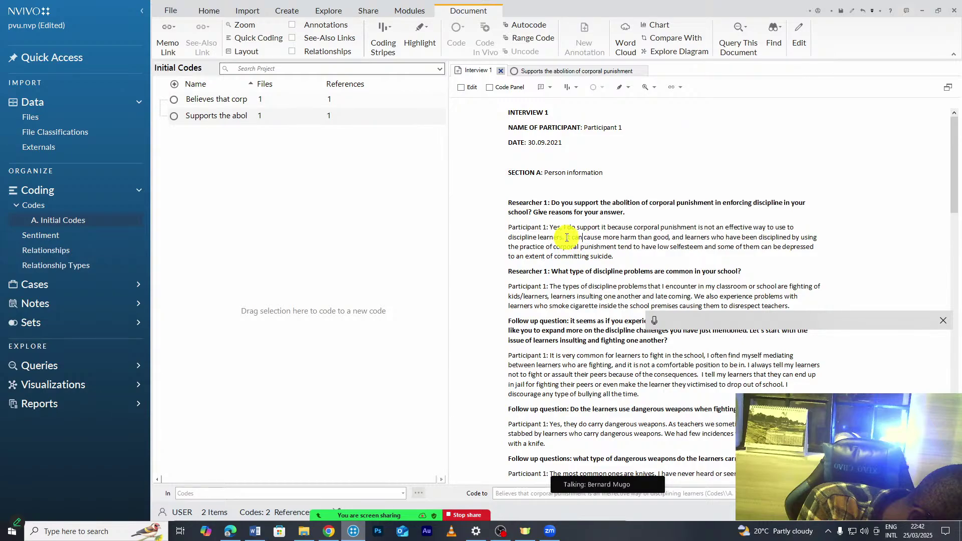
{"action": "left_click_drag", "start_coordinate": [567, 237], "coordinate": [671, 239]}
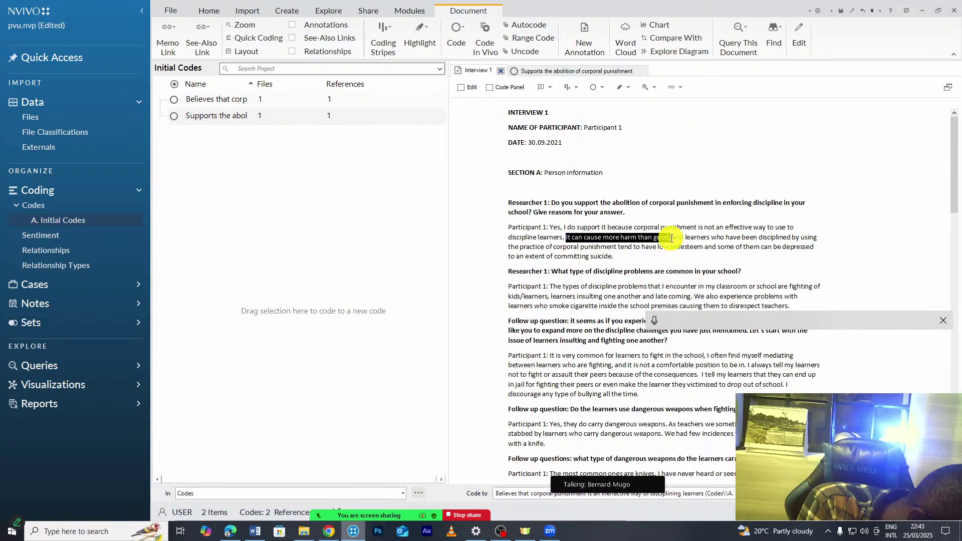
{"action": "right_click", "coordinate": [615, 236]}
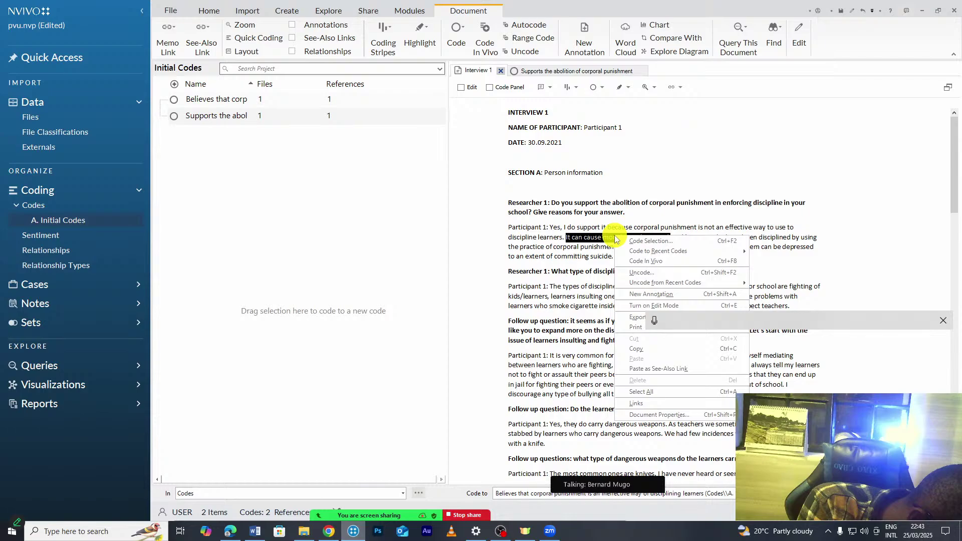
{"action": "left_click", "coordinate": [644, 240]}
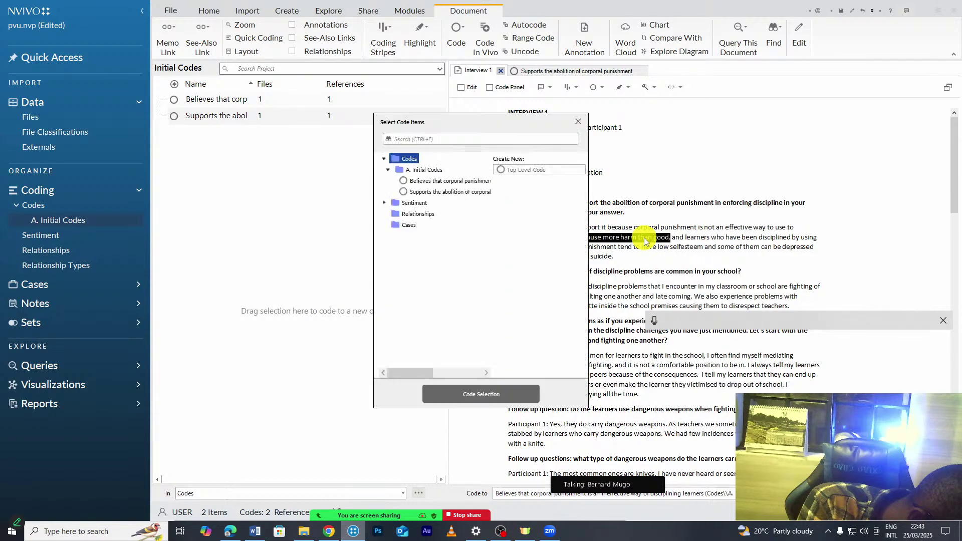
{"action": "left_click", "coordinate": [425, 171]}
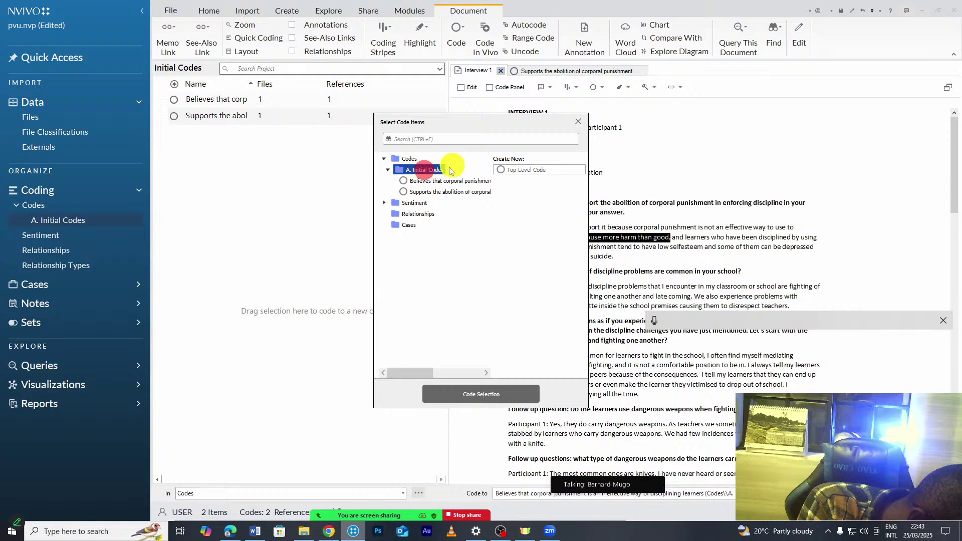
{"action": "left_click", "coordinate": [509, 171]}
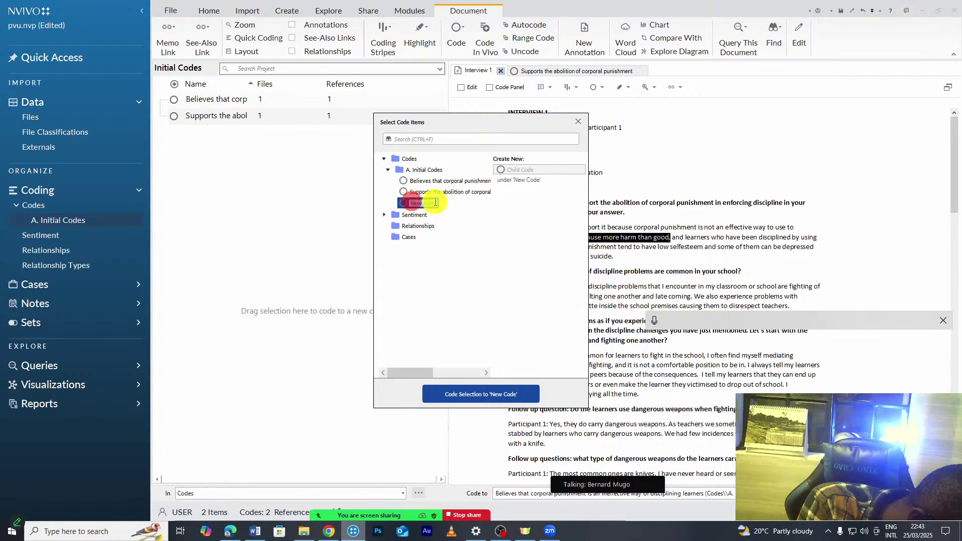
{"action": "left_click", "coordinate": [655, 320]}
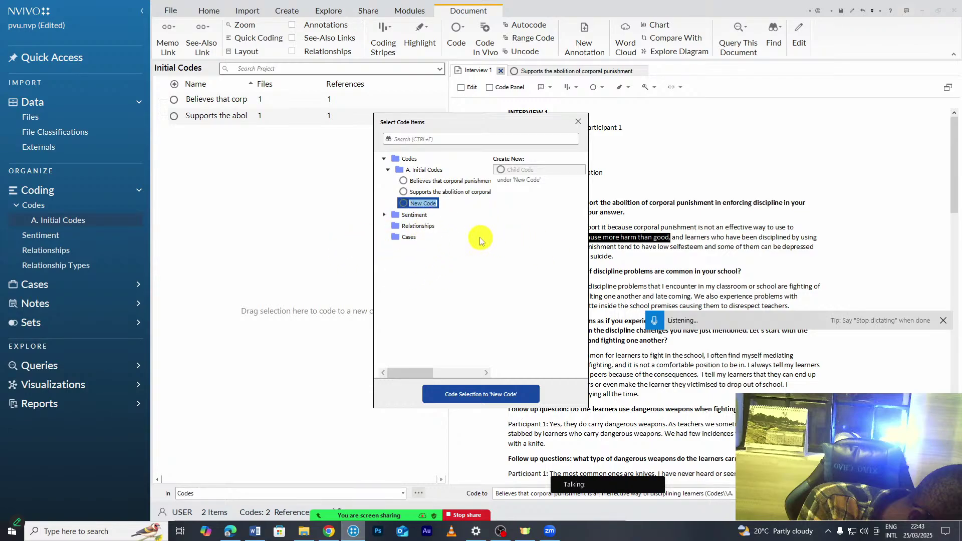
{"action": "type", "text": "more harm than goods"}
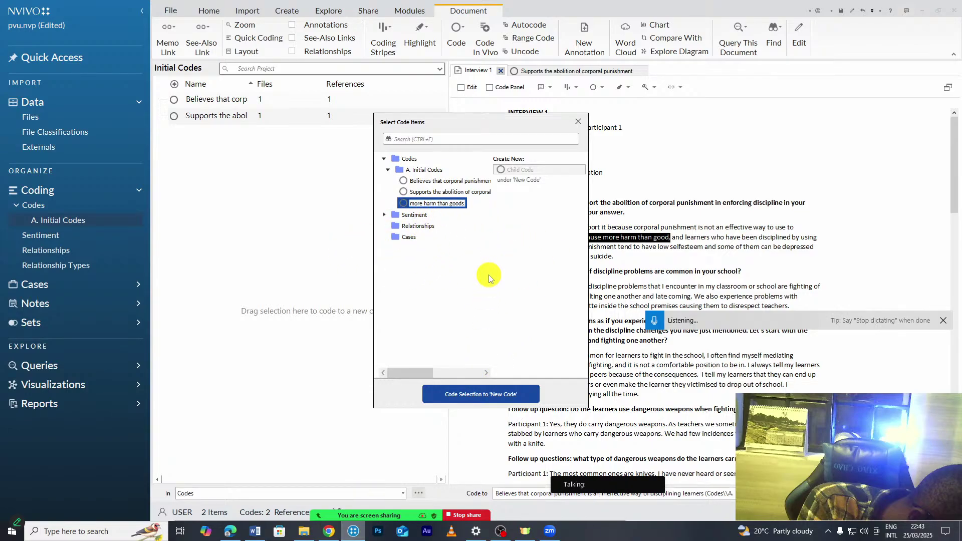
{"action": "left_click", "coordinate": [459, 395]}
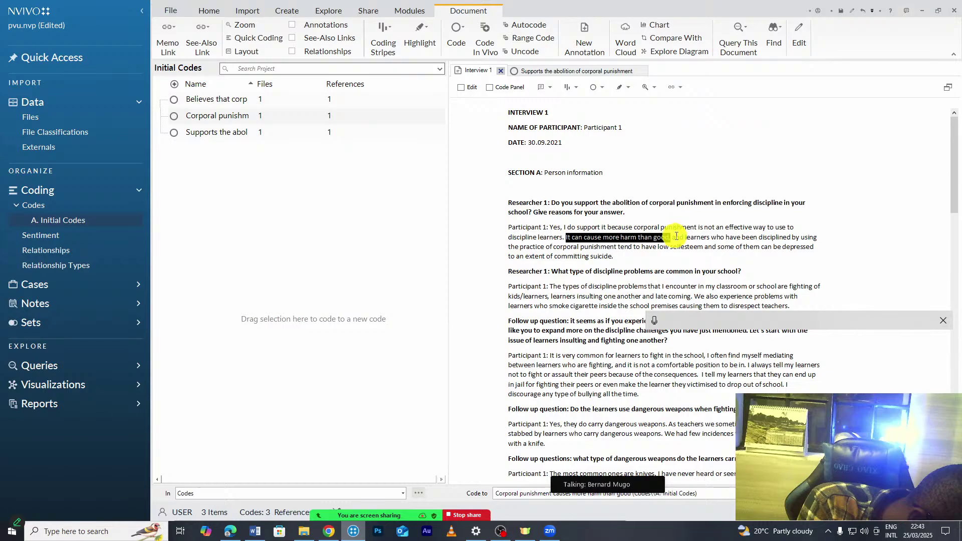
- Code the passage on disciplined learners having low selfesteem to a new code "Call for punishment can make learners to have low self esteem" in A. Initial Codes
{"action": "left_click_drag", "start_coordinate": [672, 237], "coordinate": [704, 246]}
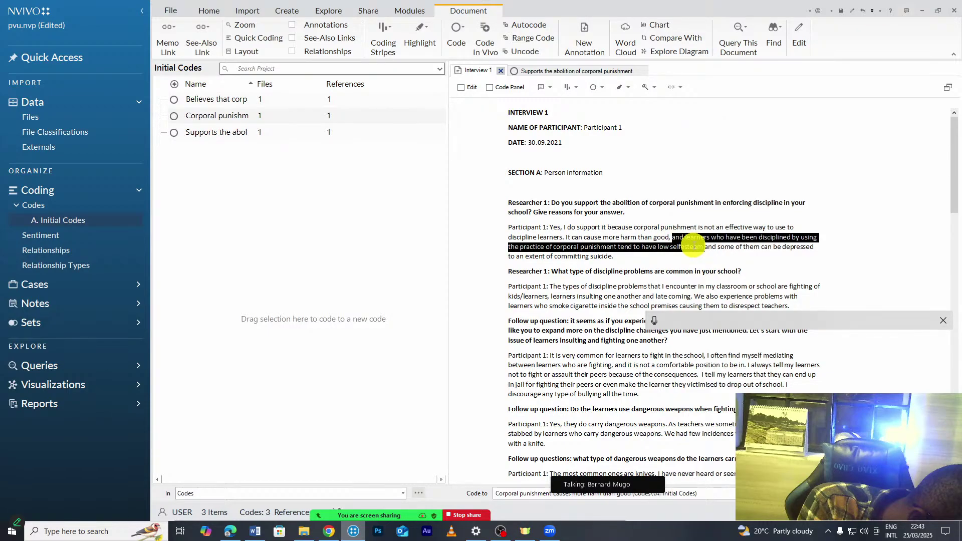
{"action": "key", "text": "super"}
{"action": "key", "text": "Escape"}
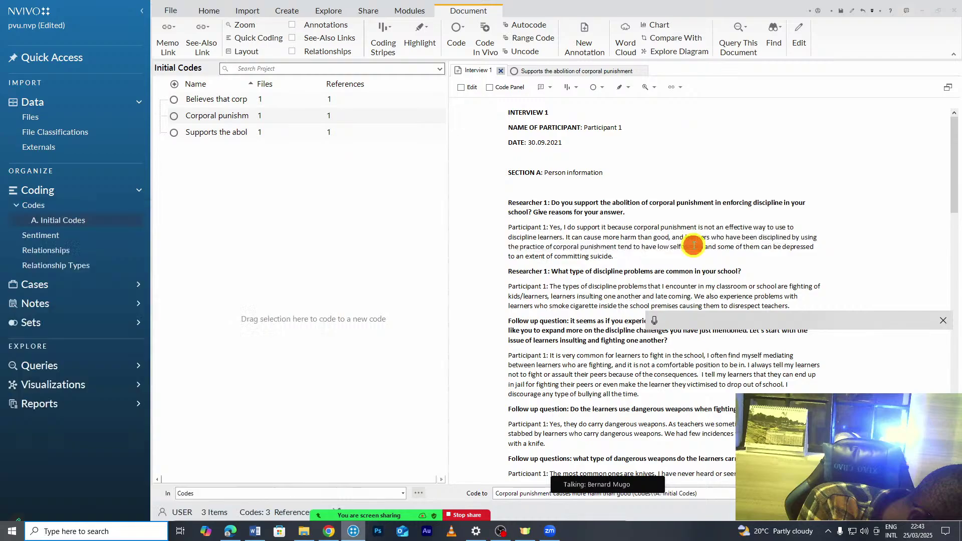
{"action": "right_click", "coordinate": [694, 248]}
{"action": "left_click", "coordinate": [715, 250]}
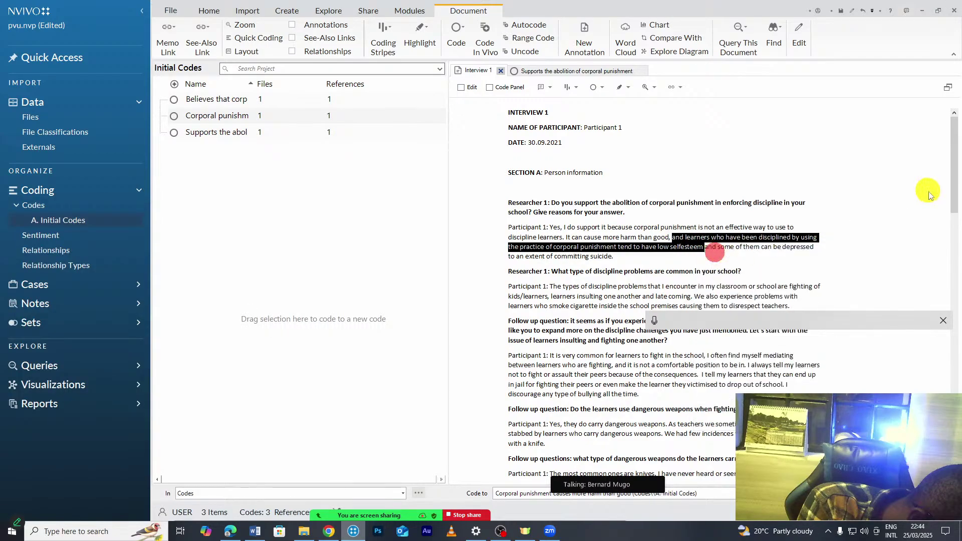
{"action": "left_click", "coordinate": [425, 170]}
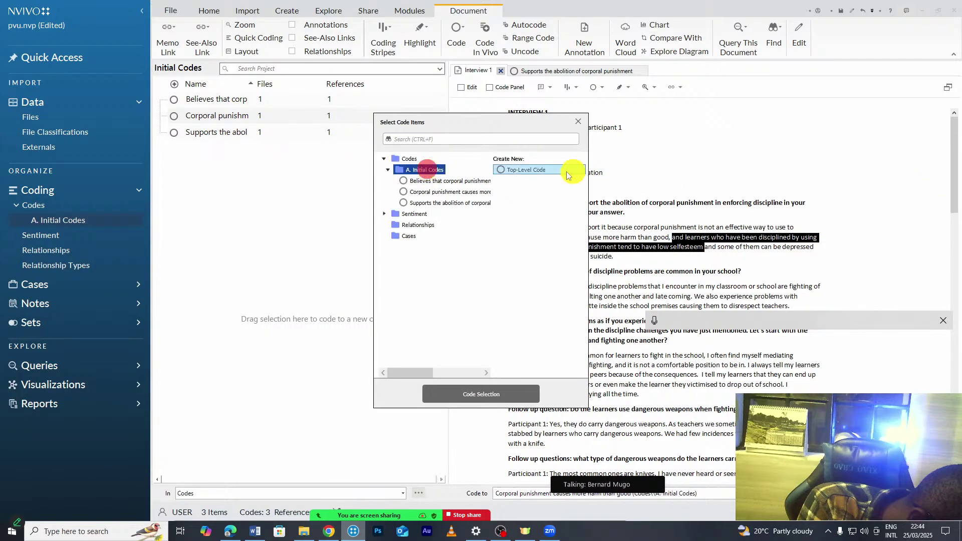
{"action": "left_click", "coordinate": [532, 169]}
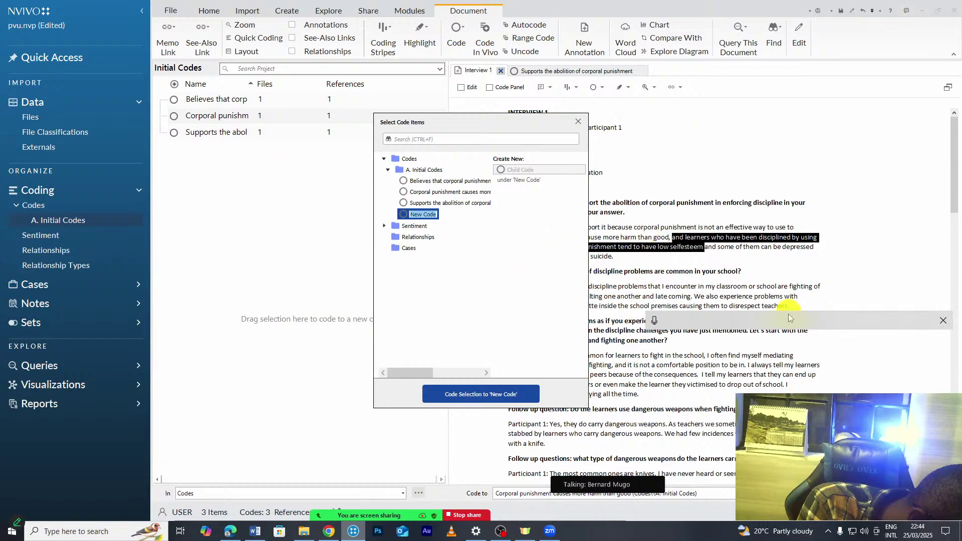
{"action": "left_click", "coordinate": [654, 321]}
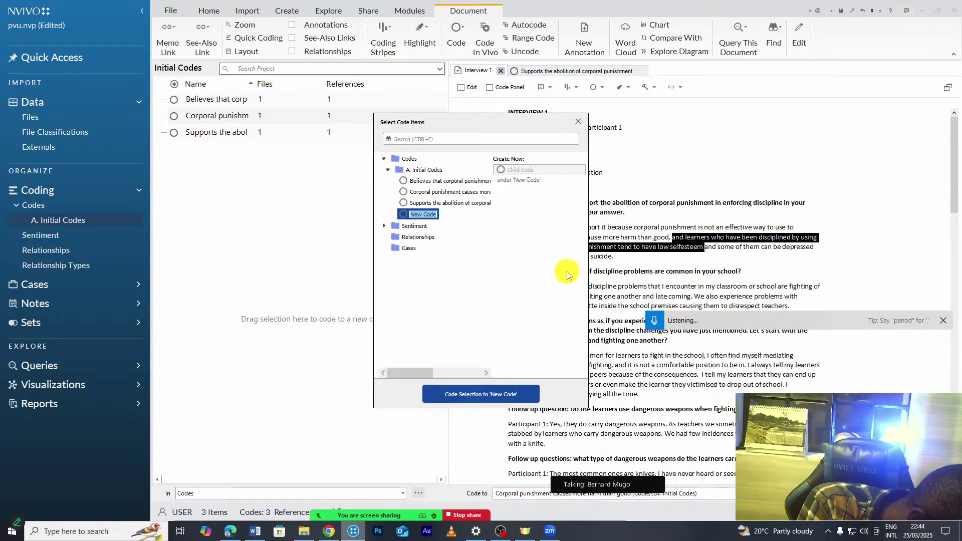
{"action": "left_click", "coordinate": [471, 395]}
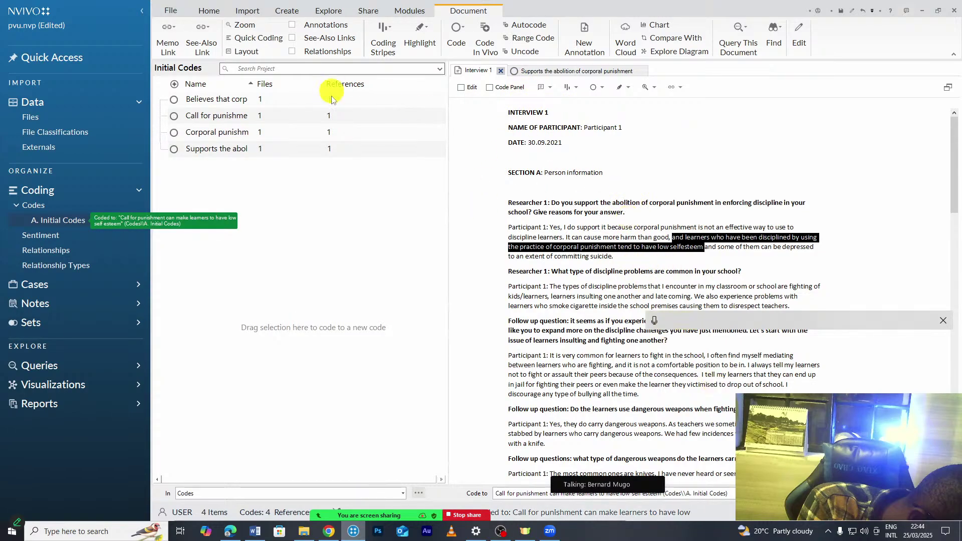
- Close the open transcript and code views and check Interview 1's code and reference counts in Files against the A. Initial Codes list
{"action": "left_click", "coordinate": [502, 75]}
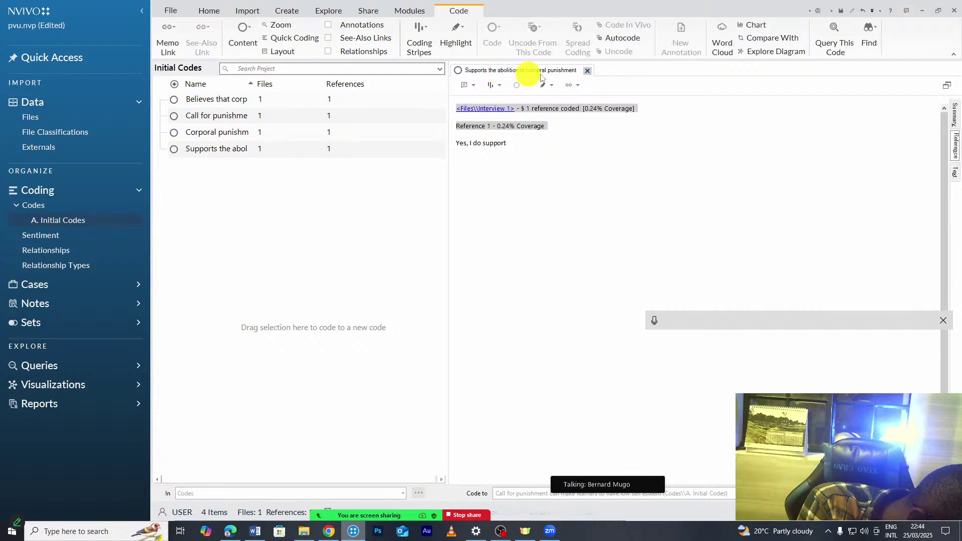
{"action": "left_click", "coordinate": [586, 70]}
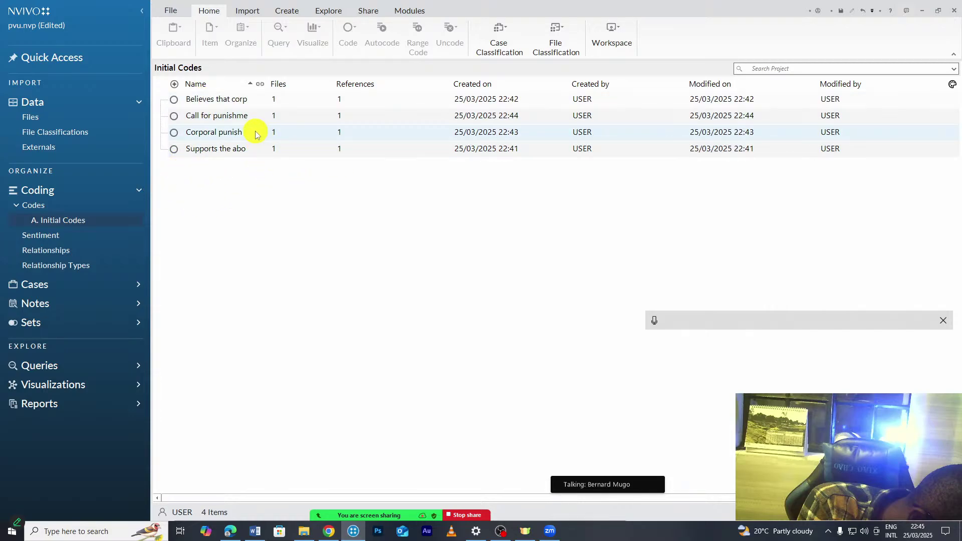
{"action": "left_click", "coordinate": [39, 117]}
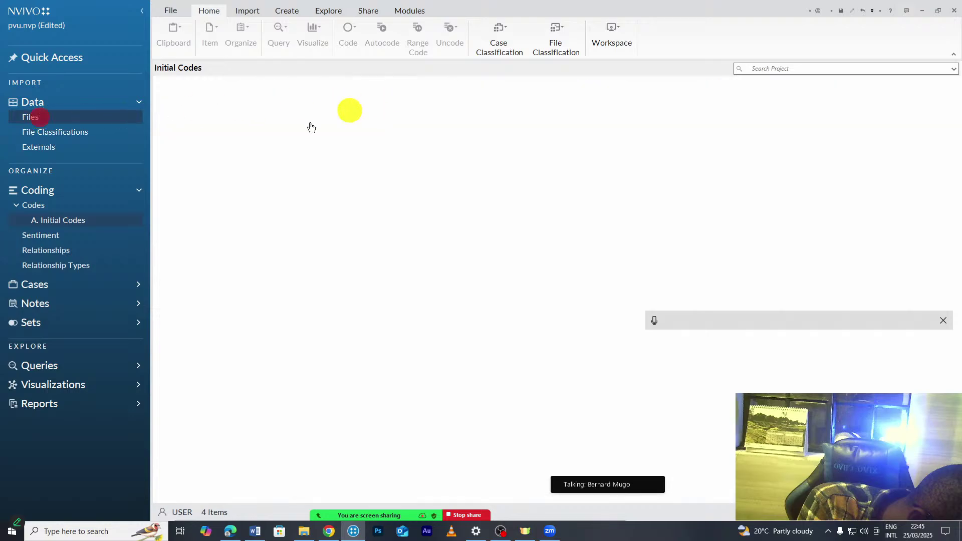
{"action": "left_click", "coordinate": [284, 99]}
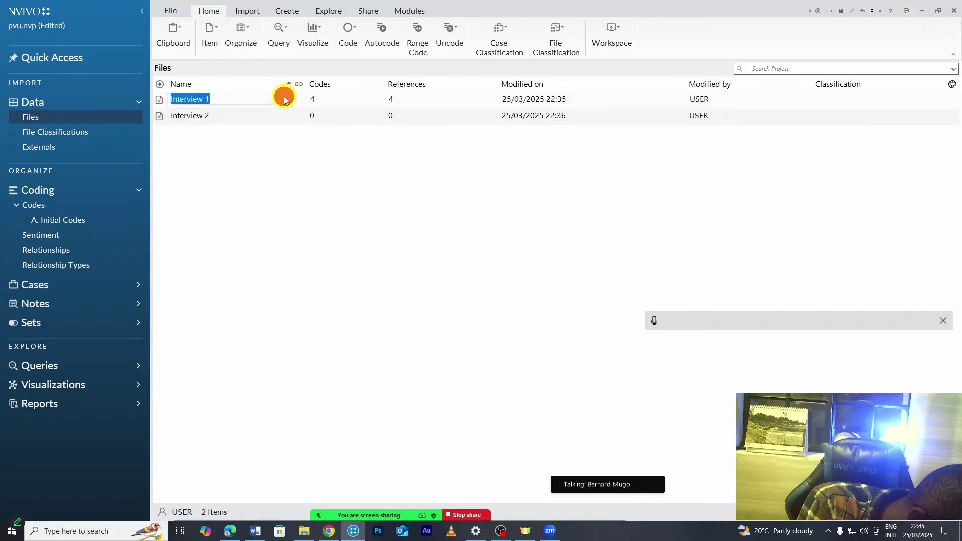
{"action": "double_click", "coordinate": [284, 98]}
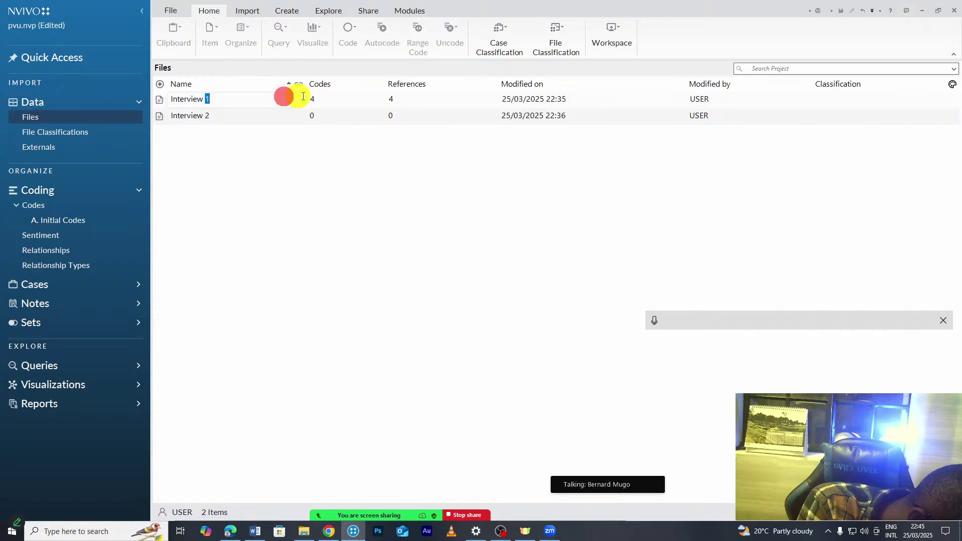
{"action": "left_click", "coordinate": [331, 101]}
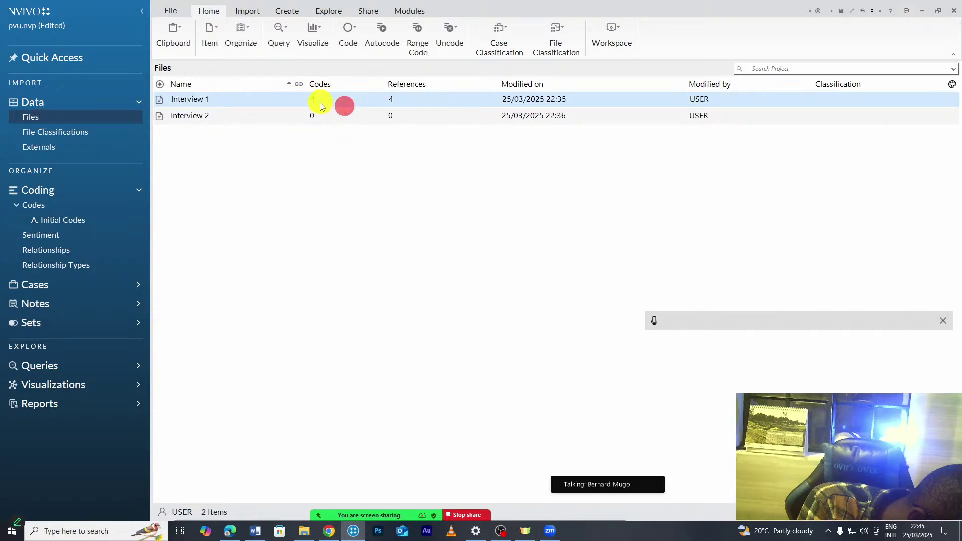
{"action": "left_click", "coordinate": [46, 221]}
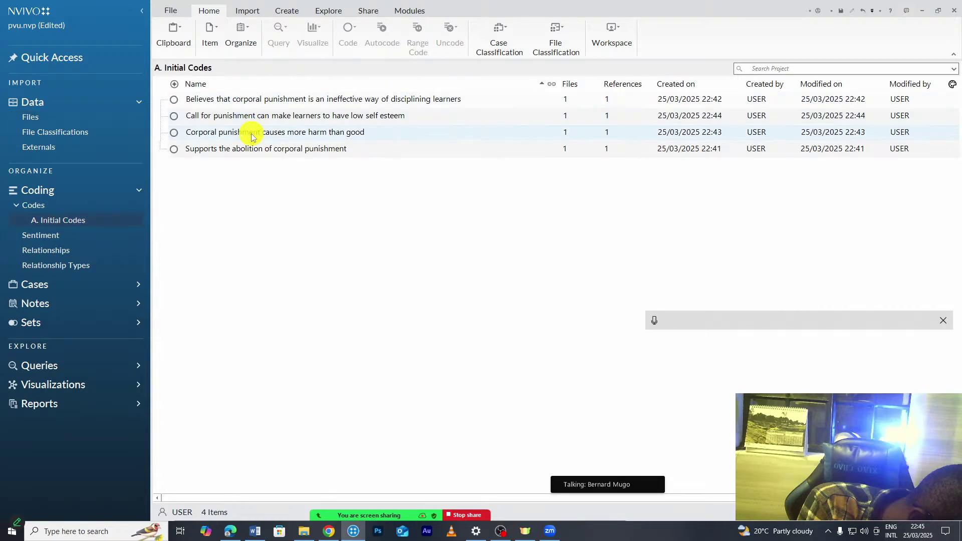
{"action": "left_click", "coordinate": [30, 117]}
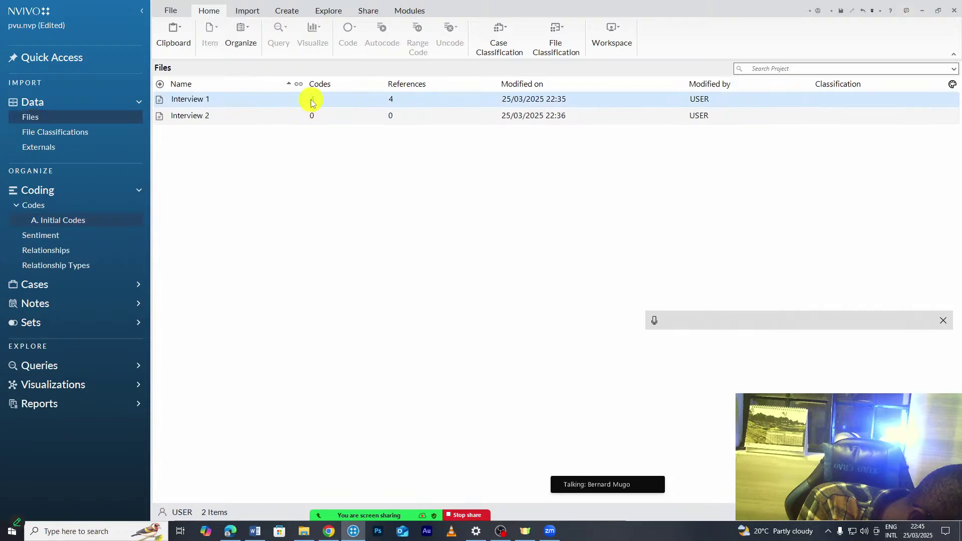
{"action": "left_click", "coordinate": [311, 100]}
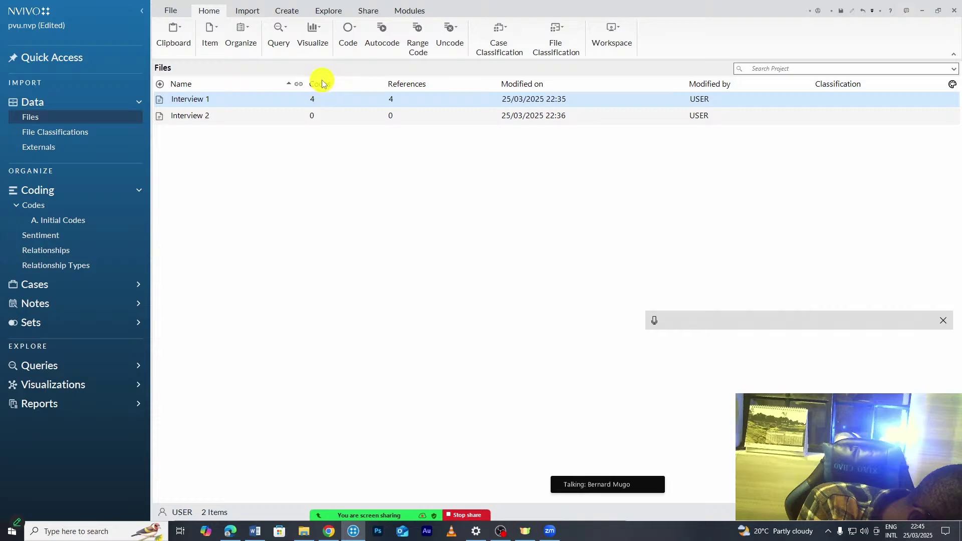
- Reopen the Interview 1 transcript and highlight its coded text
{"action": "double_click", "coordinate": [315, 100]}
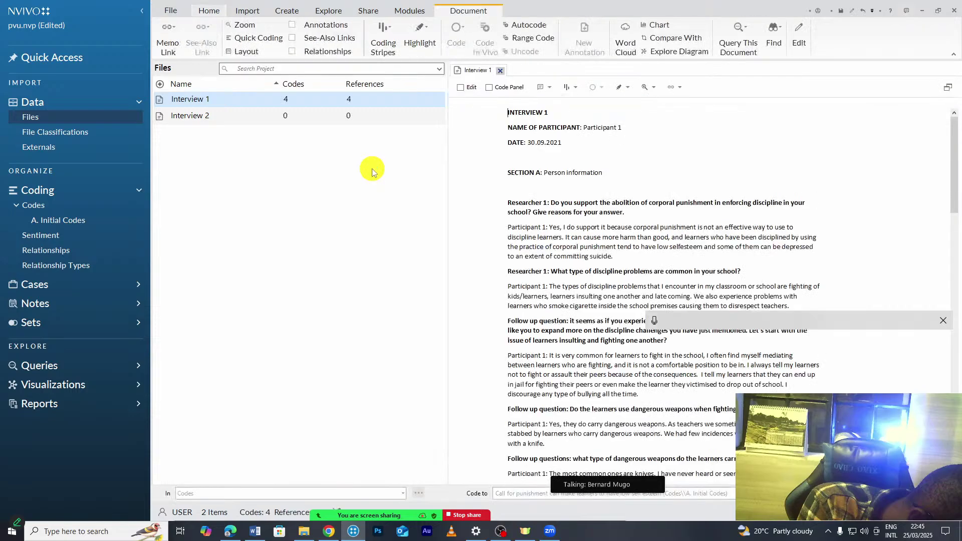
{"action": "left_click", "coordinate": [628, 87]}
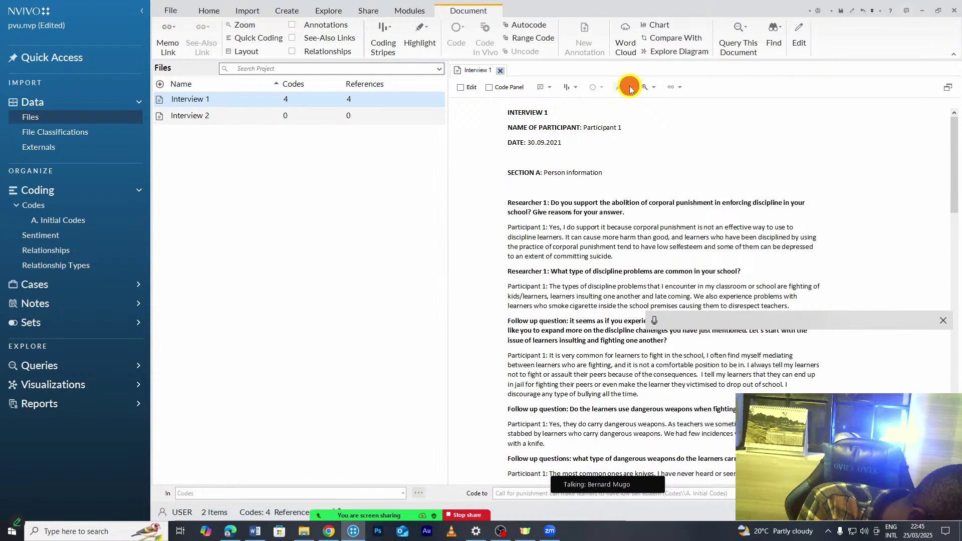
{"action": "left_click", "coordinate": [634, 115]}
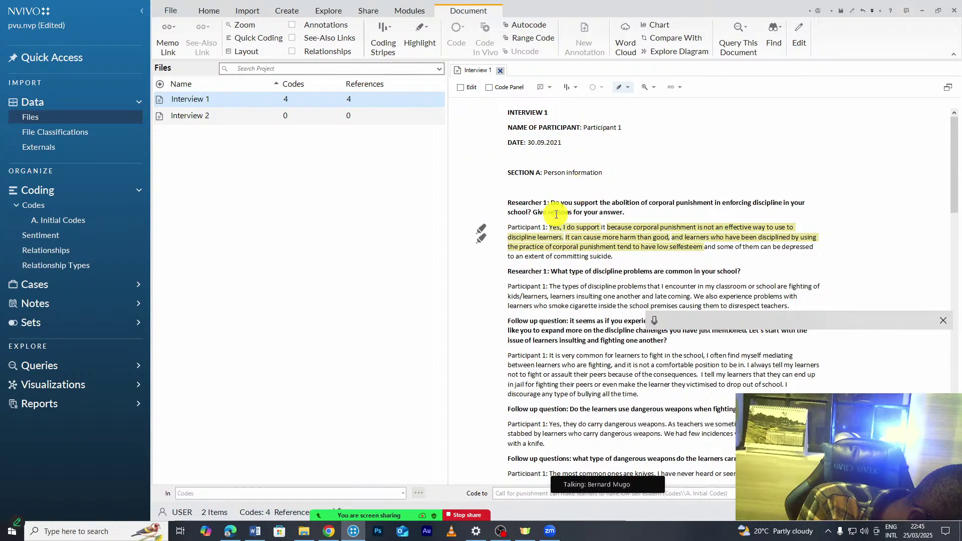
- List A. Initial Codes beside the transcript, examine the researcher's questions and the highlighted answer, and close Interview 1
{"action": "left_click", "coordinate": [70, 220]}
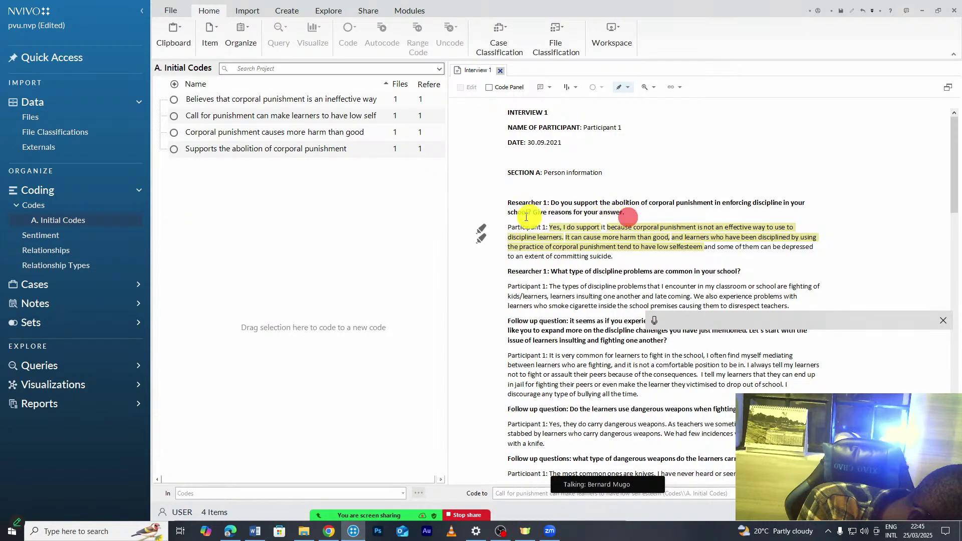
{"action": "left_click_drag", "start_coordinate": [537, 212], "coordinate": [625, 211]}
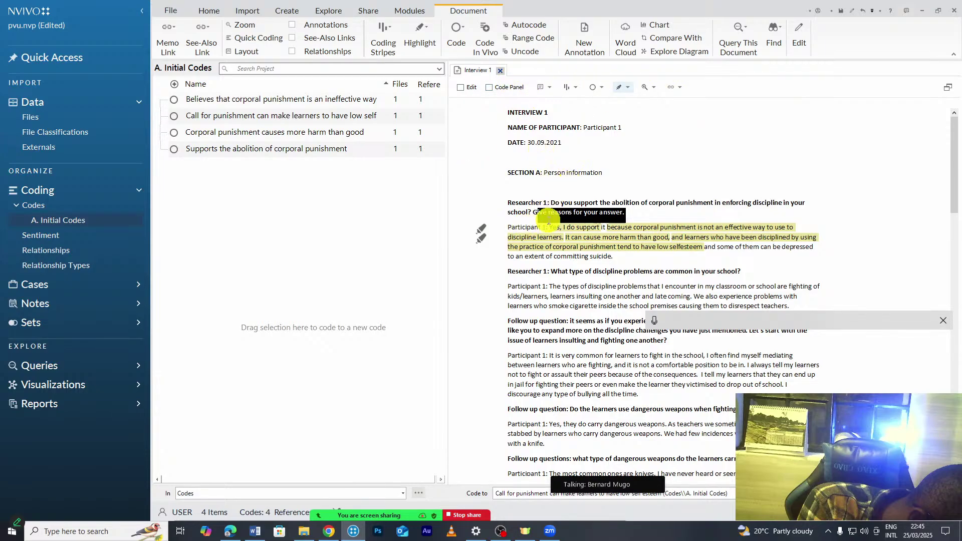
{"action": "left_click", "coordinate": [526, 204]}
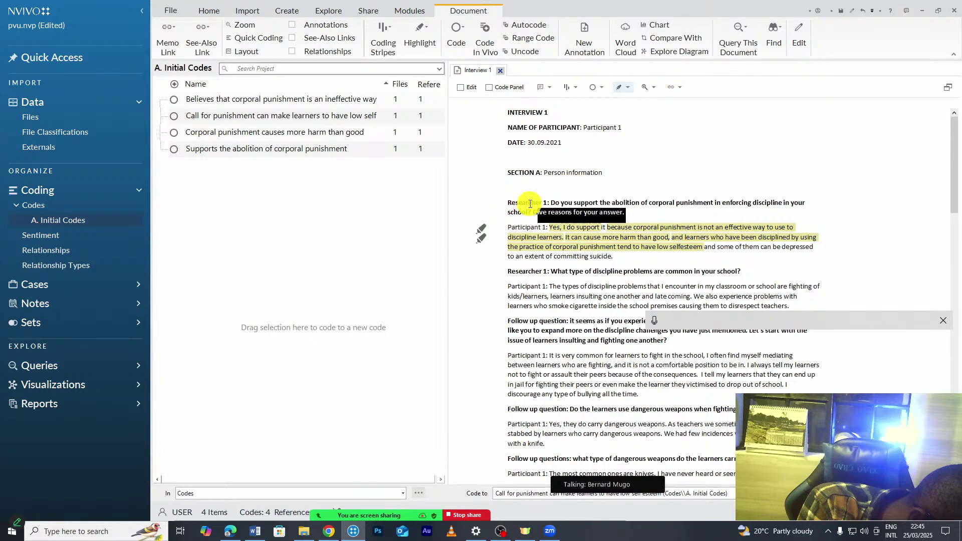
{"action": "left_click", "coordinate": [627, 214]}
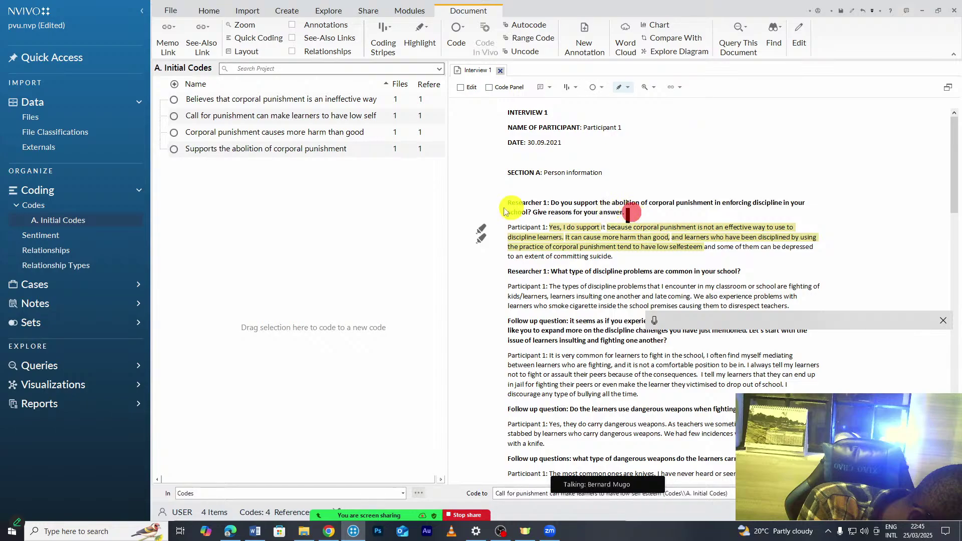
{"action": "left_click_drag", "start_coordinate": [508, 201], "coordinate": [641, 214]}
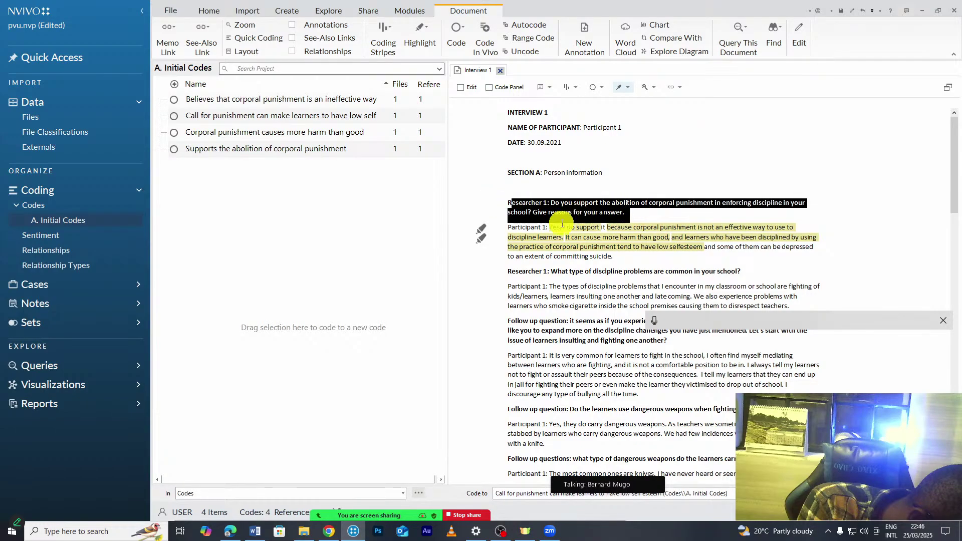
{"action": "left_click_drag", "start_coordinate": [508, 267], "coordinate": [663, 338]}
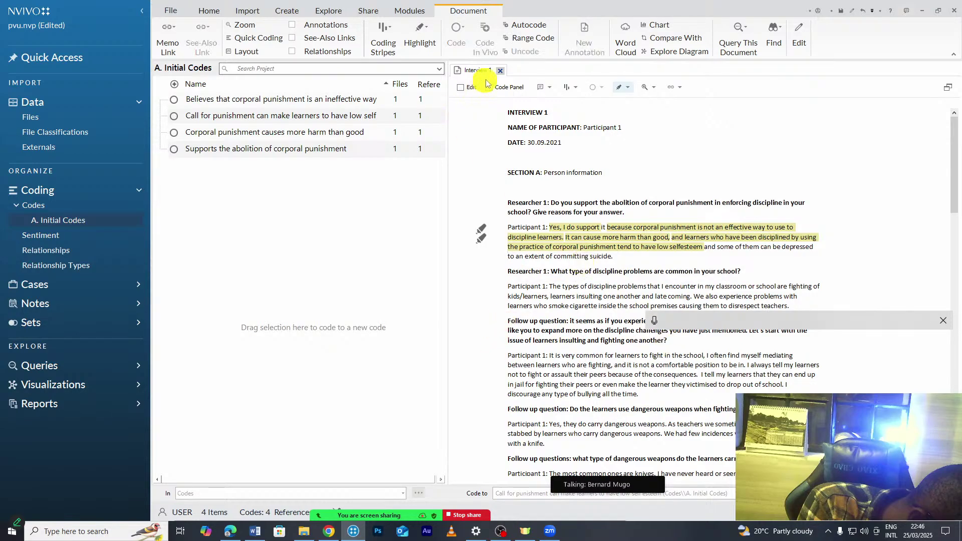
{"action": "left_click", "coordinate": [501, 70]}
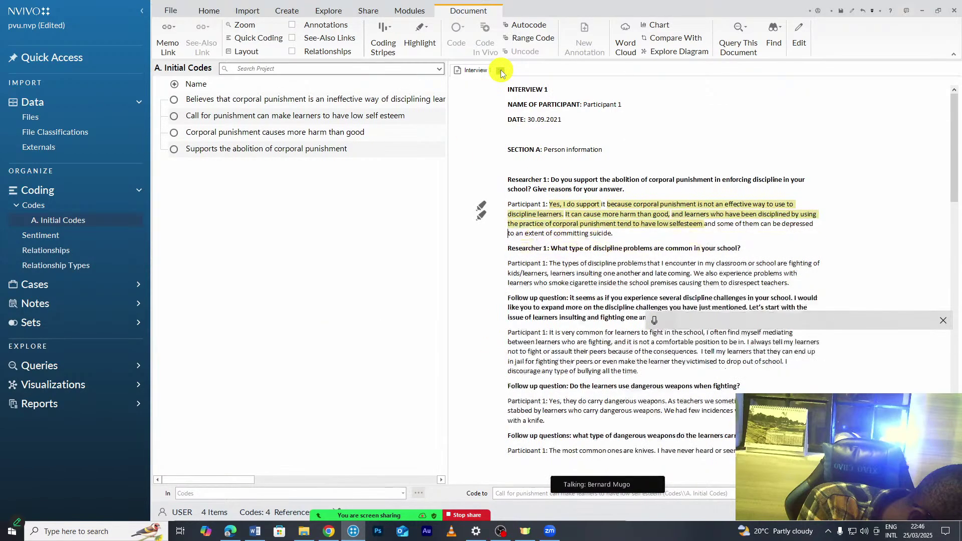
- Assign the color Red to the codes on ineffective disciplining of learners and low self esteem in A. Initial Codes
{"action": "left_click", "coordinate": [400, 106]}
{"action": "right_click", "coordinate": [400, 106]}
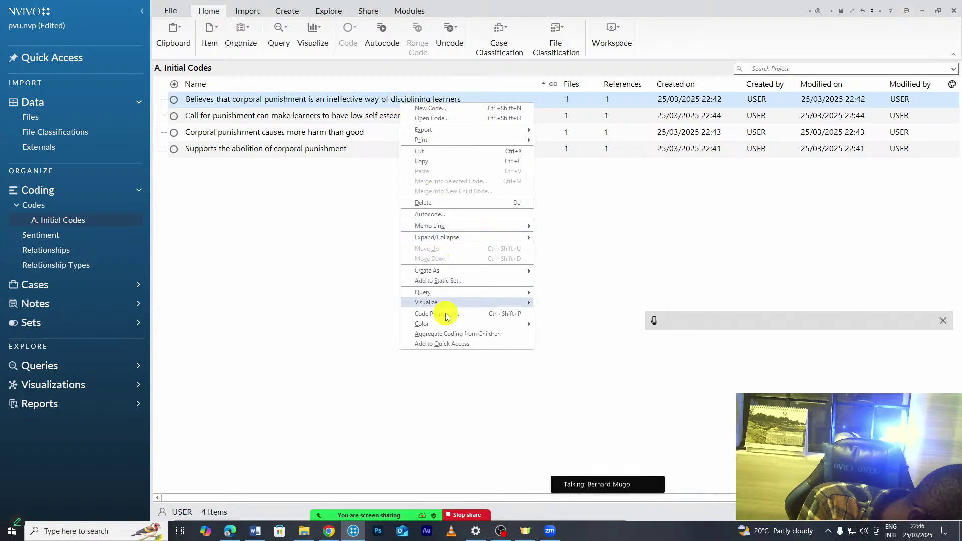
{"action": "mouse_move", "coordinate": [453, 330]}
{"action": "left_click", "coordinate": [560, 346]}
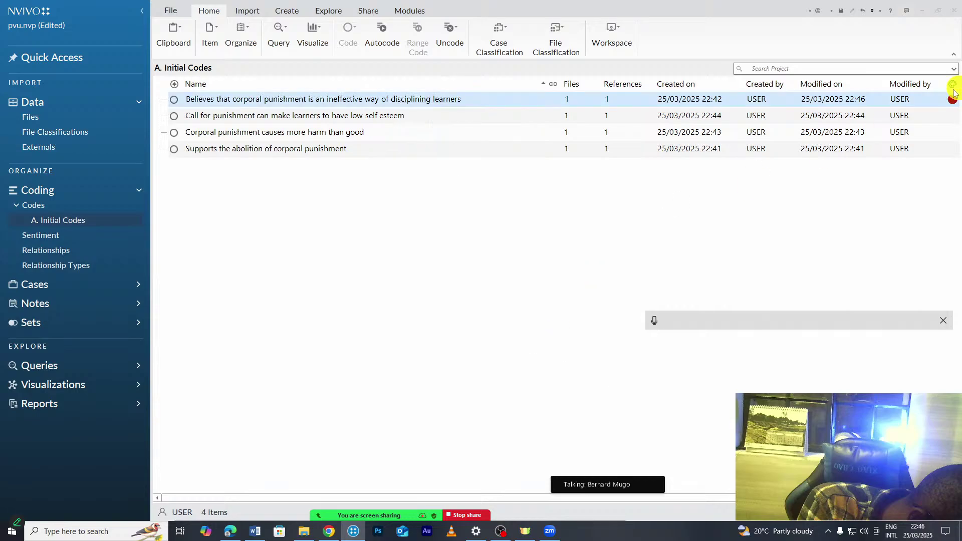
{"action": "left_click", "coordinate": [558, 115]}
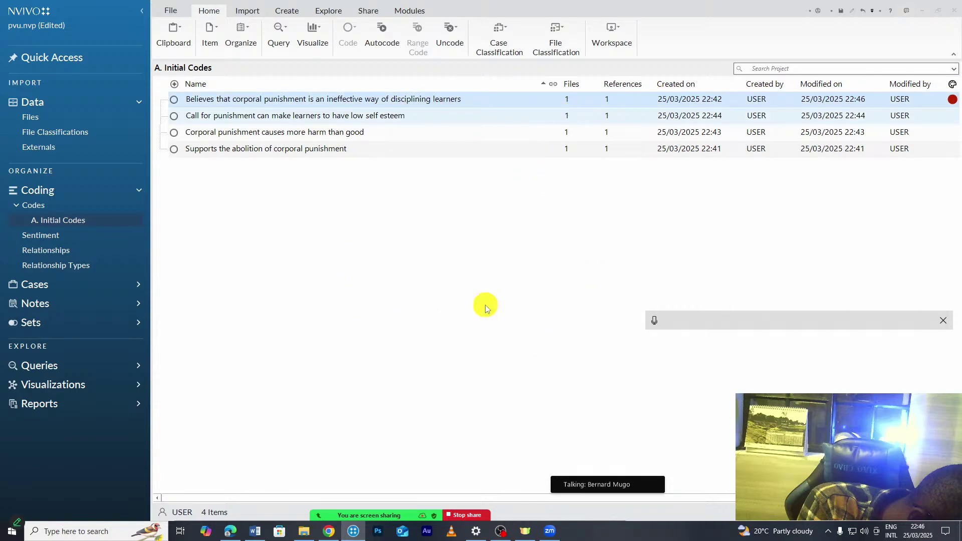
{"action": "right_click", "coordinate": [477, 132]}
{"action": "mouse_move", "coordinate": [576, 352]}
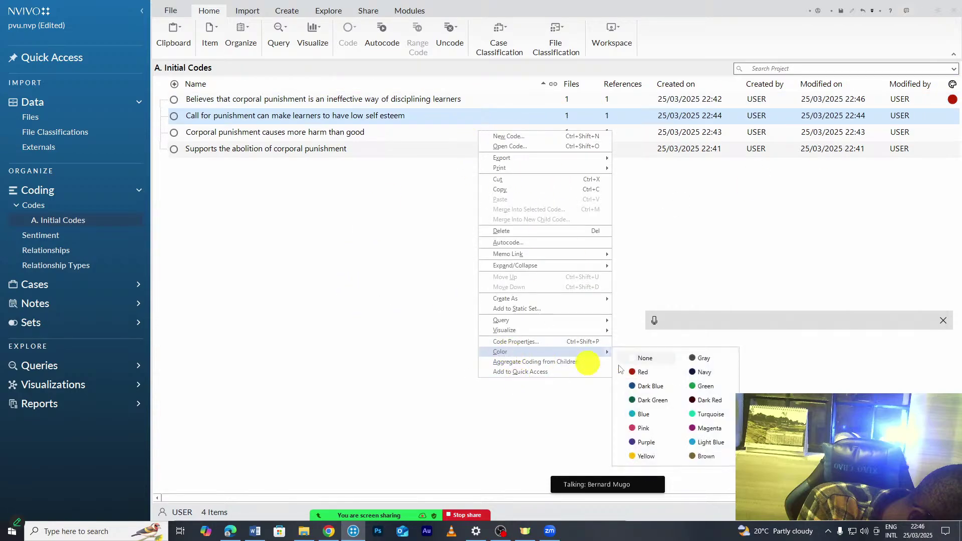
{"action": "left_click", "coordinate": [649, 374]}
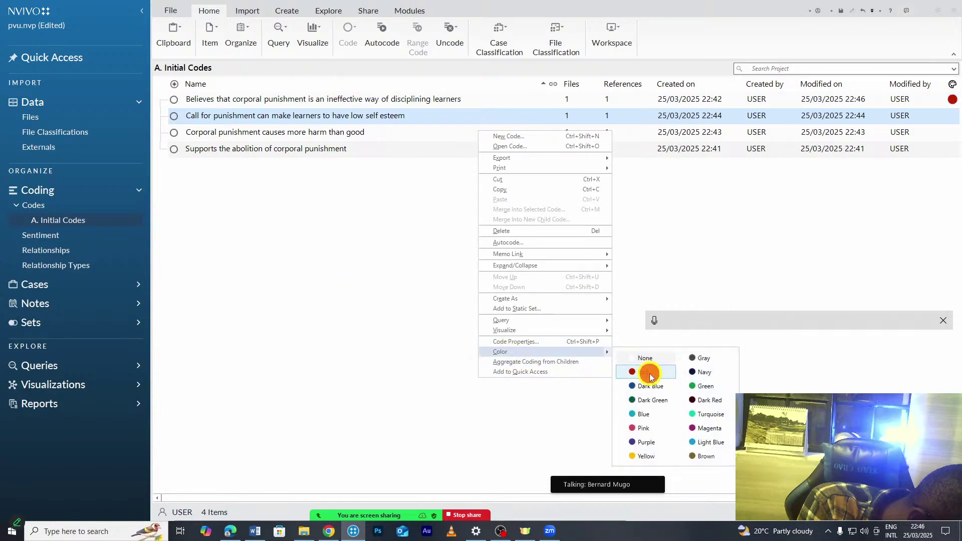
- Assign the color Red to the codes "Corporal punishment causes more harm than good" and "Supports the abolition of corporal punishment"
{"action": "right_click", "coordinate": [360, 132]}
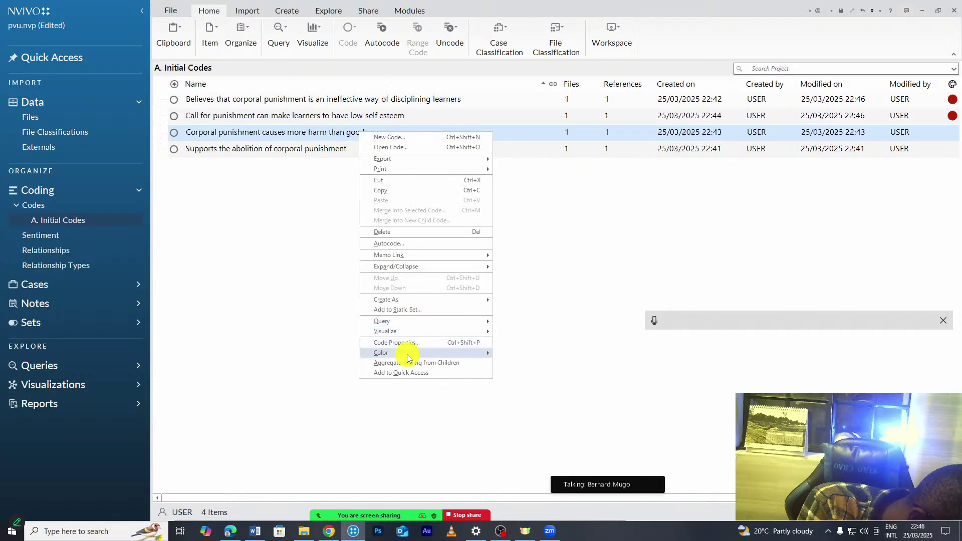
{"action": "mouse_move", "coordinate": [413, 353]}
{"action": "left_click", "coordinate": [521, 367]}
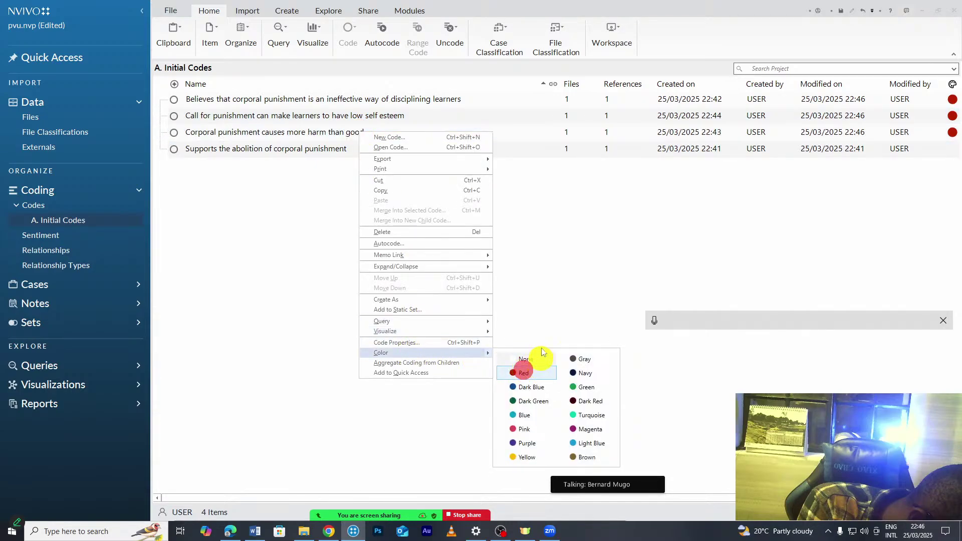
{"action": "right_click", "coordinate": [560, 147]}
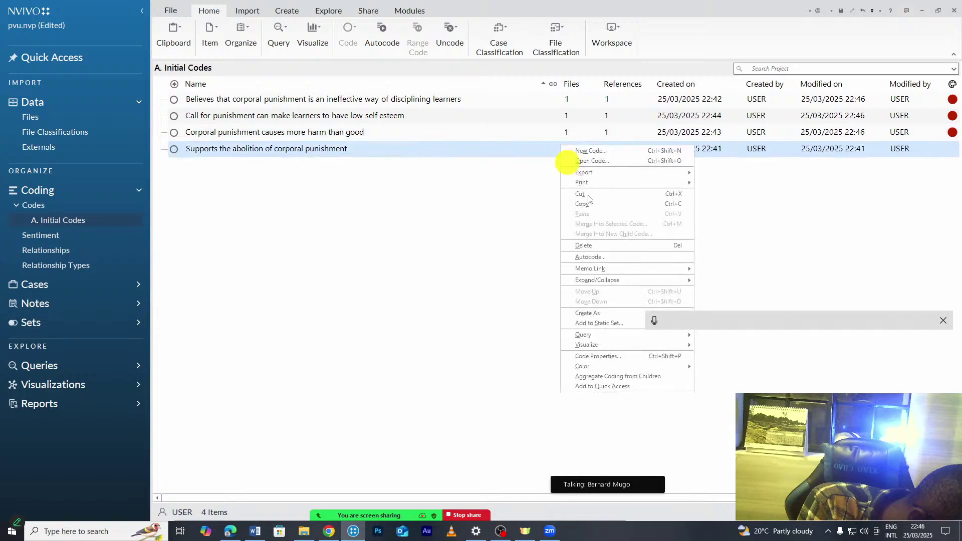
{"action": "mouse_move", "coordinate": [628, 367]}
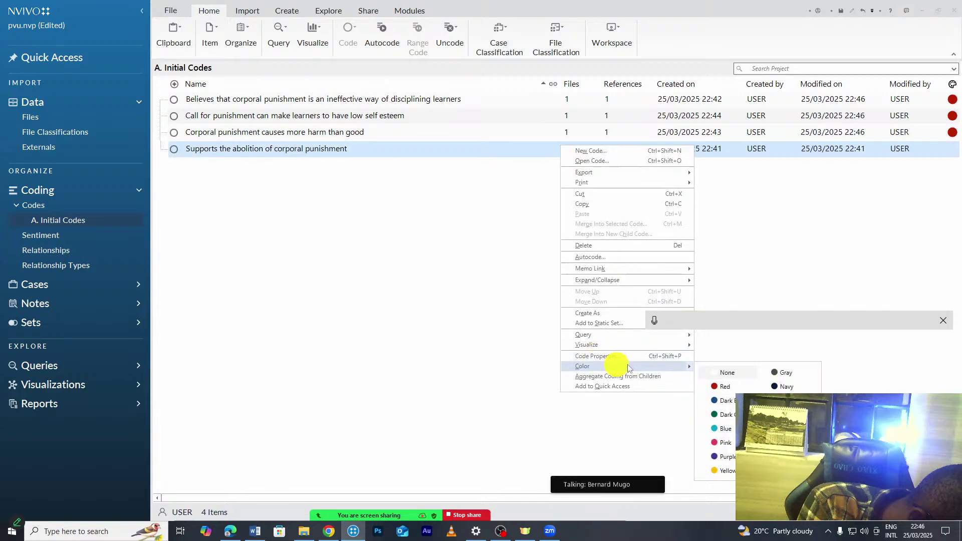
{"action": "left_click", "coordinate": [726, 386]}
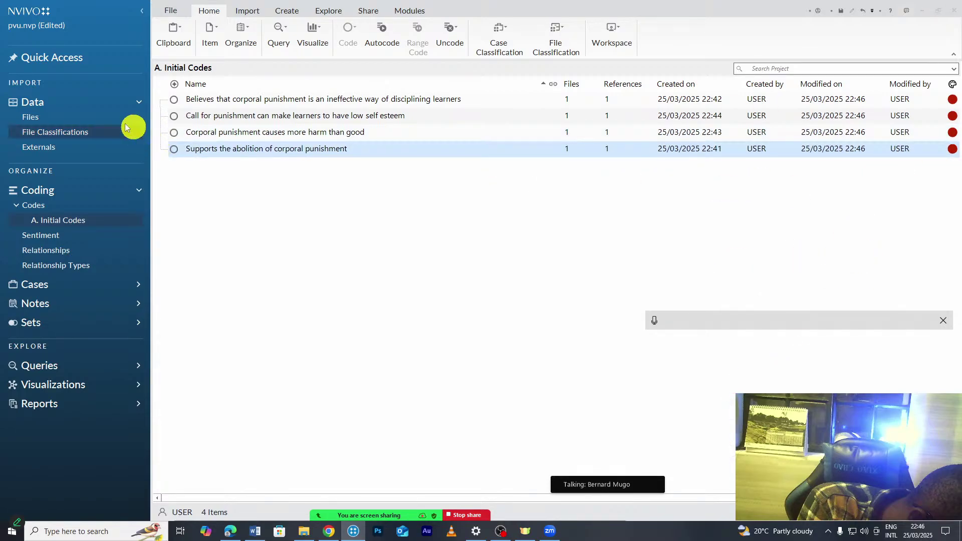
- Reopen the Interview 1 transcript from Files and list A. Initial Codes beside it
{"action": "left_click", "coordinate": [36, 117]}
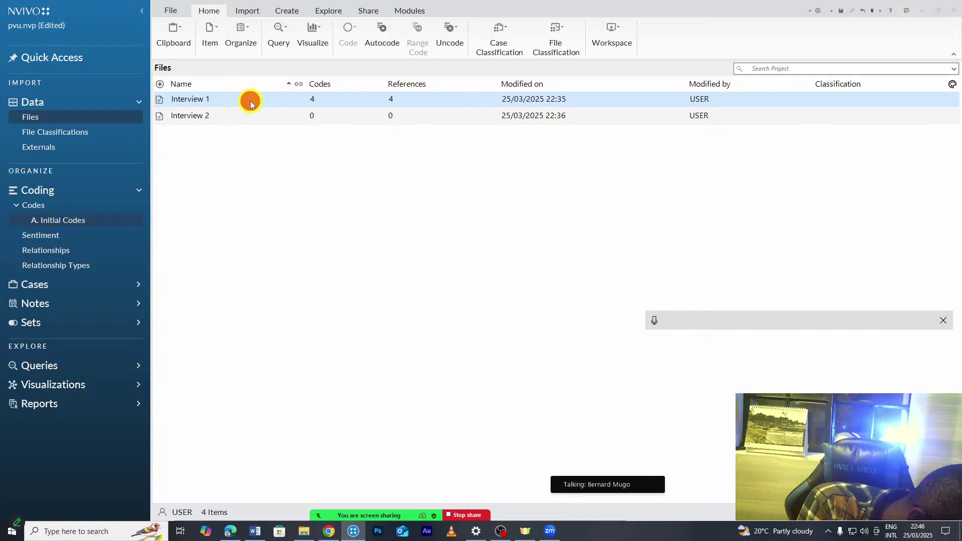
{"action": "double_click", "coordinate": [251, 102]}
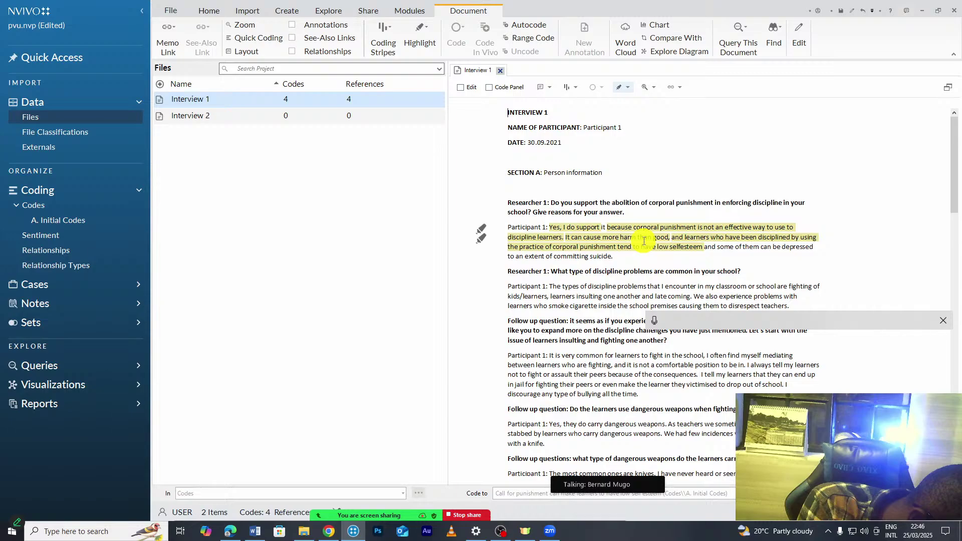
{"action": "left_click", "coordinate": [53, 223]}
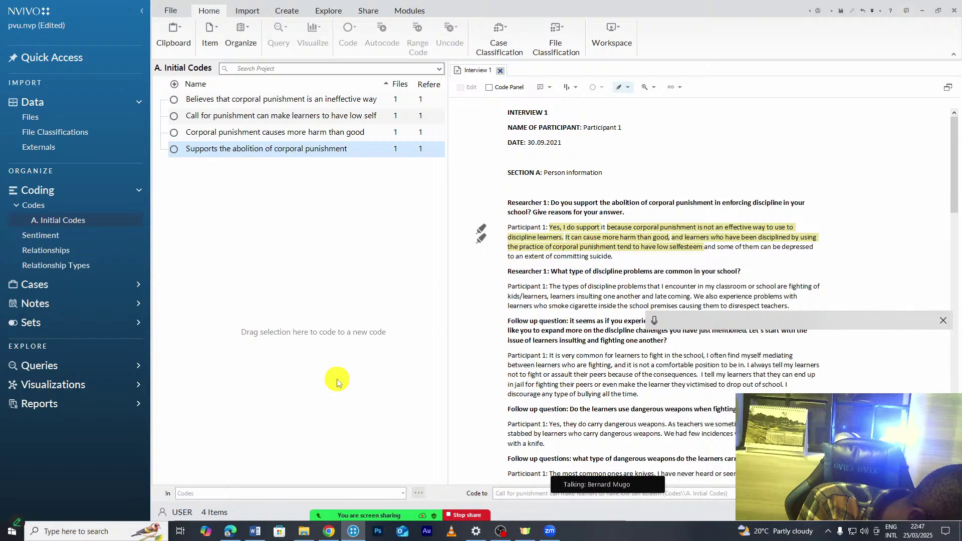
- Switch to the Gamma presentation in Chrome, look through the Zoom meeting's participant list, and minimize it
{"action": "left_click", "coordinate": [329, 531]}
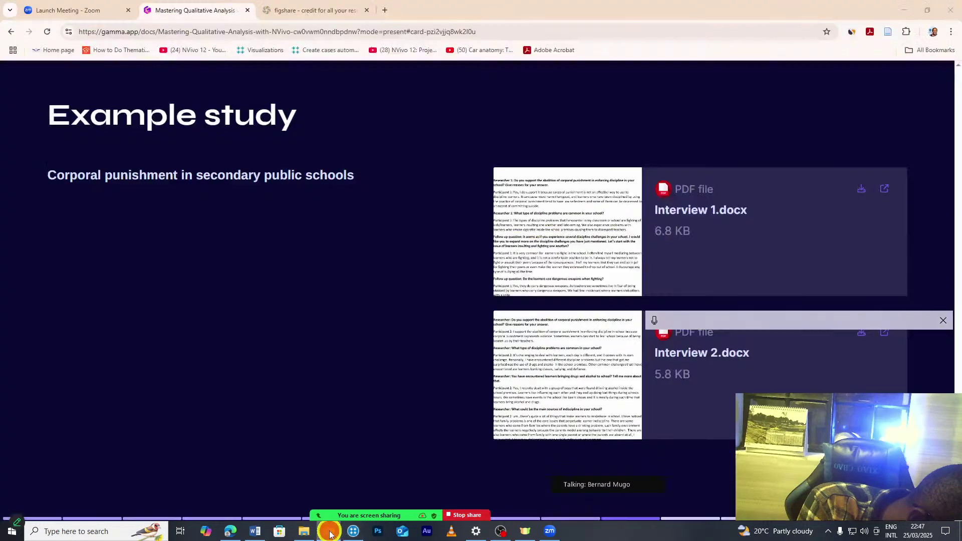
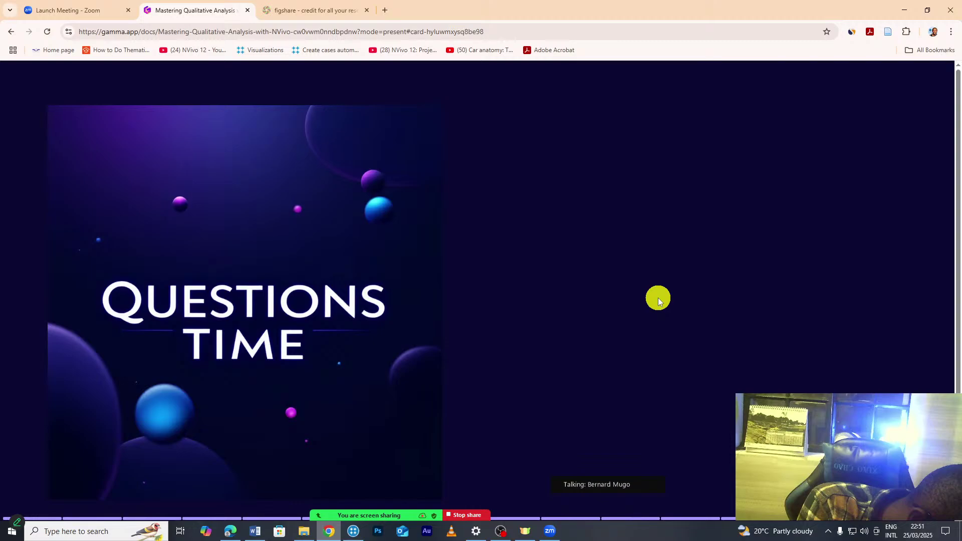
{"action": "mouse_move", "coordinate": [443, 514]}
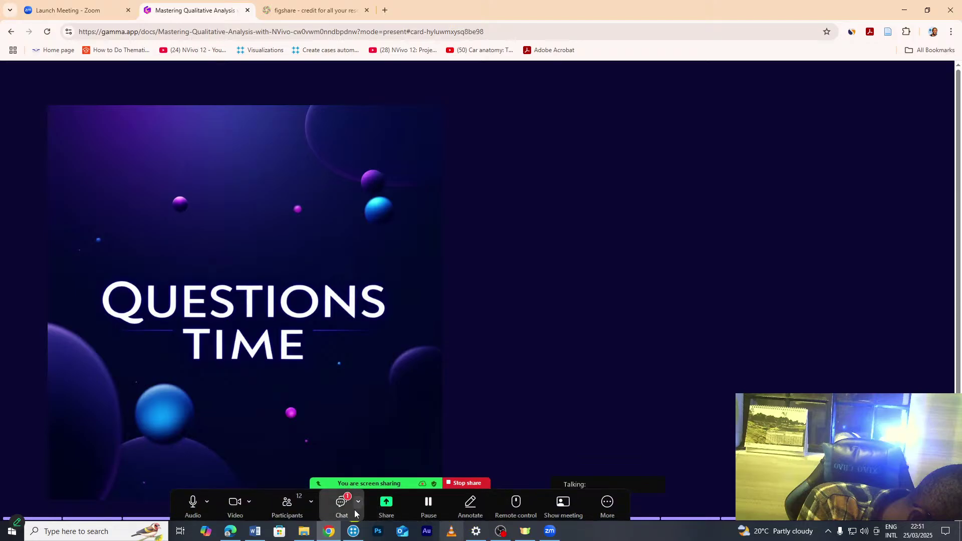
{"action": "left_click", "coordinate": [299, 509]}
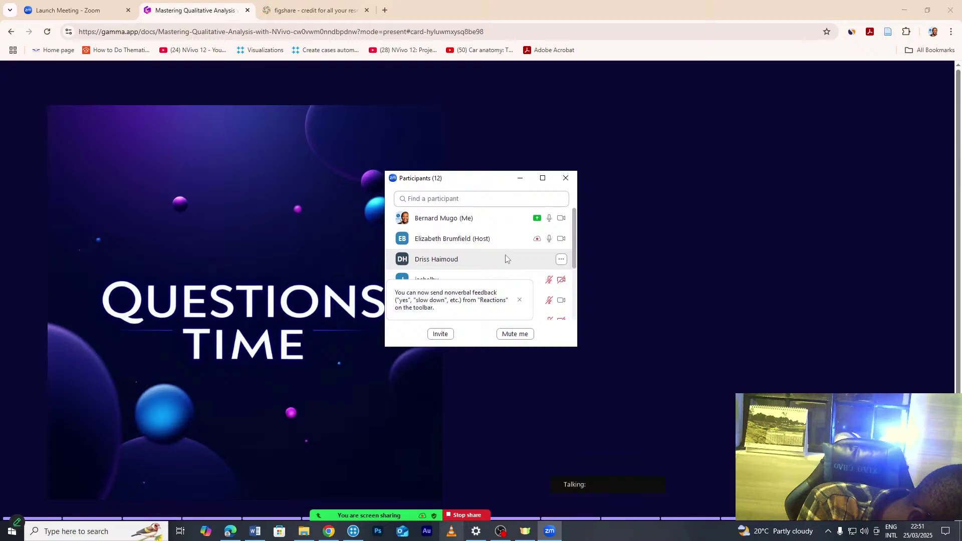
{"action": "left_click", "coordinate": [519, 299]}
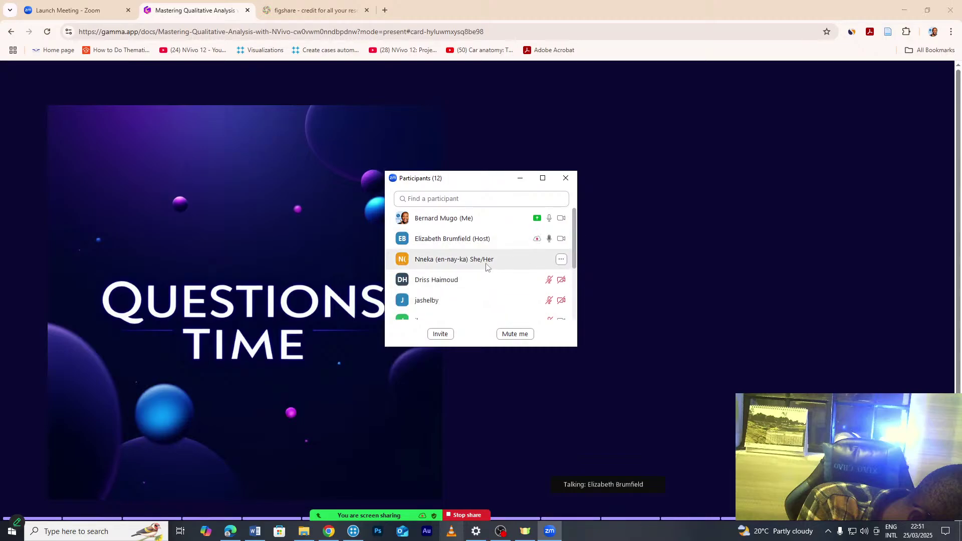
{"action": "scroll", "coordinate": [486, 266], "scroll_direction": "down", "scroll_amount": 5}
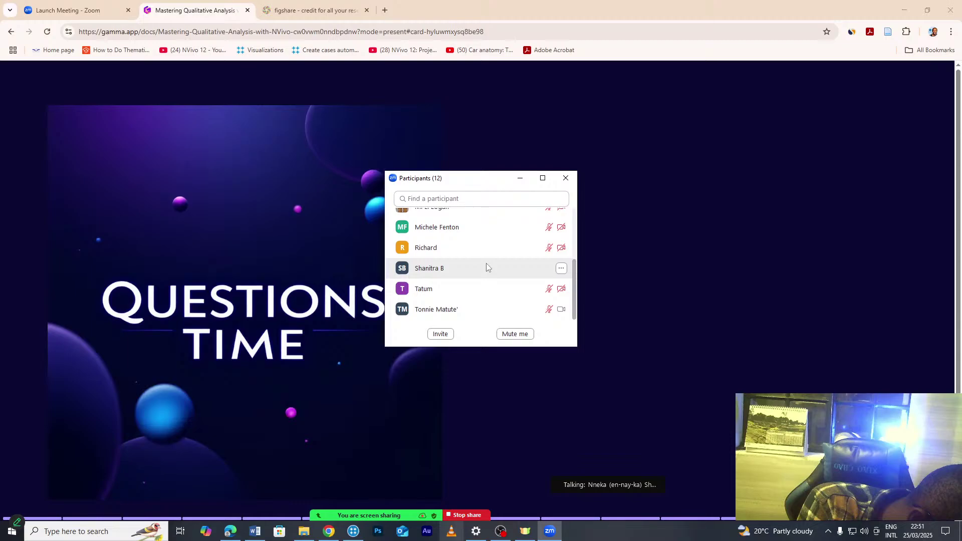
{"action": "left_click", "coordinate": [519, 178]}
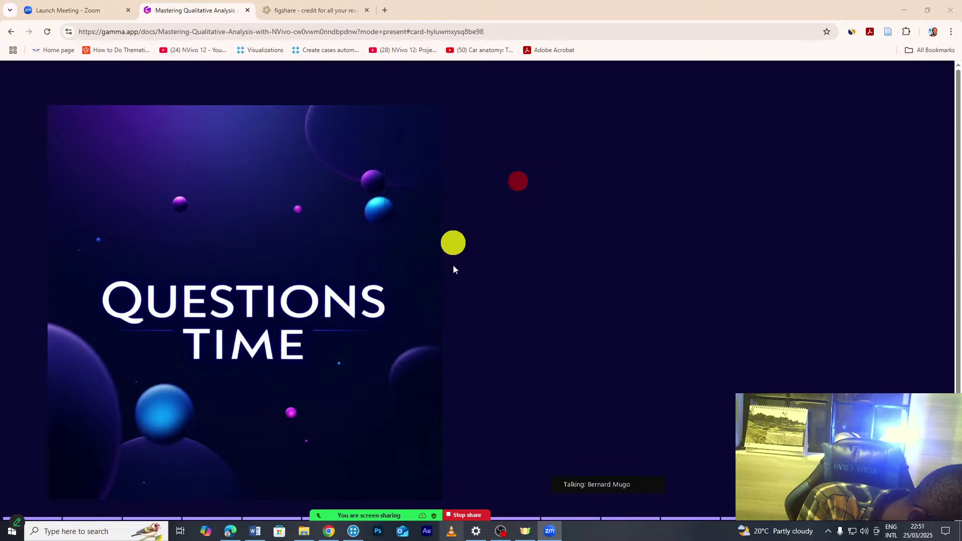
- Go back to the Scholarly articles slide of the presentation and return to the Questions Time slide
{"action": "left_click", "coordinate": [471, 288]}
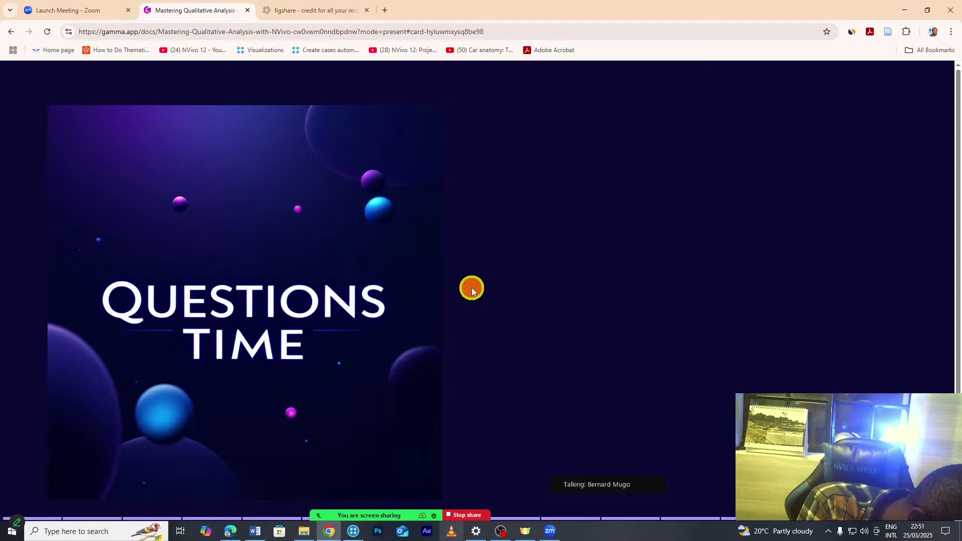
{"action": "key", "text": "Right"}
{"action": "key", "text": "Left"}
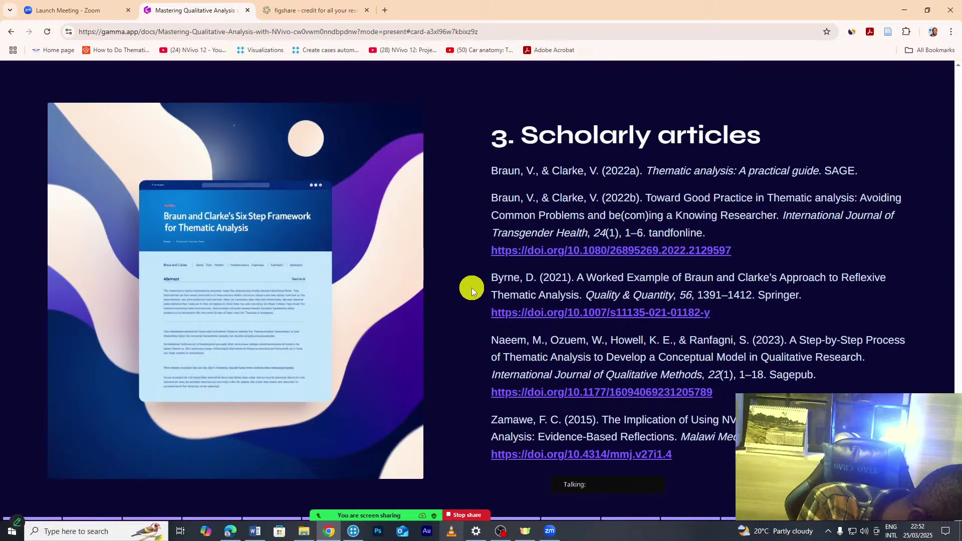
{"action": "key", "text": "Right"}
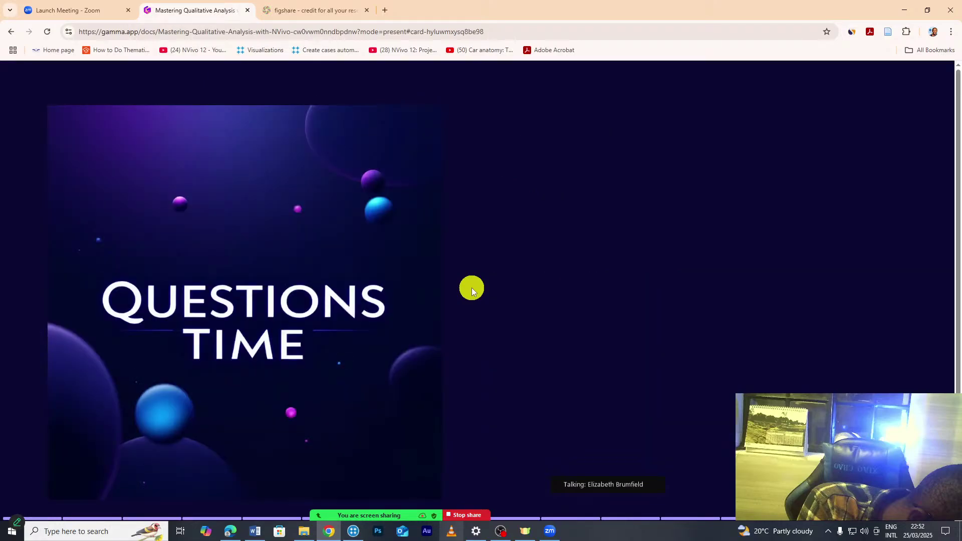
{"action": "key", "text": "Right"}
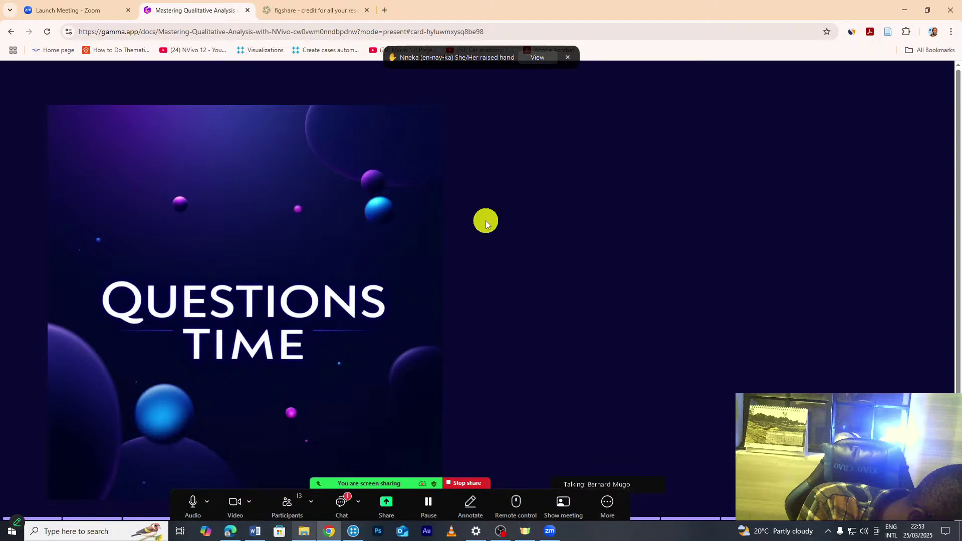
- Switch back to NVivo, save the project, and dismiss the recovery file warning
{"action": "left_click", "coordinate": [353, 531]}
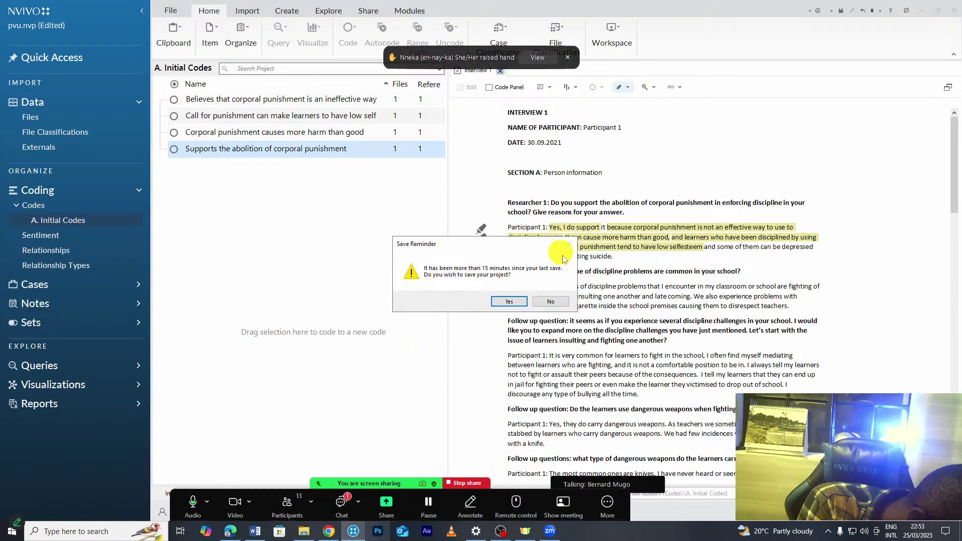
{"action": "left_click", "coordinate": [515, 305]}
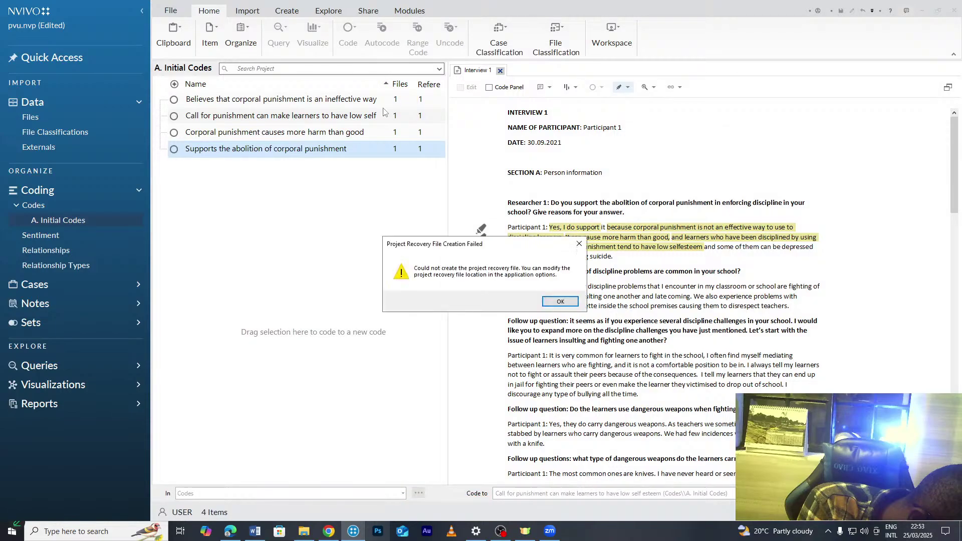
{"action": "left_click", "coordinate": [579, 246]}
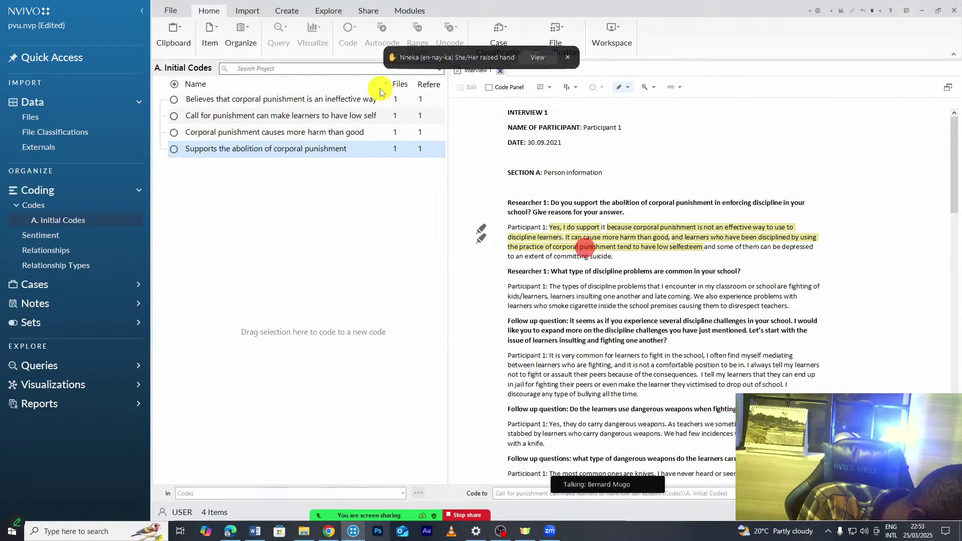
{"action": "left_click", "coordinate": [641, 113]}
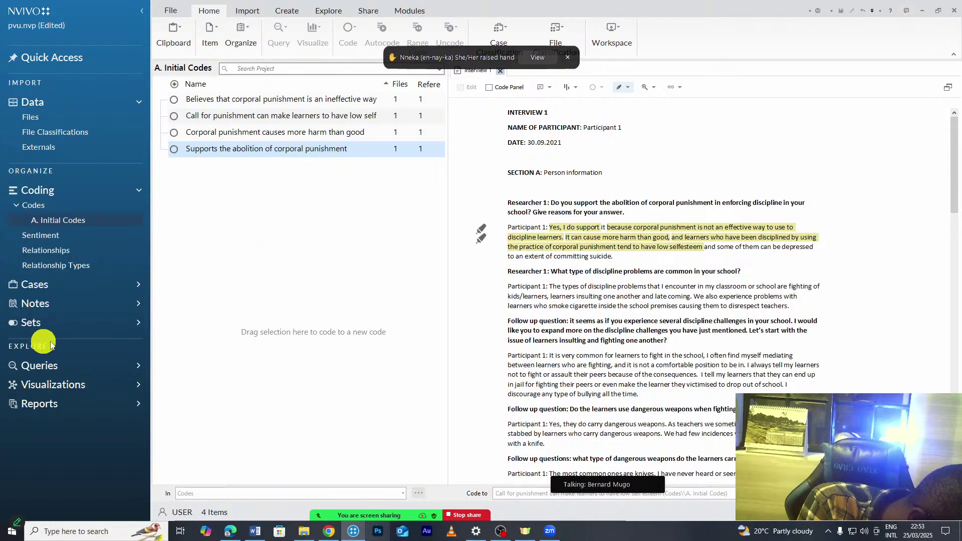
- In File Explorer, open the inductive thematic analysis PDF from the corporal punishment folder within Documents > Sample Data Analysis Report, and maximize its window
{"action": "left_click", "coordinate": [300, 532]}
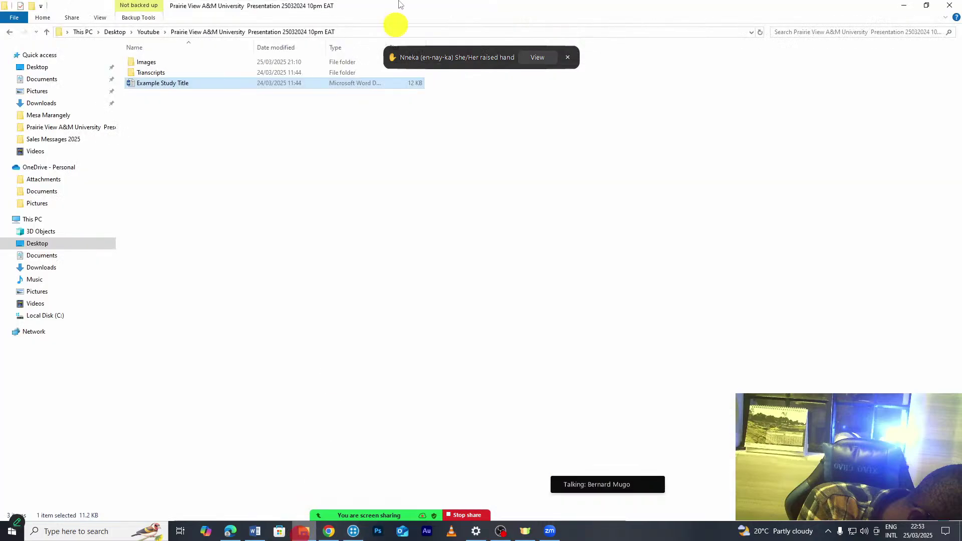
{"action": "left_click", "coordinate": [142, 33]}
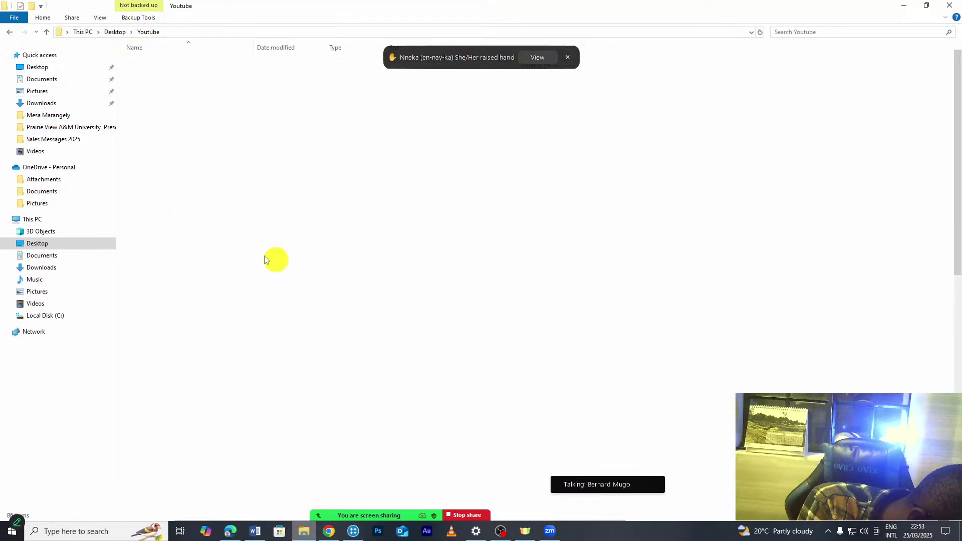
{"action": "left_click", "coordinate": [41, 79]}
{"action": "scroll", "coordinate": [204, 331], "scroll_direction": "down", "scroll_amount": 20}
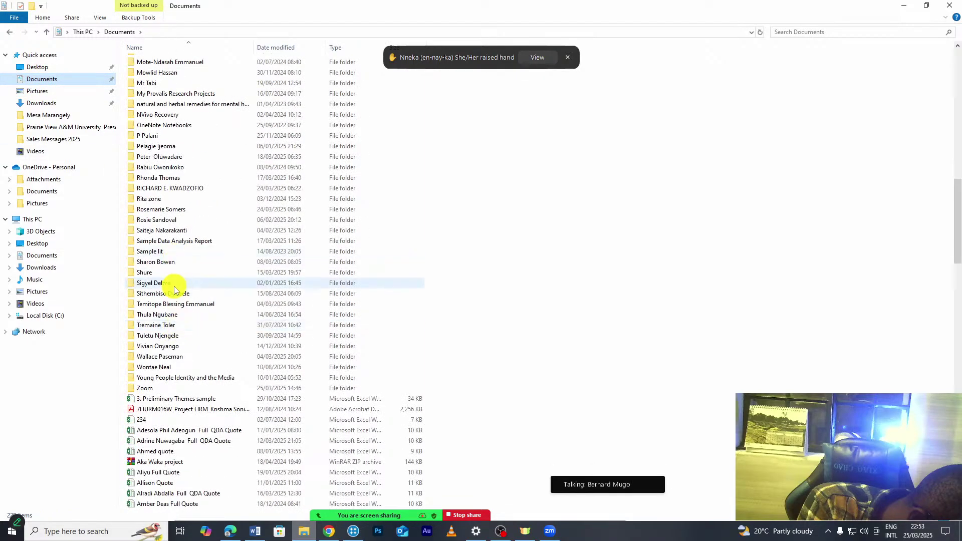
{"action": "double_click", "coordinate": [181, 240]}
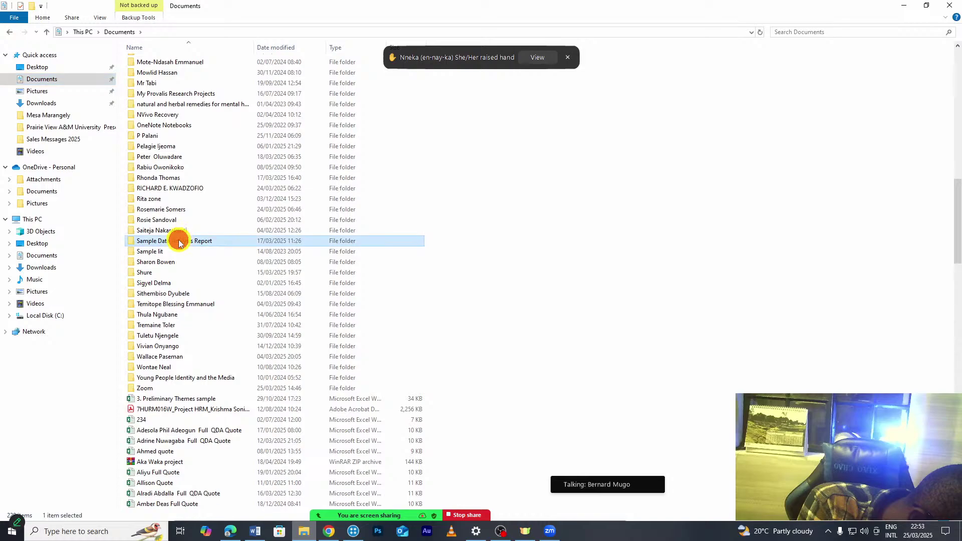
{"action": "double_click", "coordinate": [164, 72]}
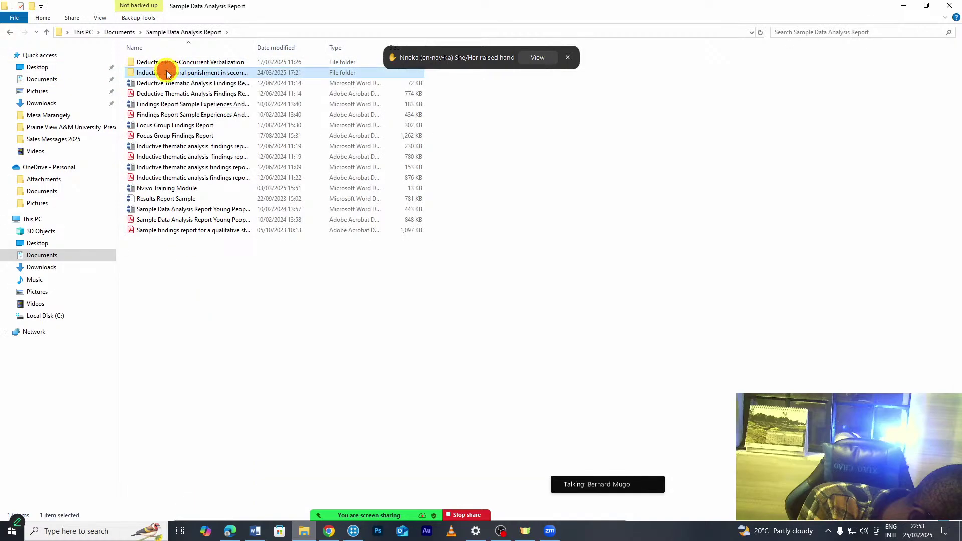
{"action": "left_click", "coordinate": [154, 94]}
{"action": "double_click", "coordinate": [154, 94]}
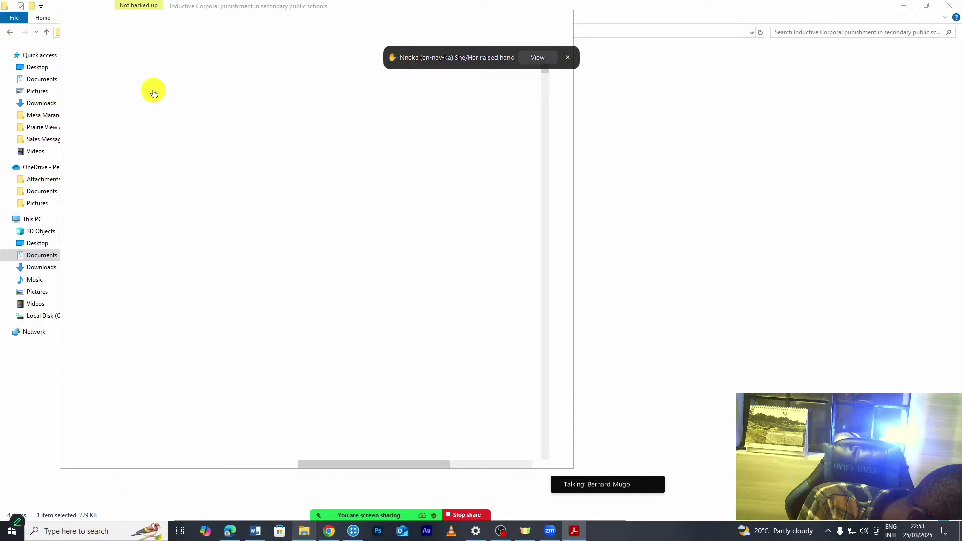
{"action": "left_click", "coordinate": [535, 18]}
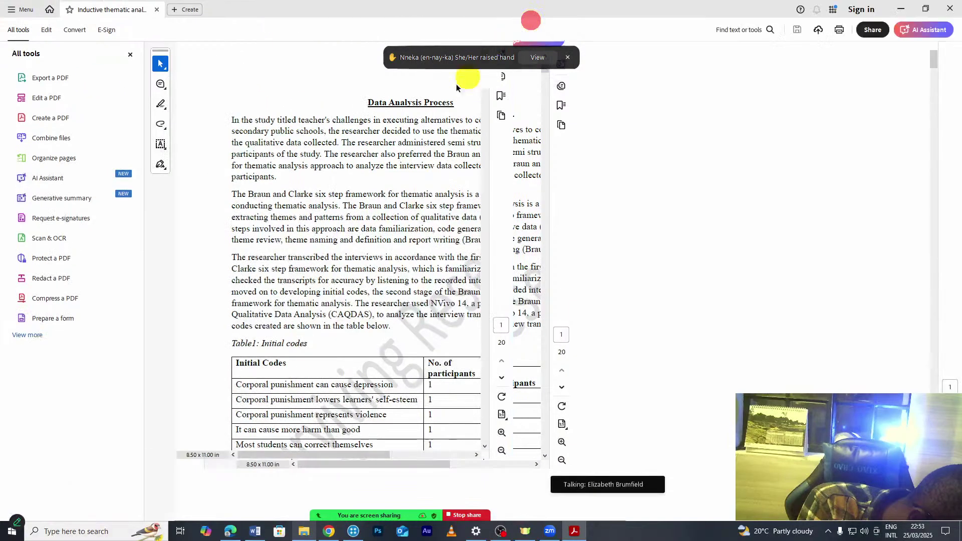
- Look through the report from the initial codes table to the Figure 1 diagram of Theme #2's sub-theme and codes
{"action": "scroll", "coordinate": [576, 254], "scroll_direction": "down", "scroll_amount": 8}
{"action": "scroll", "coordinate": [578, 256], "scroll_direction": "down", "scroll_amount": 12}
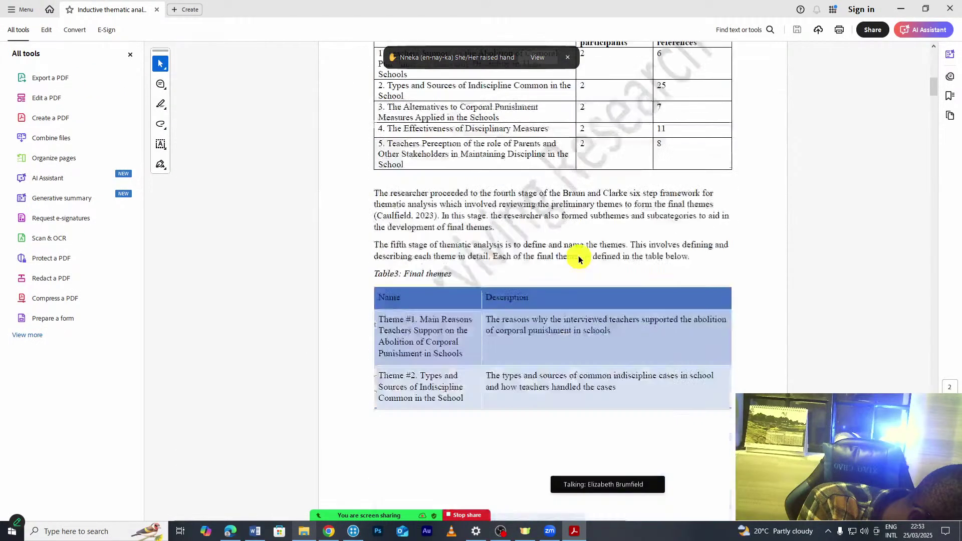
{"action": "scroll", "coordinate": [578, 259], "scroll_direction": "down", "scroll_amount": 10}
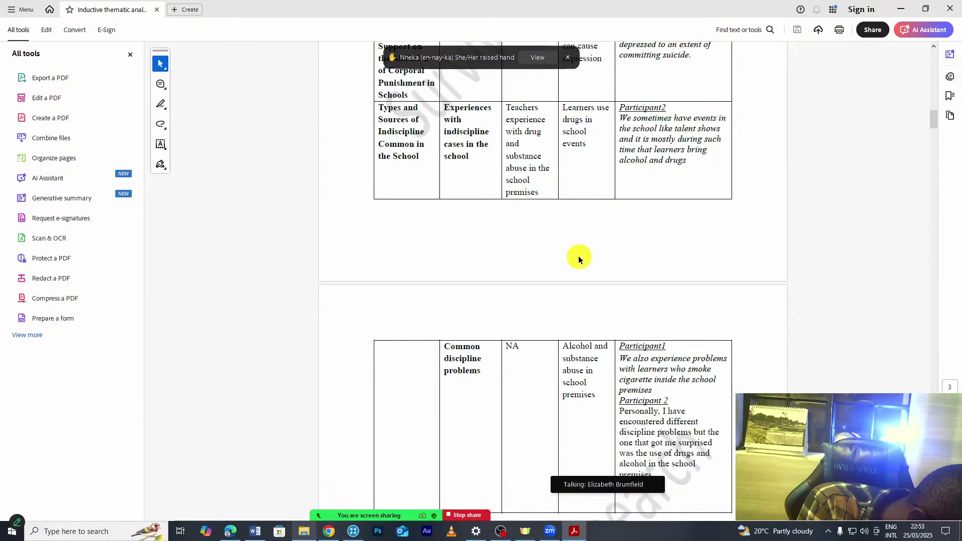
{"action": "scroll", "coordinate": [578, 258], "scroll_direction": "down", "scroll_amount": 12}
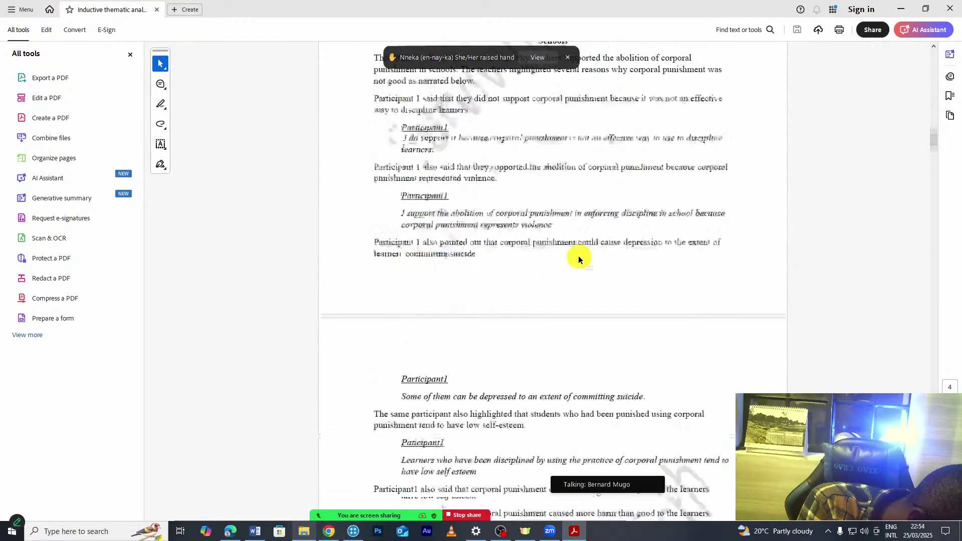
{"action": "scroll", "coordinate": [577, 256], "scroll_direction": "down", "scroll_amount": 15}
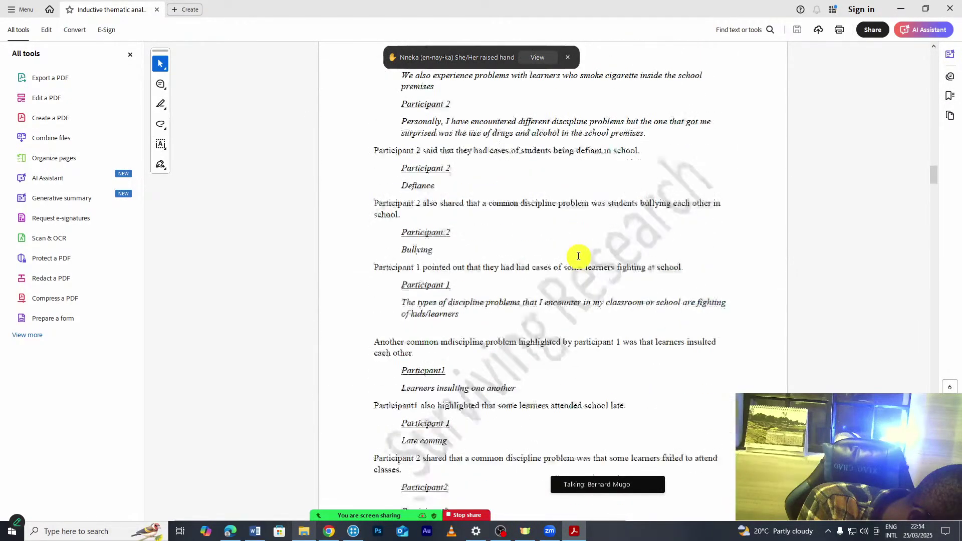
{"action": "scroll", "coordinate": [578, 256], "scroll_direction": "down", "scroll_amount": 15}
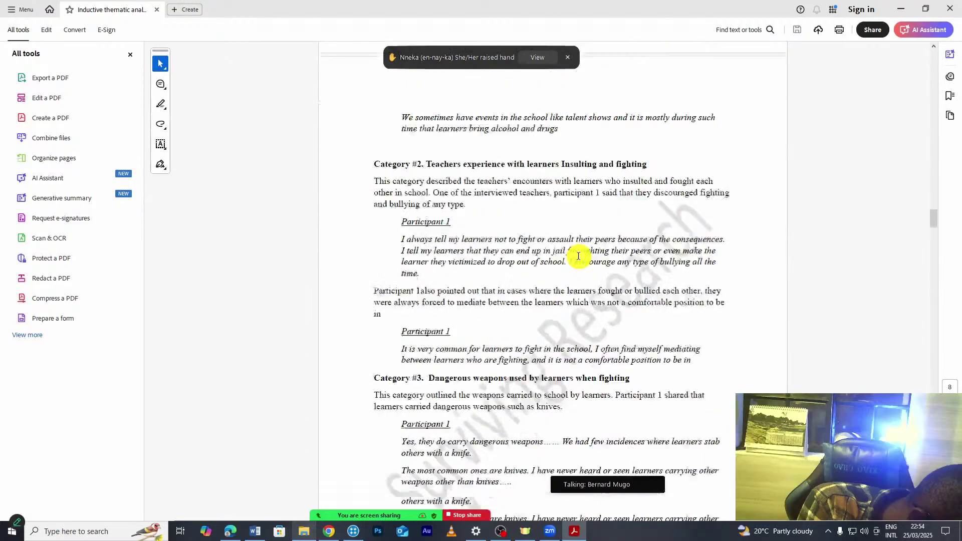
{"action": "scroll", "coordinate": [578, 256], "scroll_direction": "down", "scroll_amount": 9}
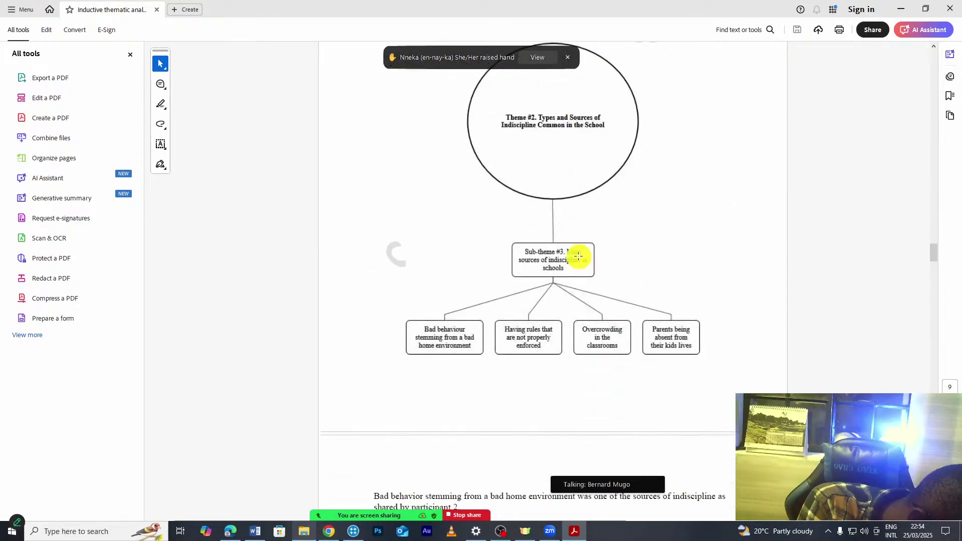
{"action": "scroll", "coordinate": [578, 258], "scroll_direction": "up", "scroll_amount": 5}
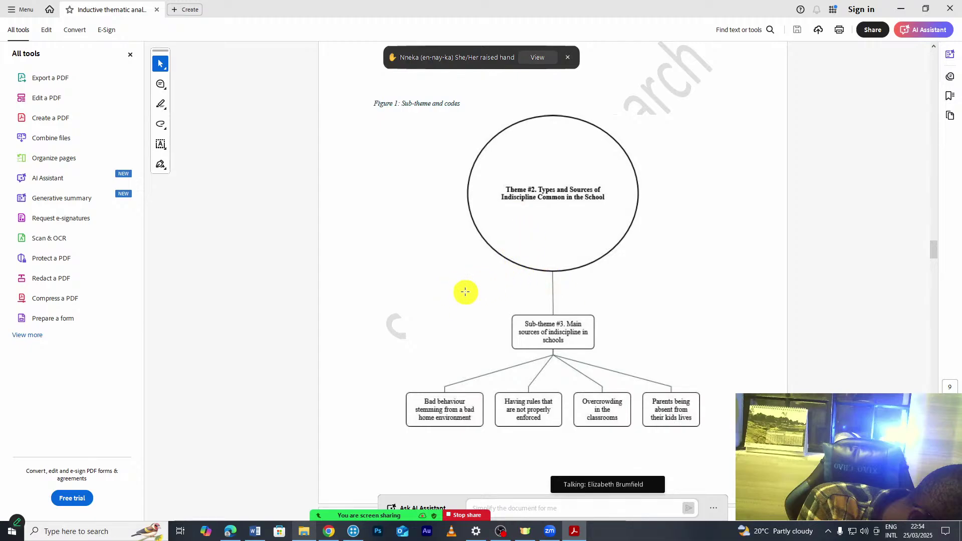
{"action": "left_click", "coordinate": [527, 221]}
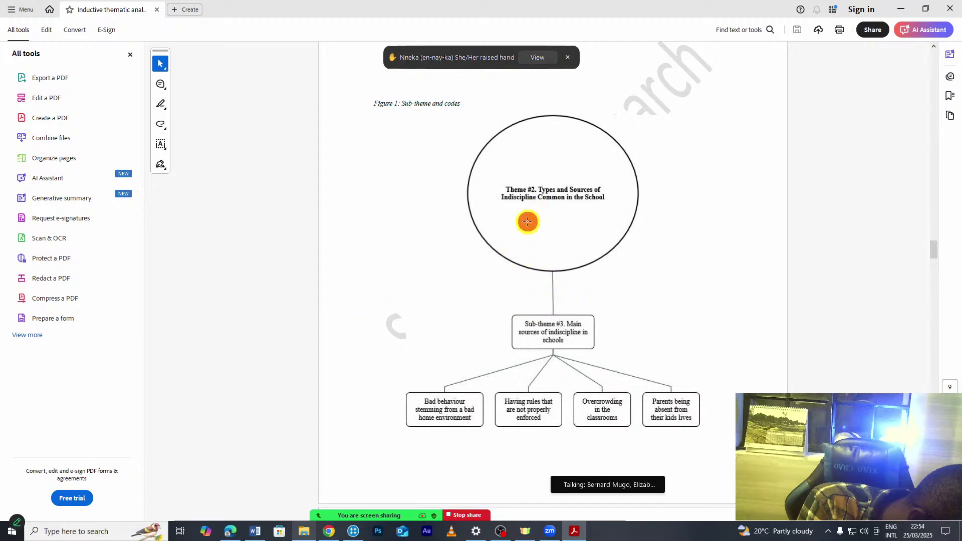
{"action": "left_click", "coordinate": [376, 240]}
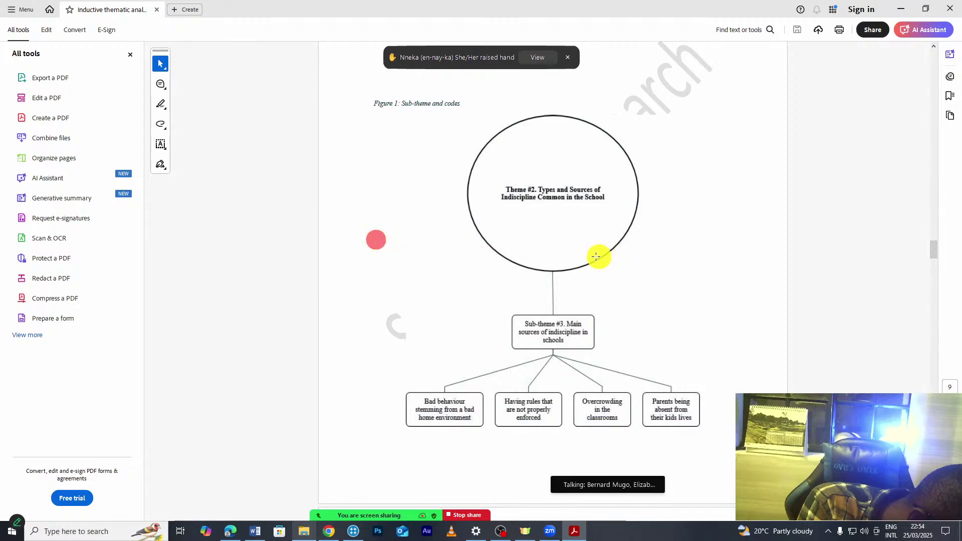
- Continue through the report to the circular chart of alternatives to corporal punishment on page 12 and examine it
{"action": "scroll", "coordinate": [595, 256], "scroll_direction": "down", "scroll_amount": 5}
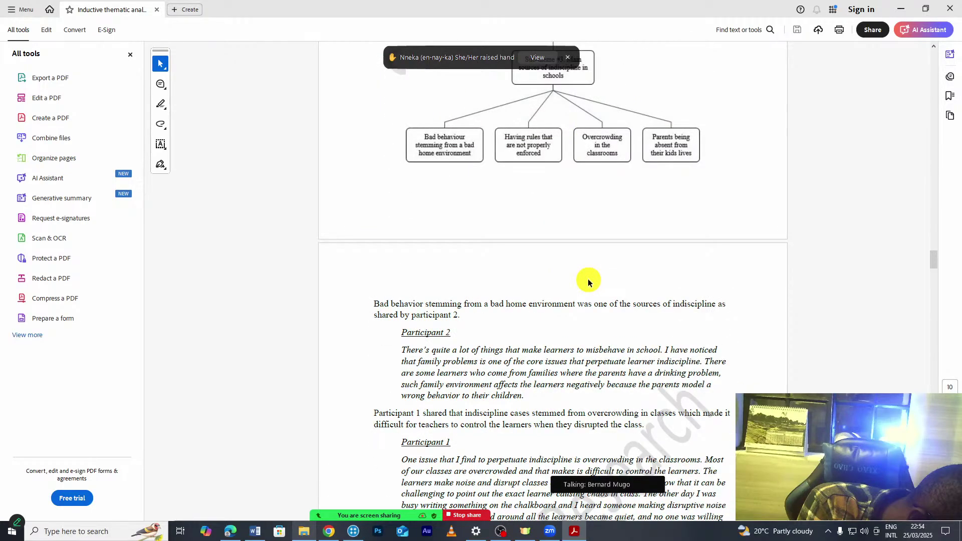
{"action": "scroll", "coordinate": [588, 281], "scroll_direction": "down", "scroll_amount": 15}
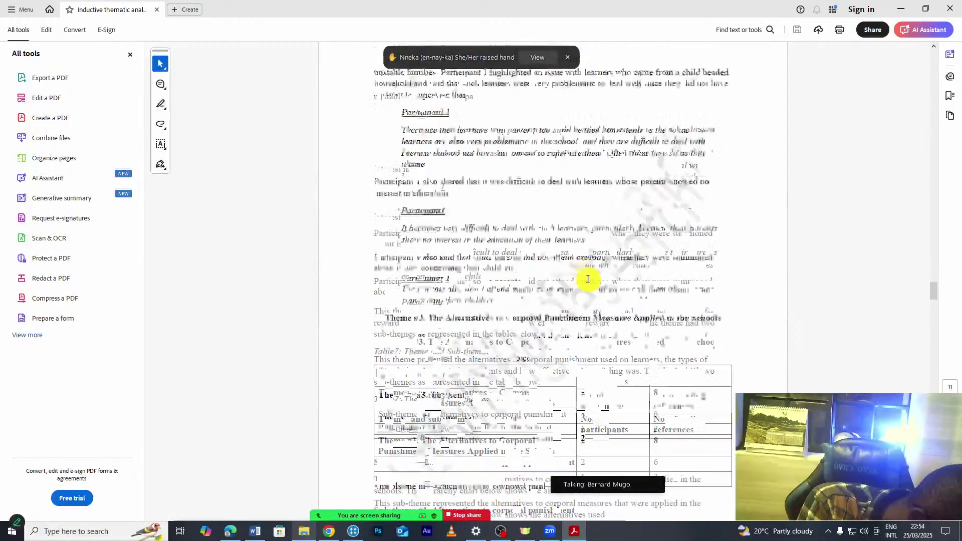
{"action": "scroll", "coordinate": [587, 279], "scroll_direction": "down", "scroll_amount": 10}
{"action": "left_click", "coordinate": [586, 280]}
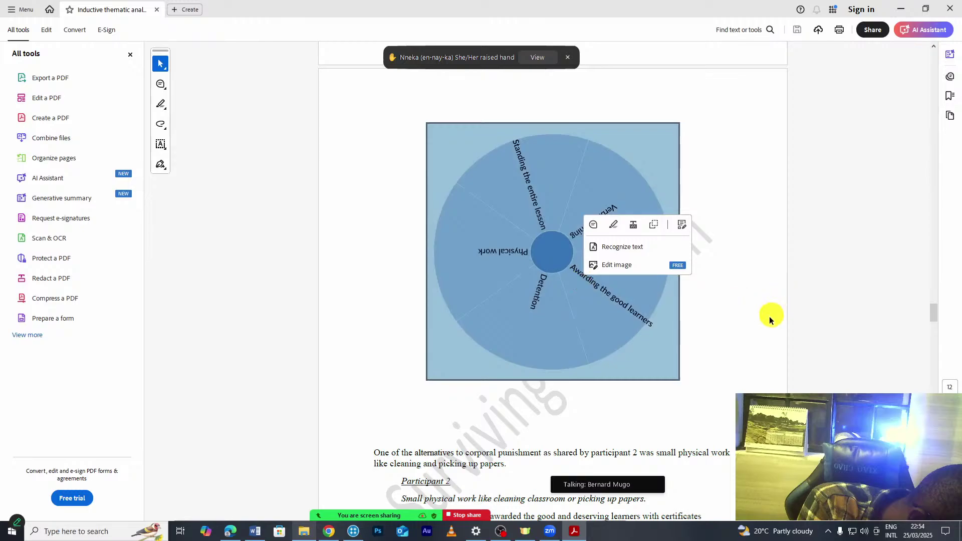
{"action": "left_click", "coordinate": [709, 333]}
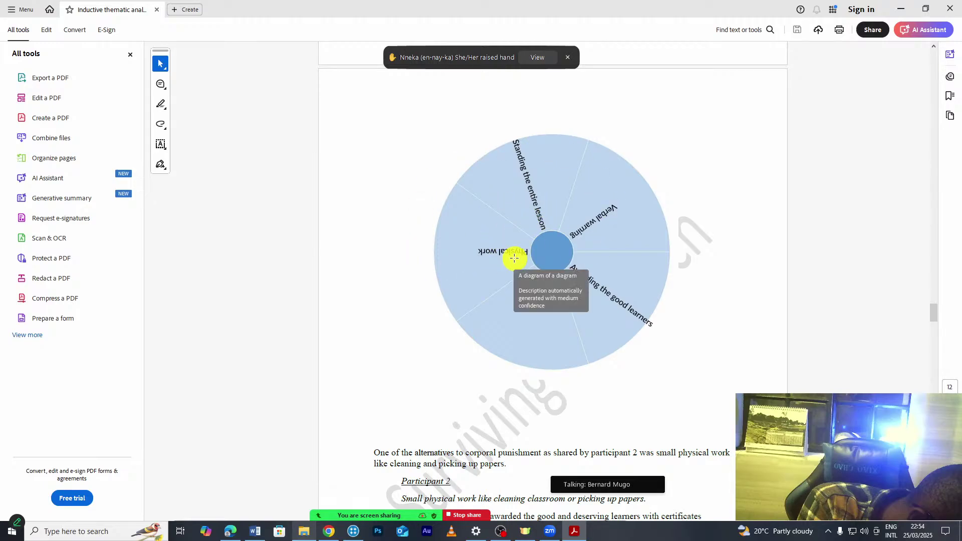
- Review the report's remaining findings from the alternatives to corporal punishment through Sub-theme #4 on enhancing the efficiency of ATCP
{"action": "scroll", "coordinate": [514, 258], "scroll_direction": "down", "scroll_amount": 15}
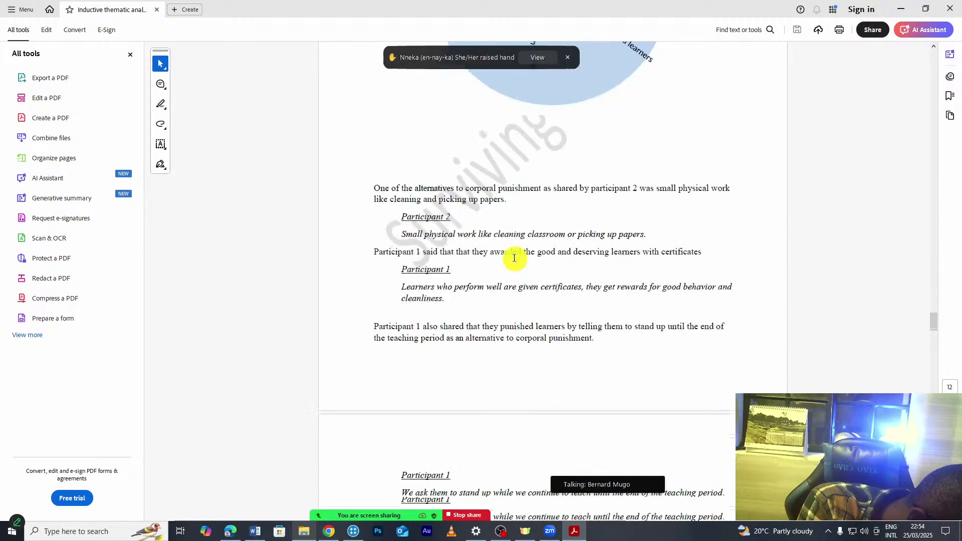
{"action": "scroll", "coordinate": [513, 258], "scroll_direction": "down", "scroll_amount": 15}
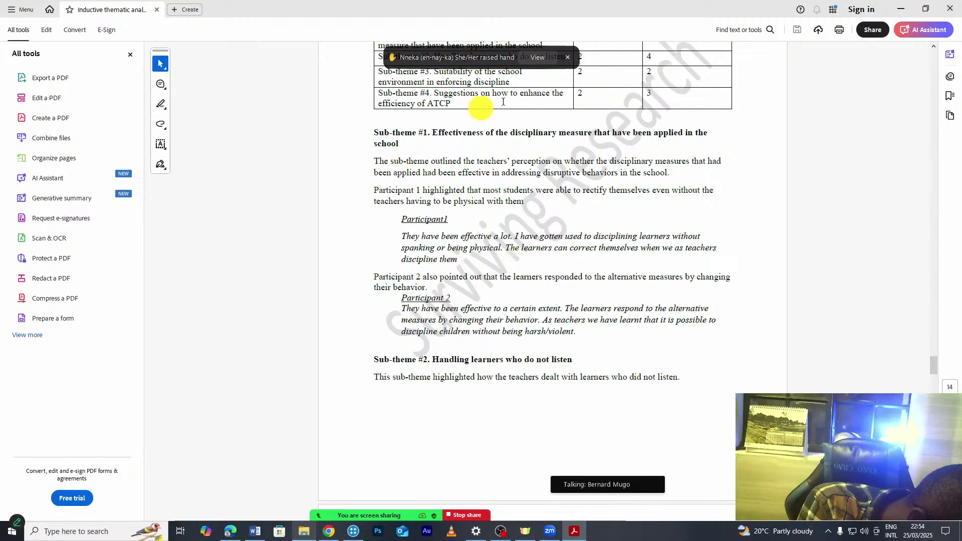
{"action": "scroll", "coordinate": [490, 157], "scroll_direction": "down", "scroll_amount": 10}
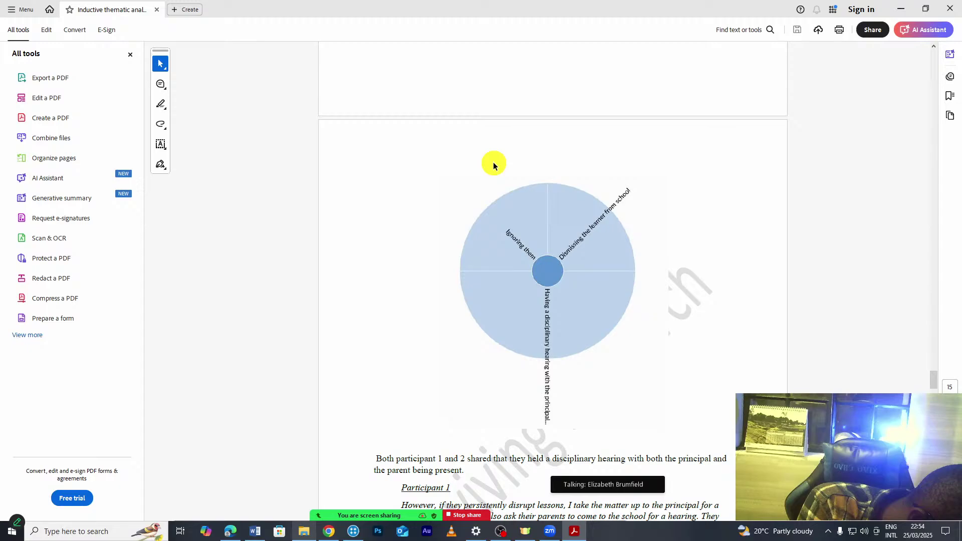
{"action": "scroll", "coordinate": [494, 166], "scroll_direction": "down", "scroll_amount": 8}
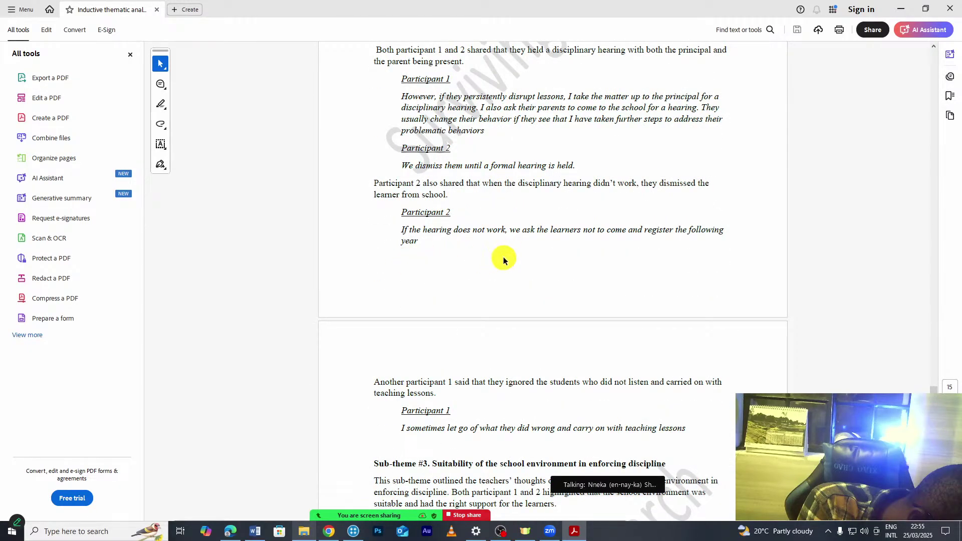
{"action": "scroll", "coordinate": [504, 260], "scroll_direction": "down", "scroll_amount": 1}
{"action": "scroll", "coordinate": [503, 258], "scroll_direction": "down", "scroll_amount": 5}
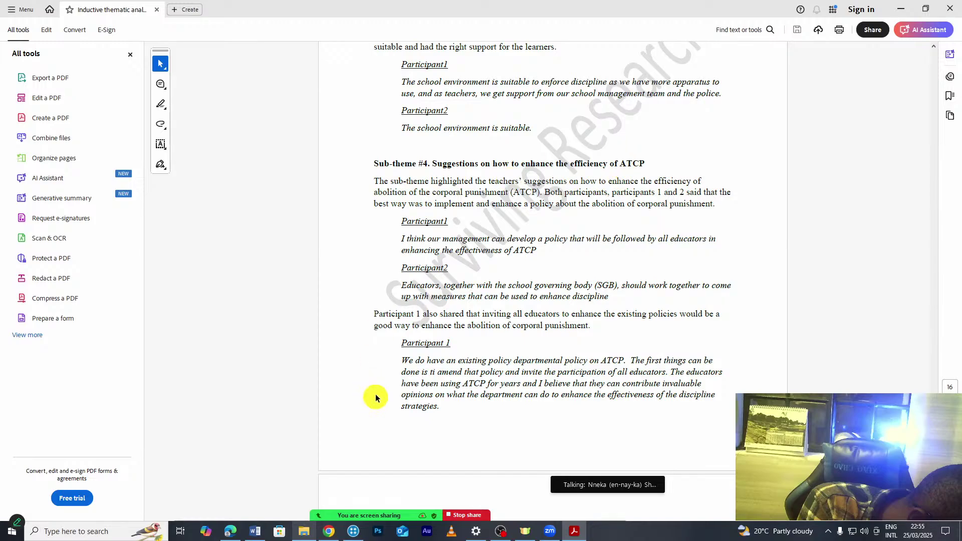
- Switch back to NVivo and create a folder named in under the project's Files
{"action": "left_click", "coordinate": [353, 531]}
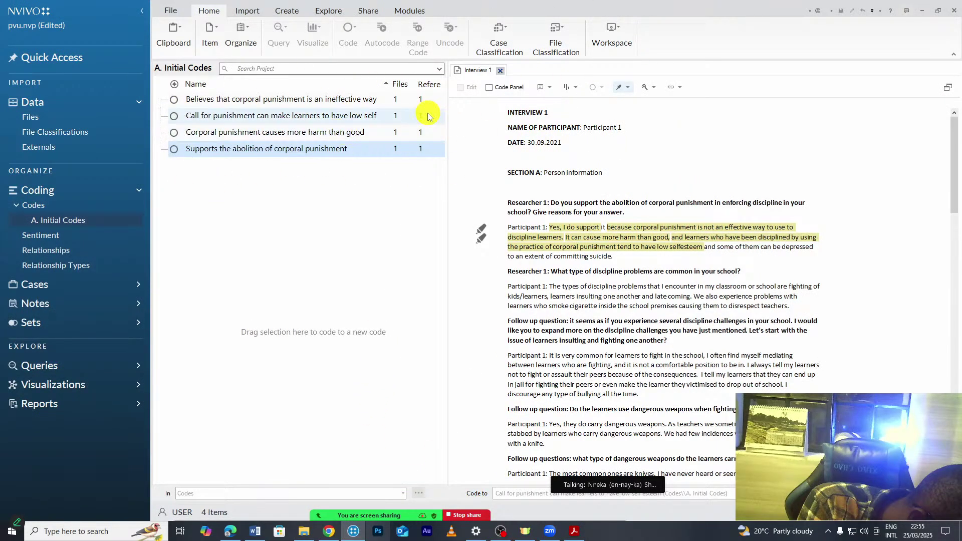
{"action": "left_click", "coordinate": [76, 115]}
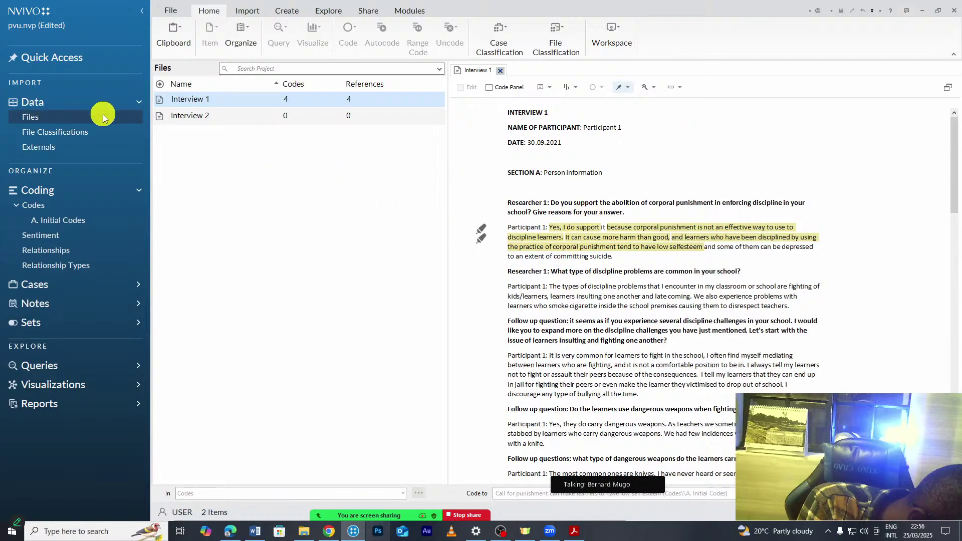
{"action": "right_click", "coordinate": [42, 120]}
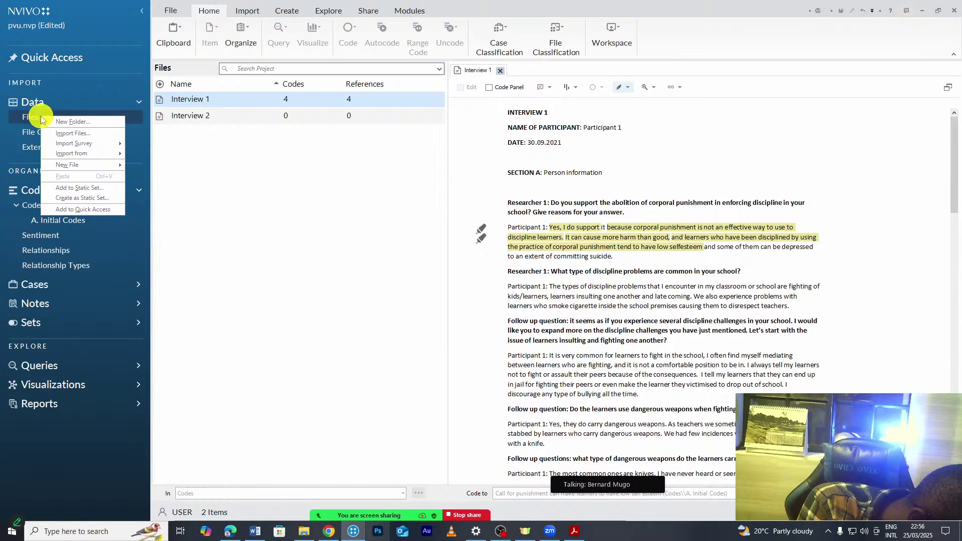
{"action": "left_click", "coordinate": [75, 122]}
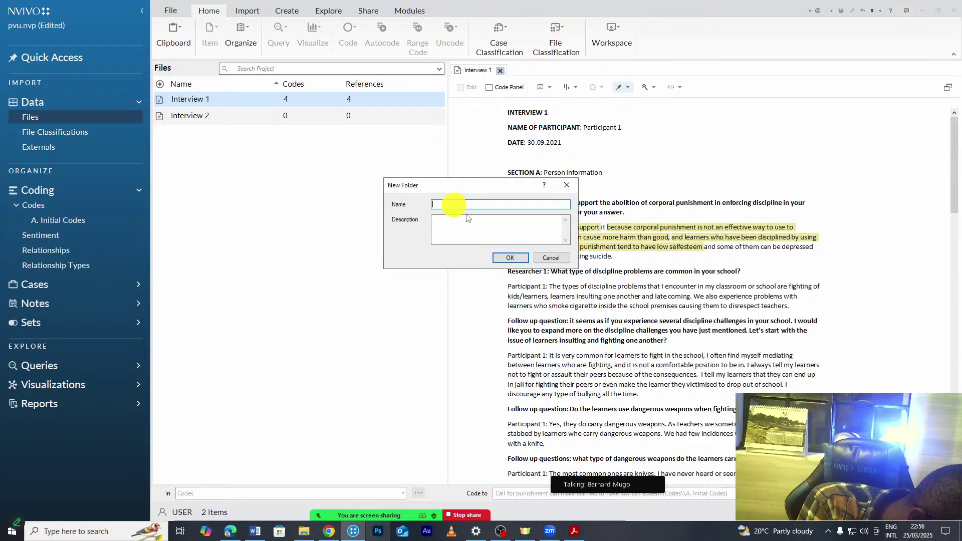
{"action": "type", "text": "In"}
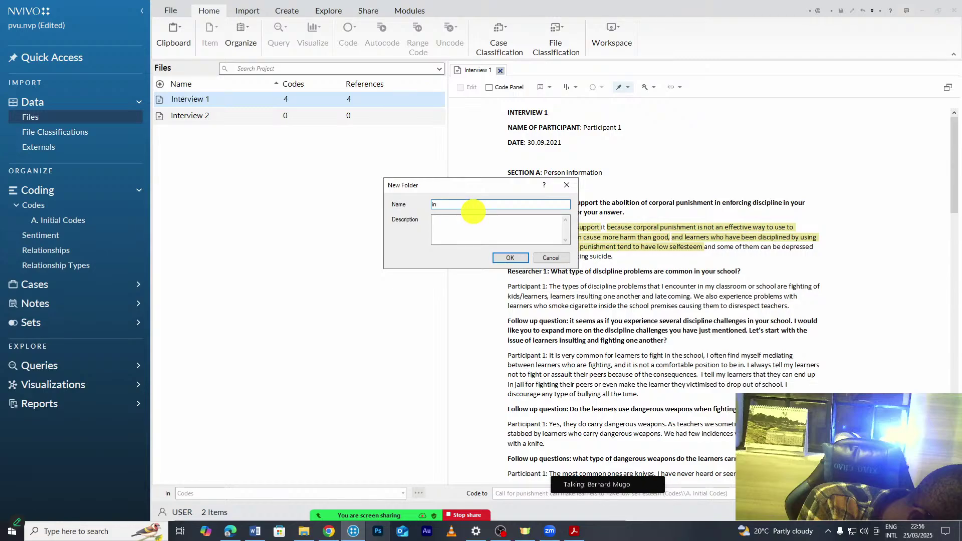
{"action": "left_click", "coordinate": [510, 257]}
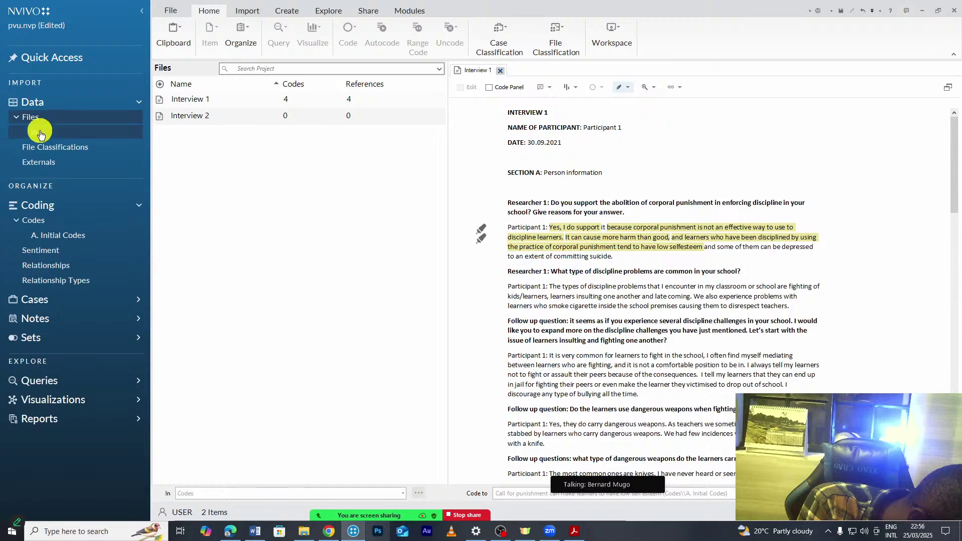
- Create a second folder named sect2 directly under Files
{"action": "left_click", "coordinate": [40, 133]}
{"action": "left_click", "coordinate": [49, 118]}
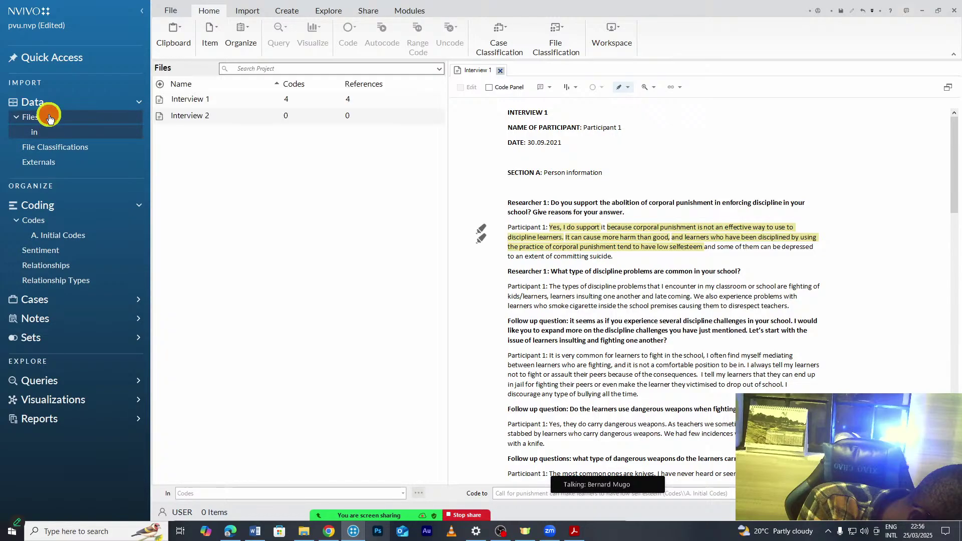
{"action": "right_click", "coordinate": [49, 118]}
{"action": "left_click", "coordinate": [91, 119]}
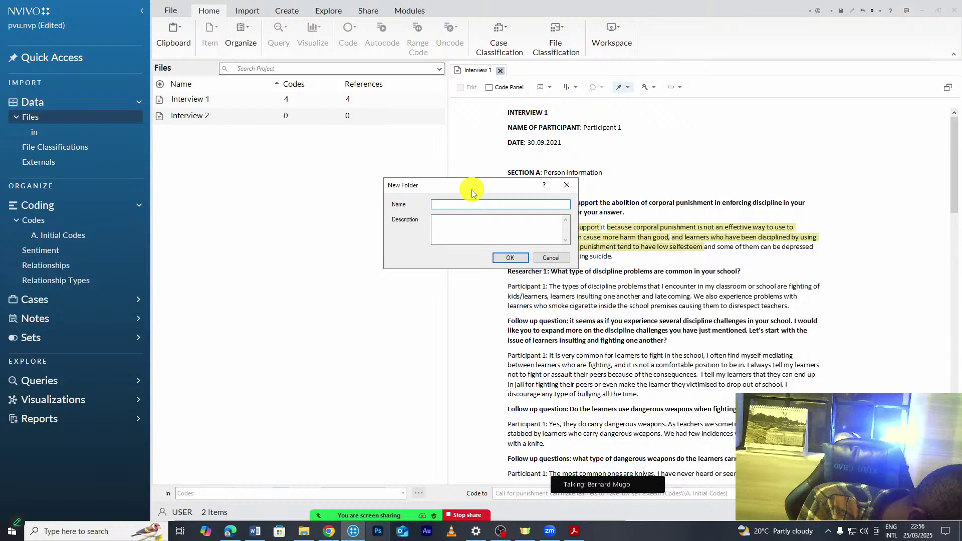
{"action": "type", "text": "sect2"}
{"action": "left_click", "coordinate": [510, 258]}
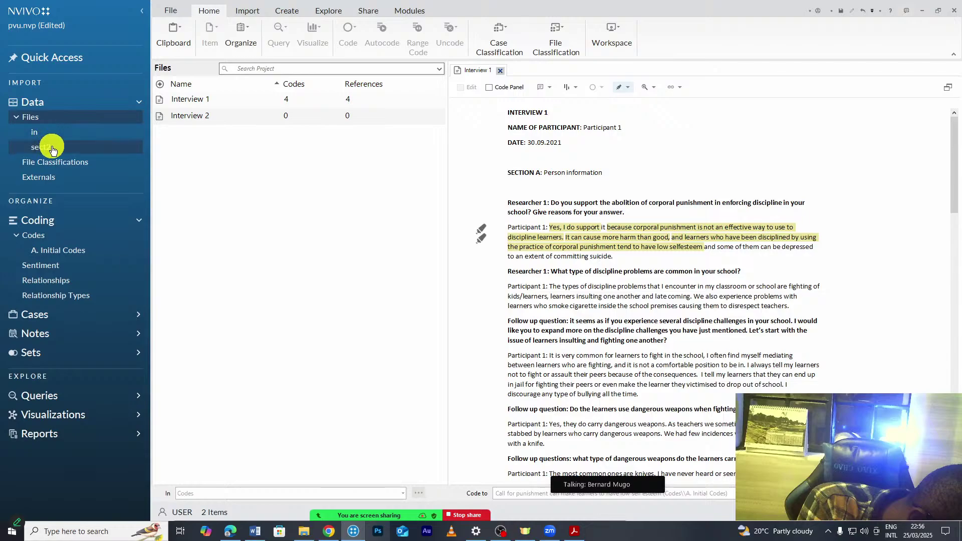
- Move Interview 1 and Interview 2 into the in folder, view its contents, and return to the A. Initial Codes folder
{"action": "left_click_drag", "start_coordinate": [215, 92], "coordinate": [35, 134]}
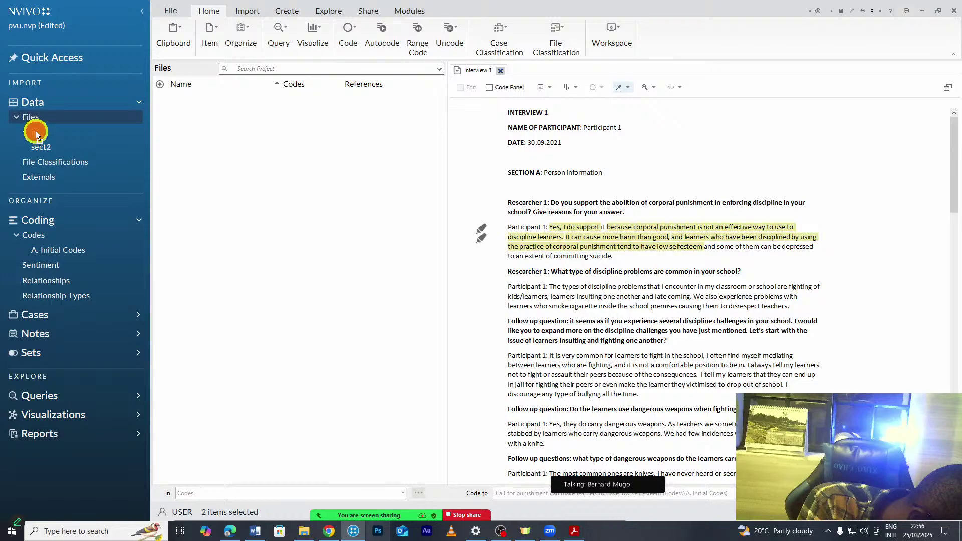
{"action": "left_click", "coordinate": [34, 132]}
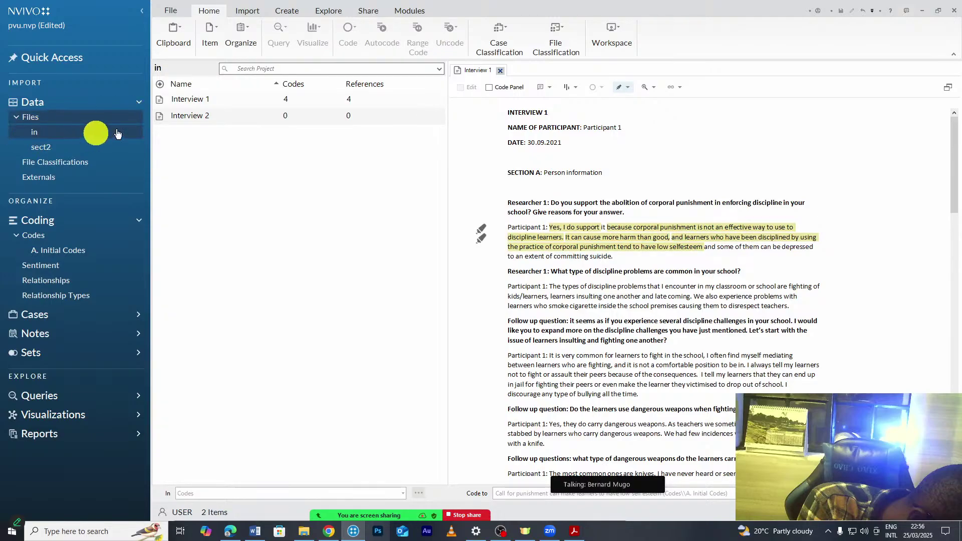
{"action": "left_click", "coordinate": [102, 133]}
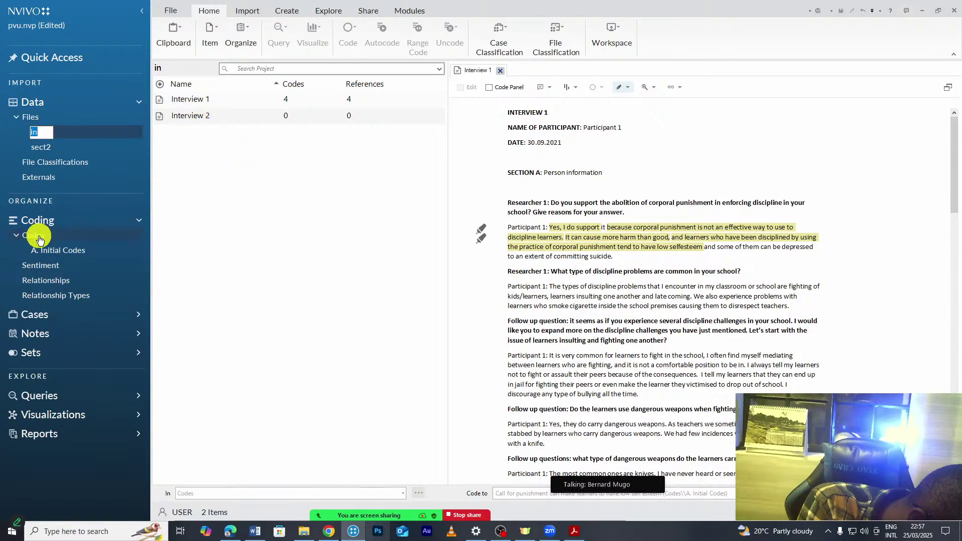
{"action": "left_click", "coordinate": [68, 250]}
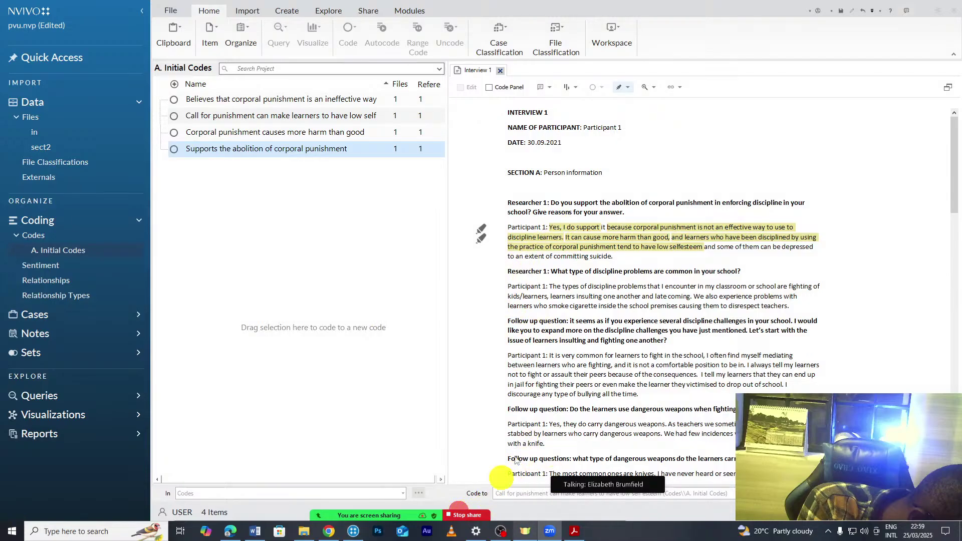
- Stop the Zoom screen share, rate the meeting experience as Great, and switch to OBS
{"action": "left_click", "coordinate": [467, 515]}
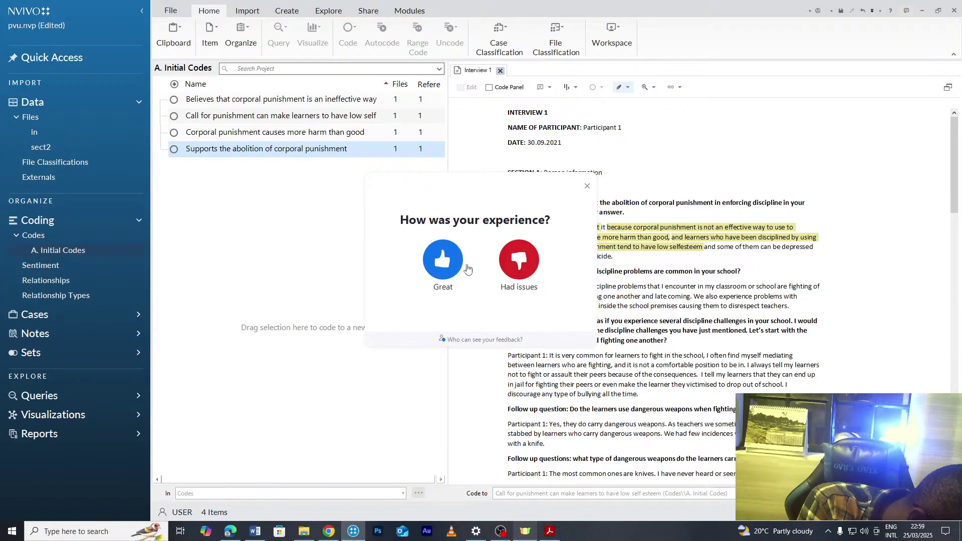
{"action": "left_click", "coordinate": [433, 257]}
{"action": "left_click", "coordinate": [501, 531]}
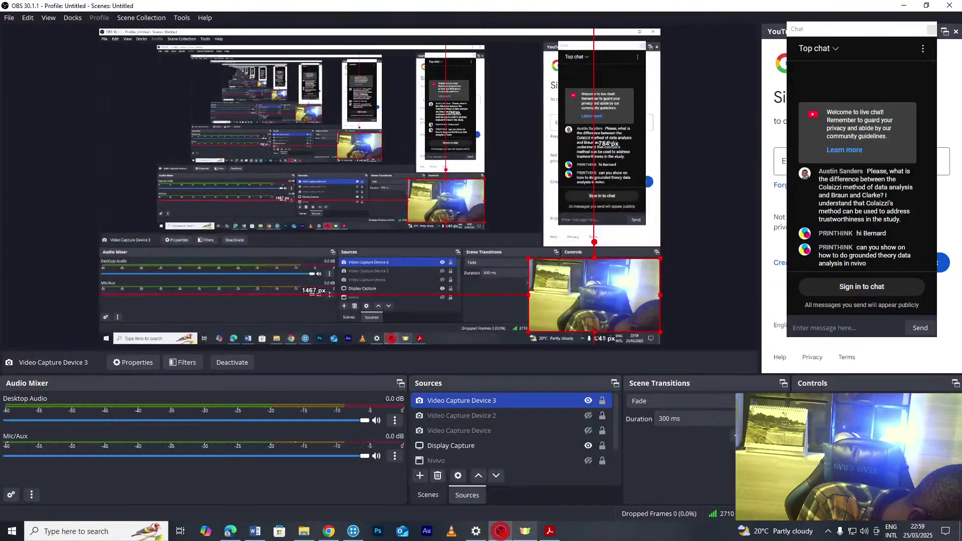